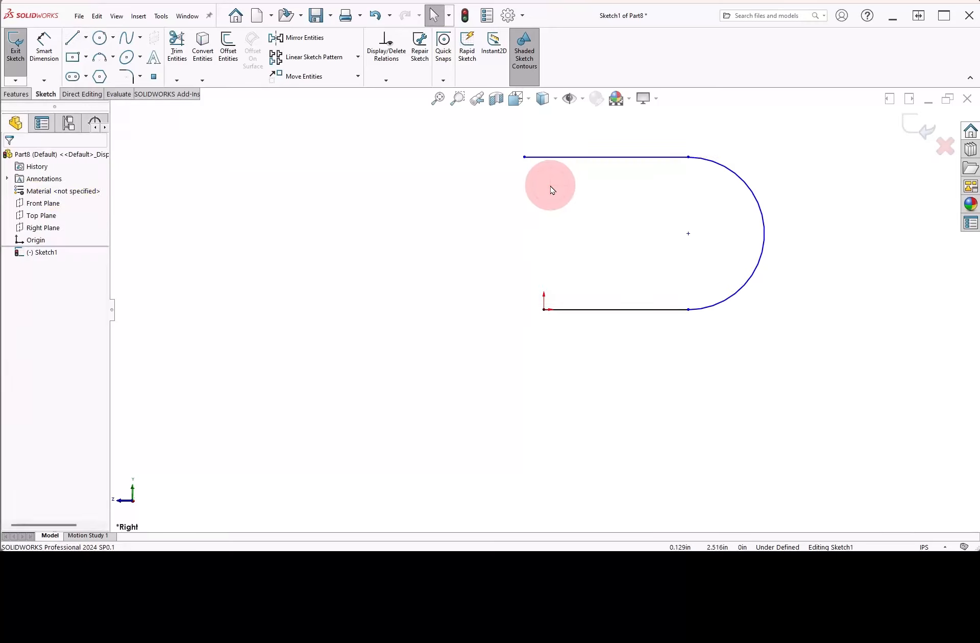
- Add a vertical relation between the open endpoint of the upper line and the origin
{"action": "left_click", "coordinate": [524, 157]}
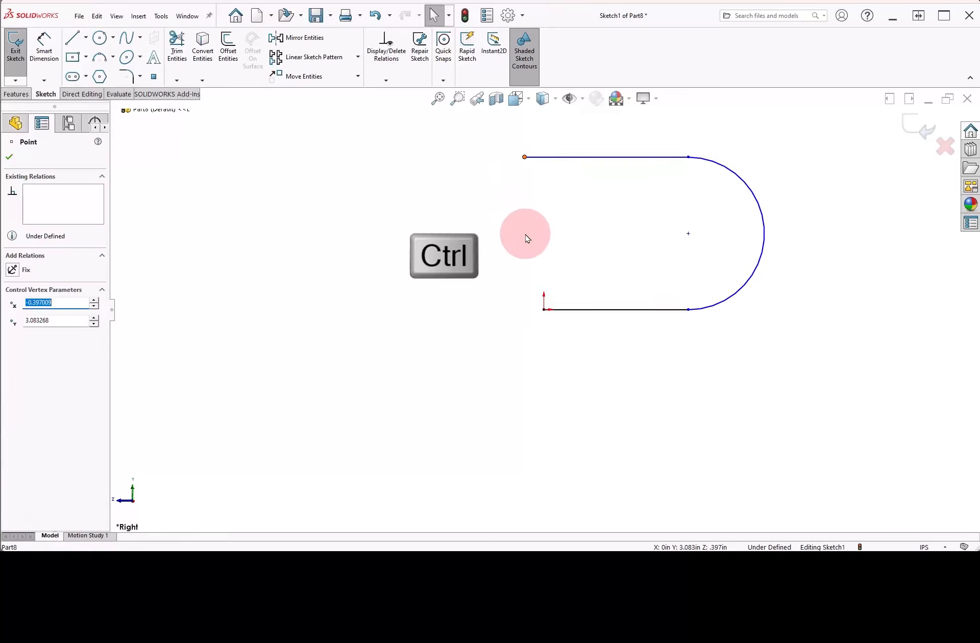
{"action": "left_click", "coordinate": [541, 310], "text": "ctrl"}
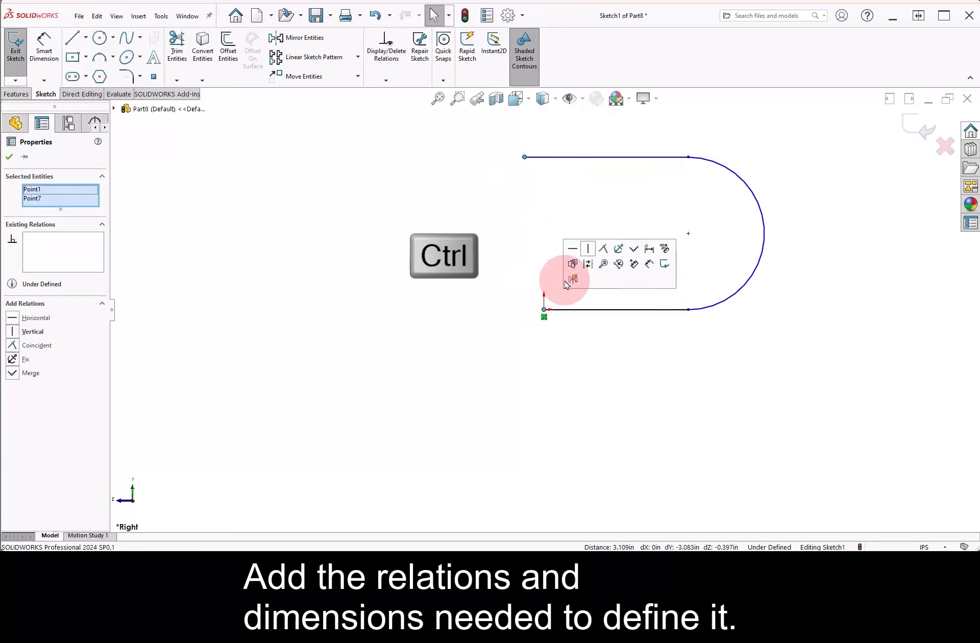
{"action": "left_click", "coordinate": [589, 250]}
{"action": "left_click", "coordinate": [573, 202]}
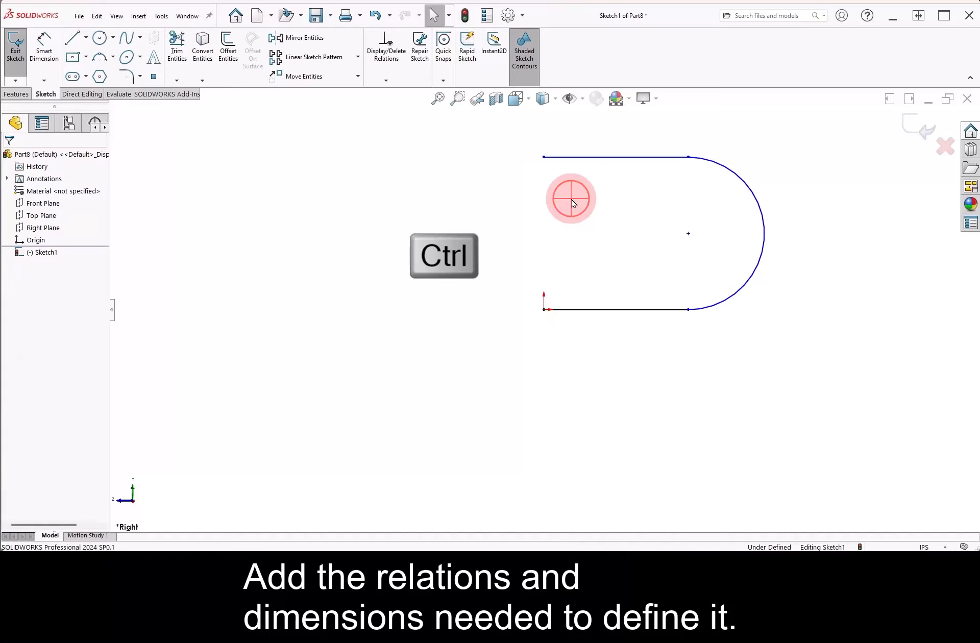
- Dimension the lower horizontal line's length as 3 in
{"action": "right_click_drag", "start_coordinate": [594, 256], "coordinate": [596, 209]}
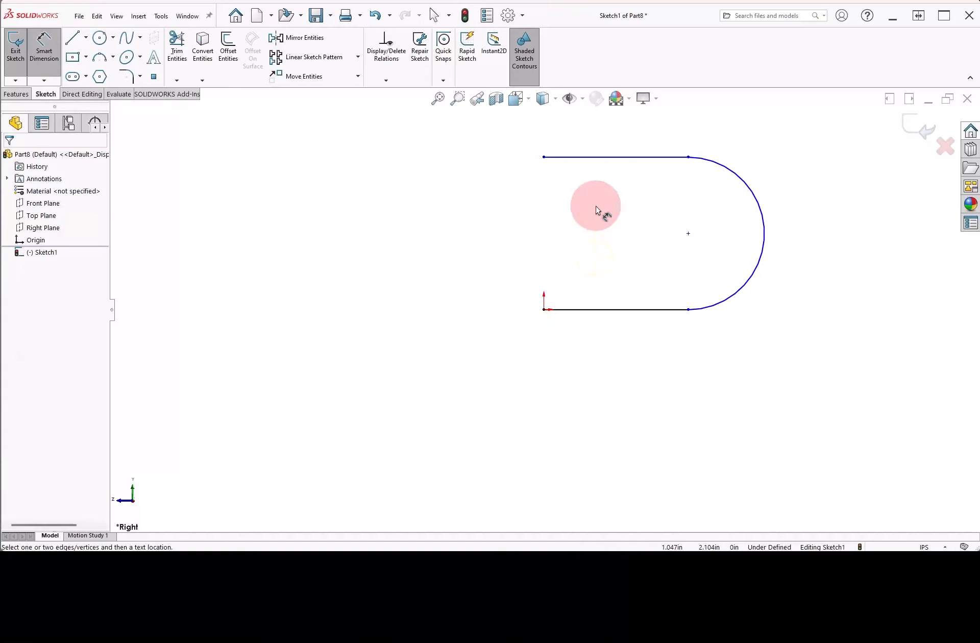
{"action": "left_click", "coordinate": [600, 310]}
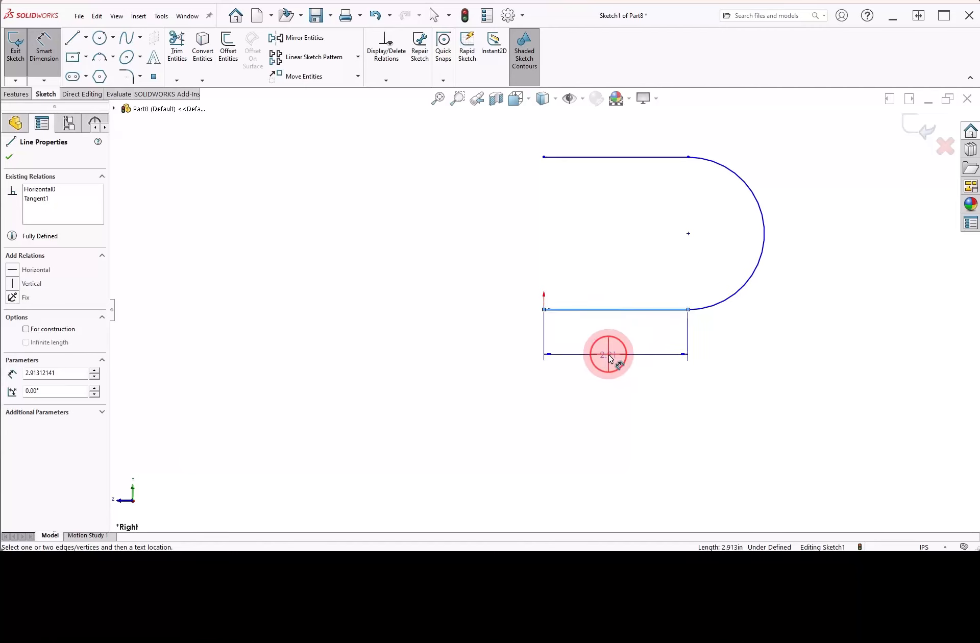
{"action": "left_click", "coordinate": [609, 357]}
{"action": "type", "text": "3"}
{"action": "left_click", "coordinate": [528, 335]}
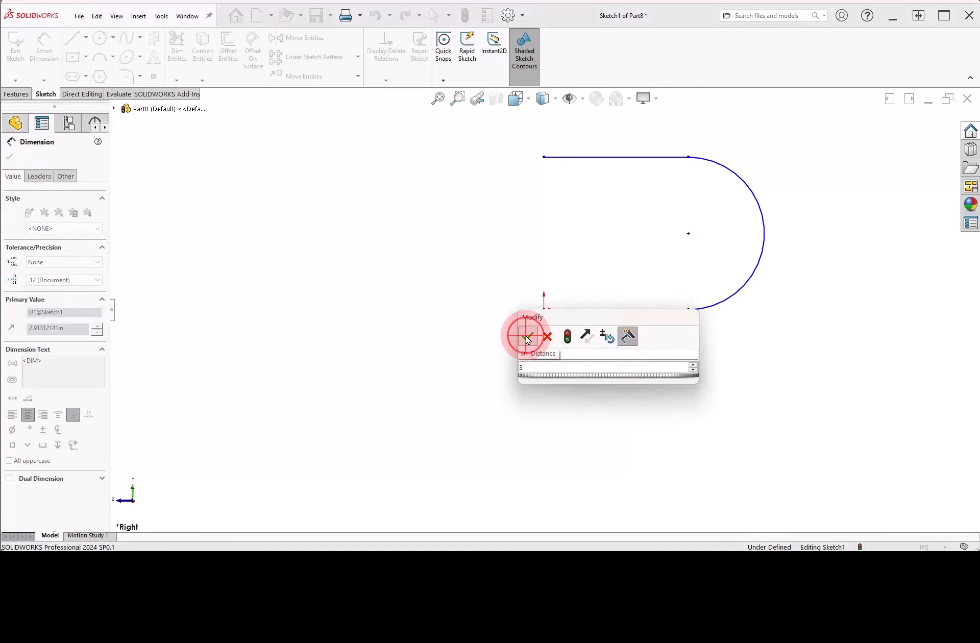
- Dimension the vertical distance between the two horizontal lines as 4 in
{"action": "left_click", "coordinate": [573, 311]}
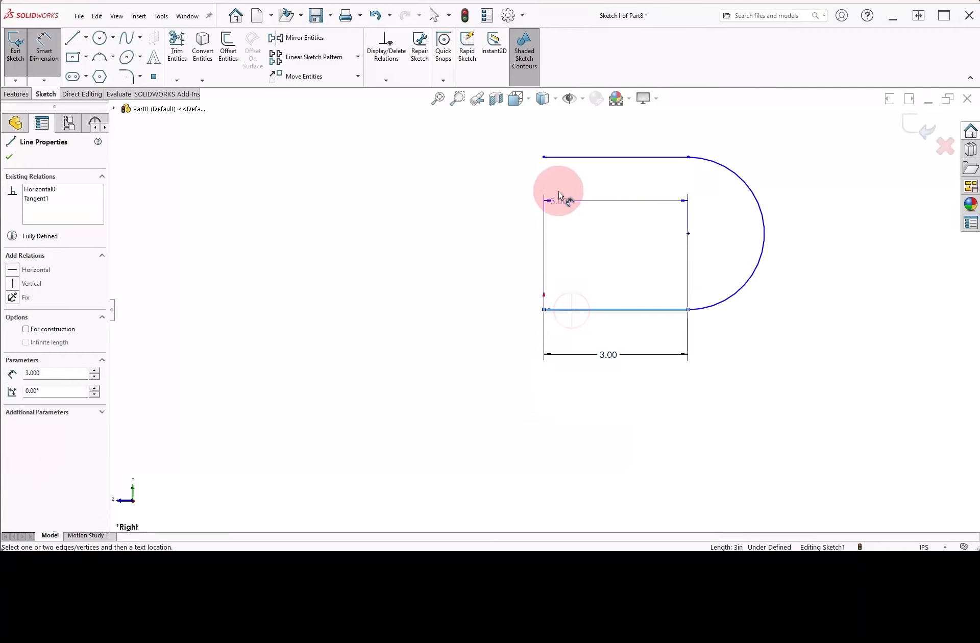
{"action": "left_click", "coordinate": [557, 158]}
{"action": "left_click", "coordinate": [497, 230]}
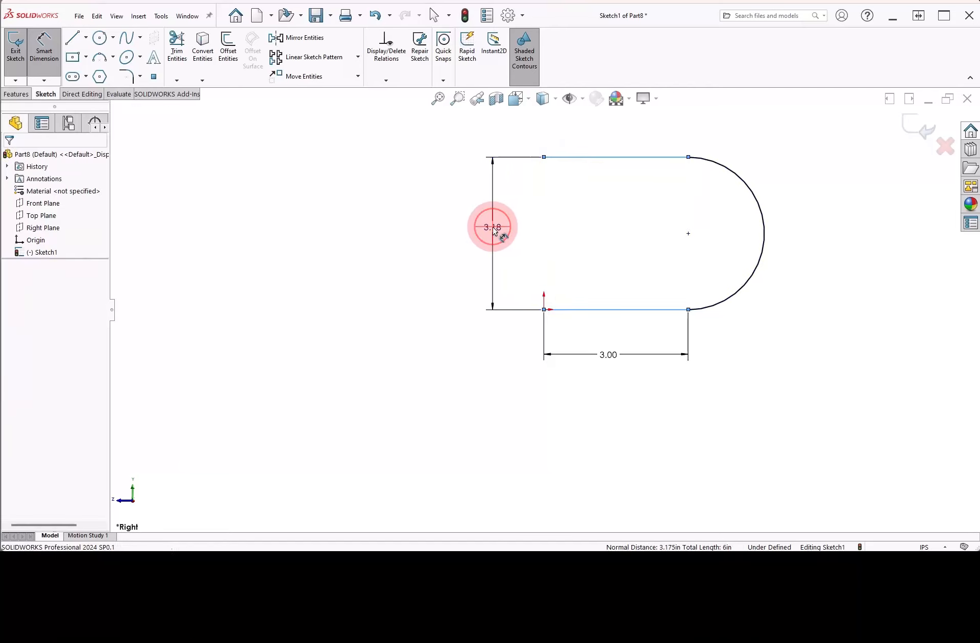
{"action": "type", "text": "4"}
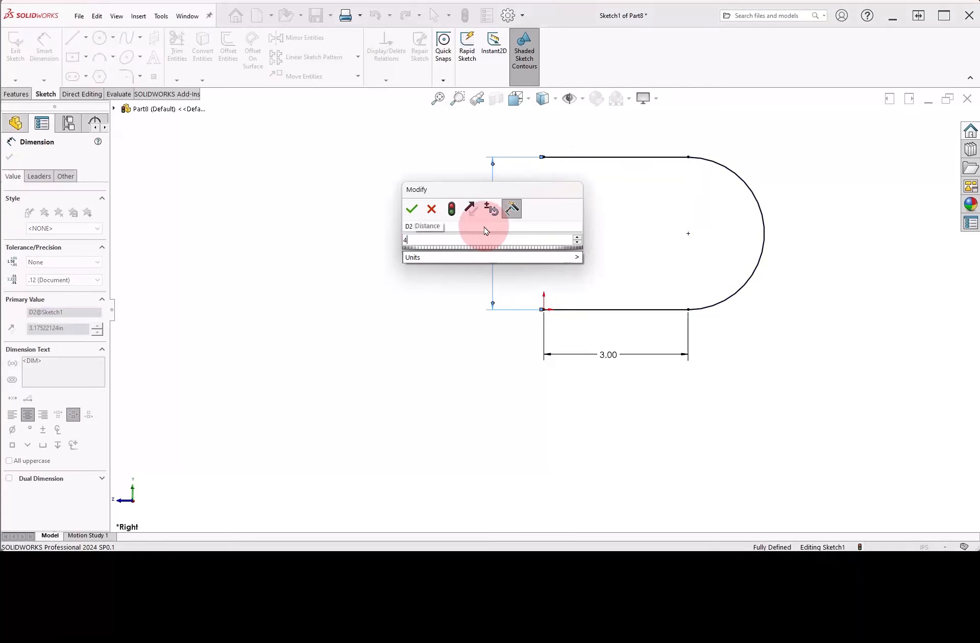
{"action": "left_click", "coordinate": [411, 209]}
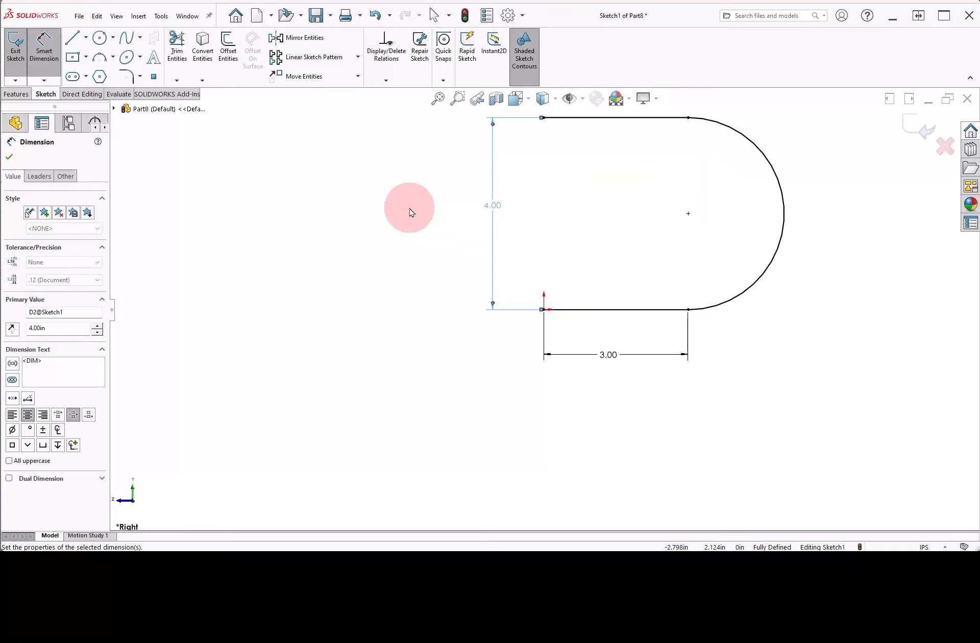
- Extrude the open U-shaped profile as a thin boss 3 in deep with a 0.5 in wall thickened towards the inside
{"action": "left_click", "coordinate": [437, 98]}
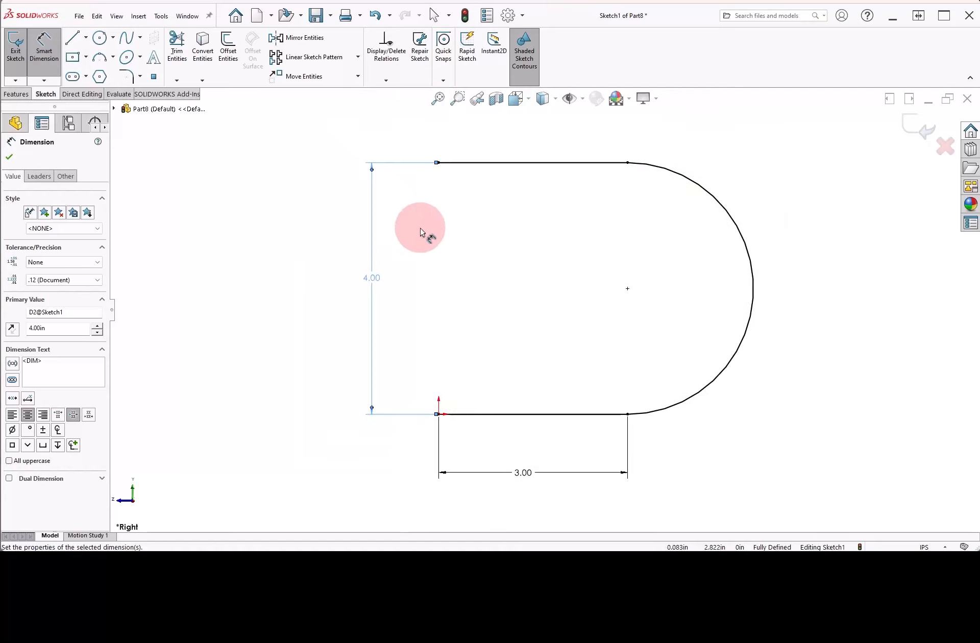
{"action": "left_click", "coordinate": [27, 96]}
{"action": "left_click", "coordinate": [23, 66]}
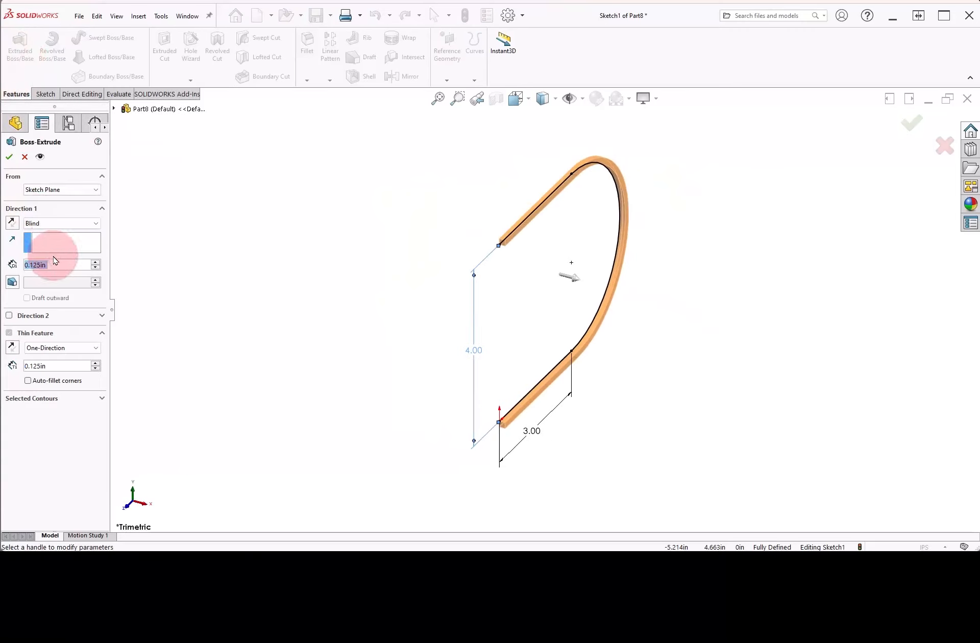
{"action": "type", "text": "3"}
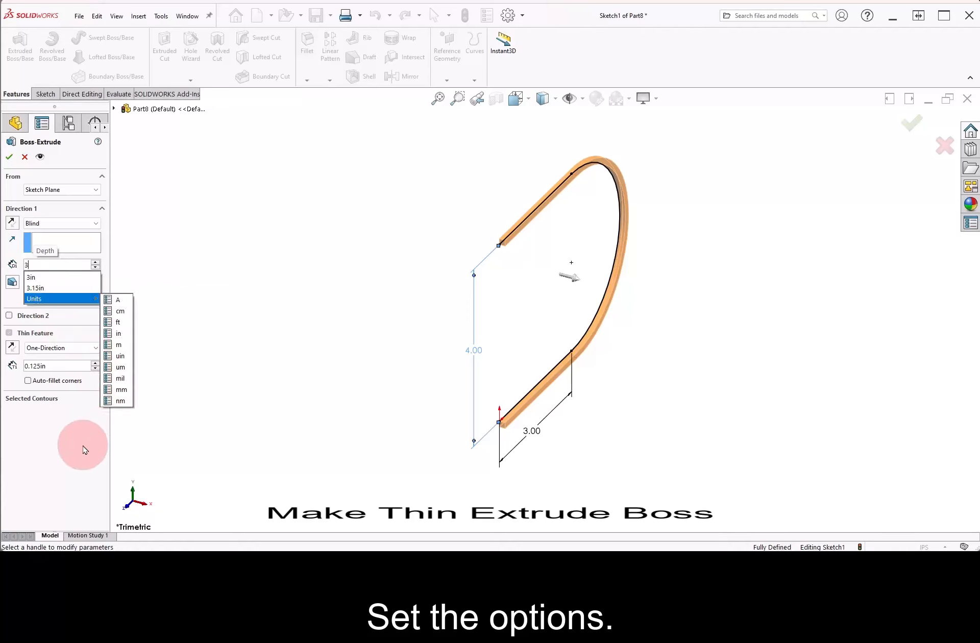
{"action": "key", "text": "Return"}
{"action": "left_click", "coordinate": [94, 364]}
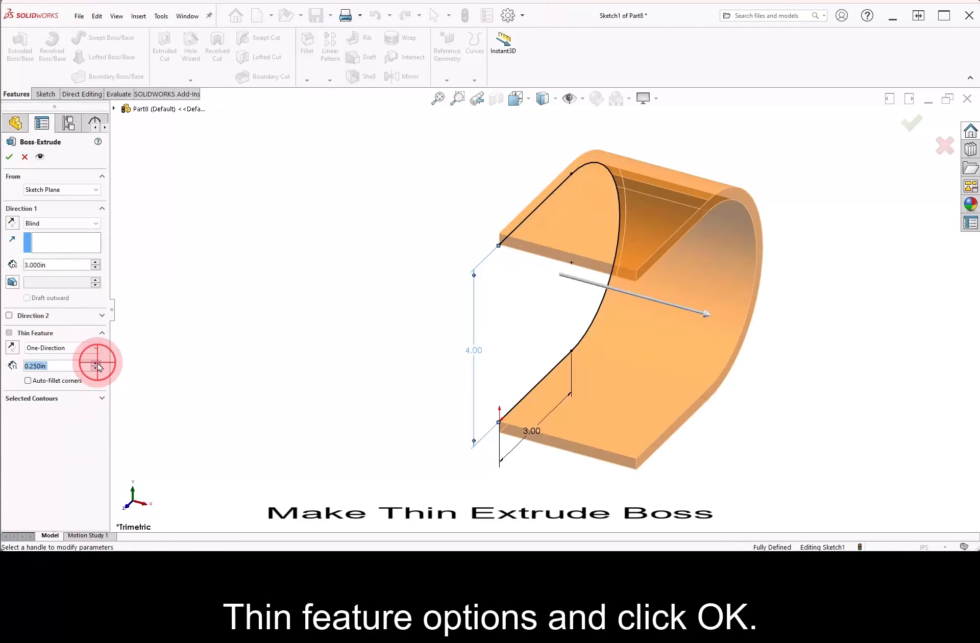
{"action": "left_click", "coordinate": [95, 364]}
{"action": "left_click", "coordinate": [95, 364]}
{"action": "left_click", "coordinate": [15, 351]}
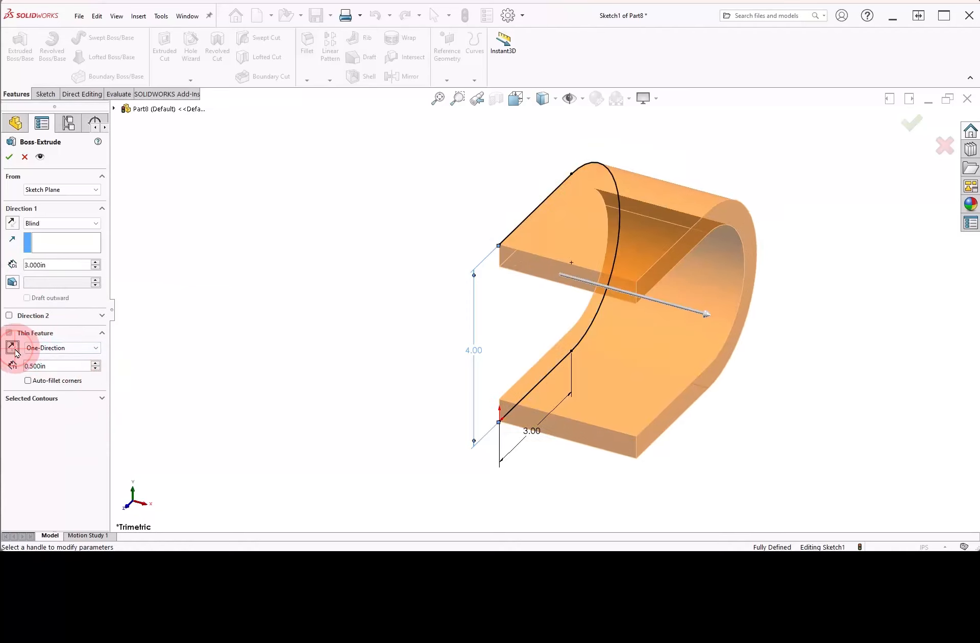
{"action": "left_click", "coordinate": [9, 156]}
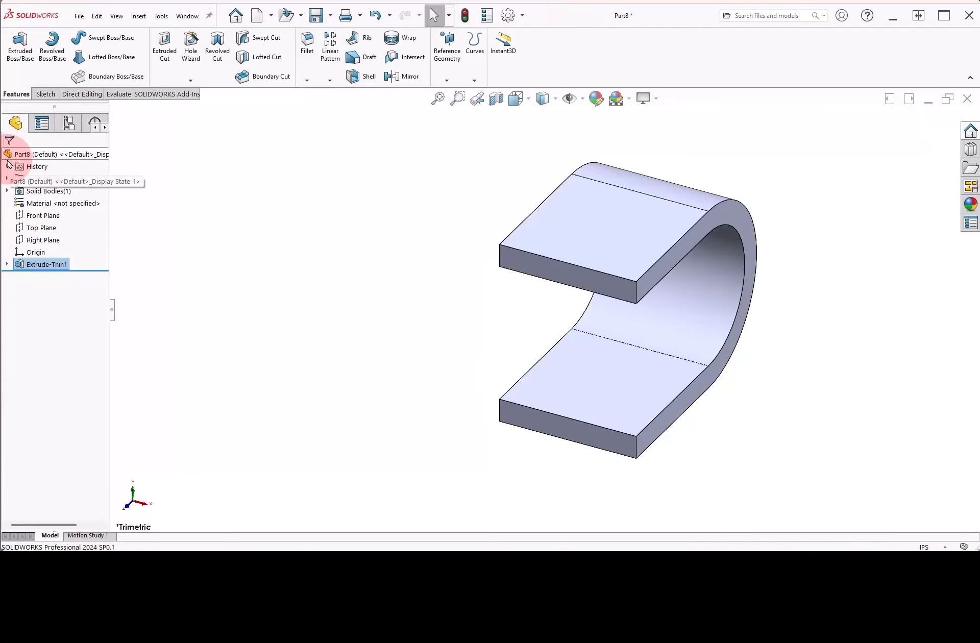
- On the upper flat face, sketch a closed profile following the part's outline, ending in a 180° tangent arc of 1.5 in radius at the open end
{"action": "right_click_drag", "start_coordinate": [344, 277], "coordinate": [344, 236]}
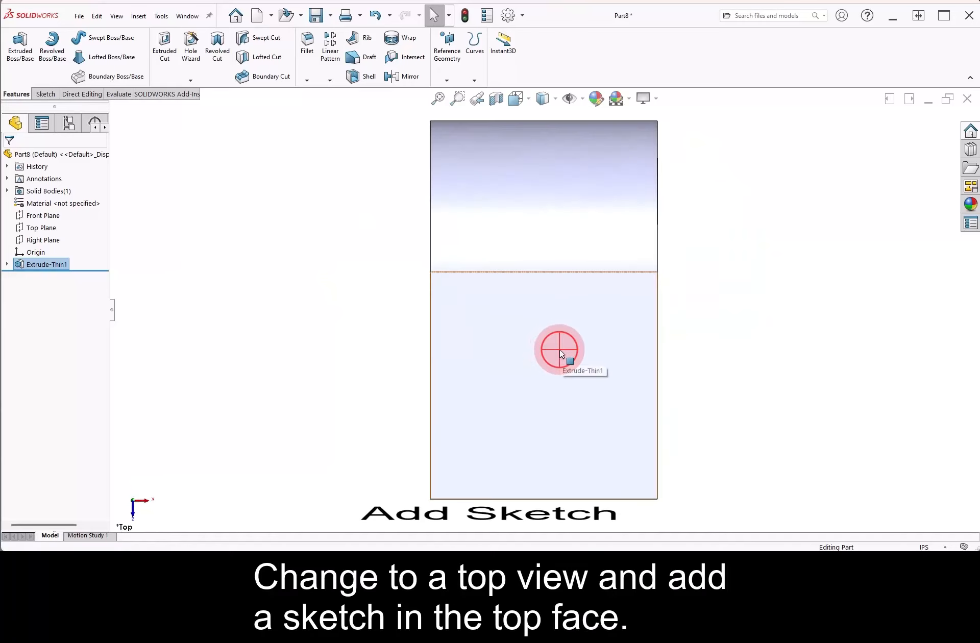
{"action": "left_click", "coordinate": [559, 354]}
{"action": "left_click", "coordinate": [590, 319]}
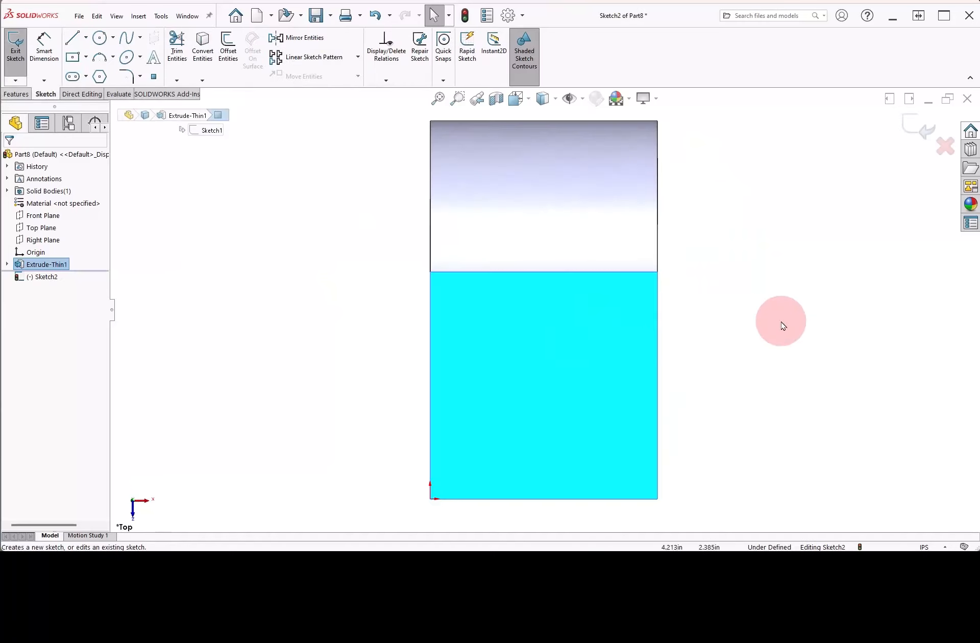
{"action": "right_click_drag", "start_coordinate": [799, 326], "coordinate": [750, 325]}
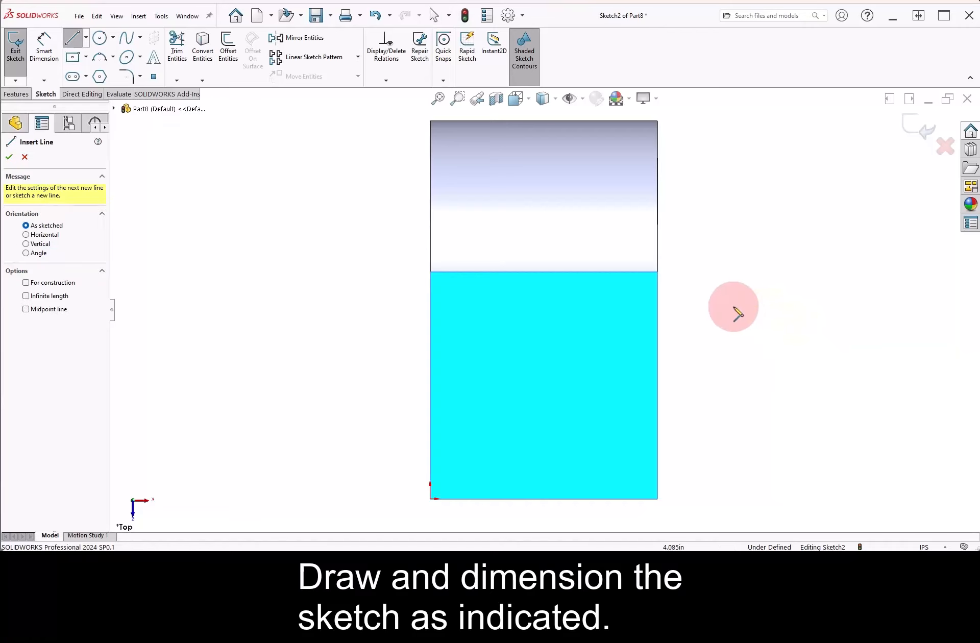
{"action": "left_click", "coordinate": [430, 121]}
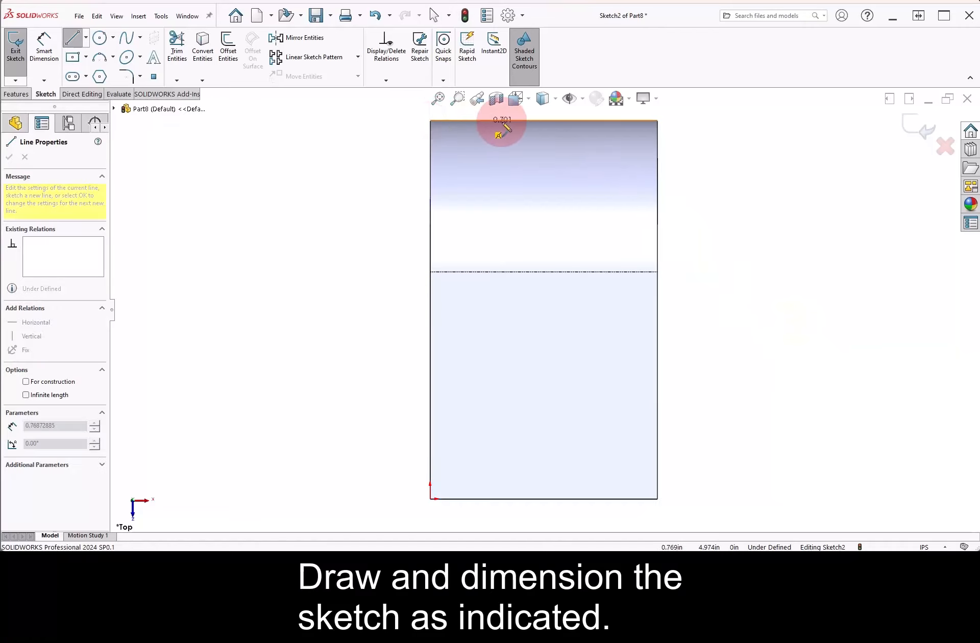
{"action": "left_click", "coordinate": [657, 121]}
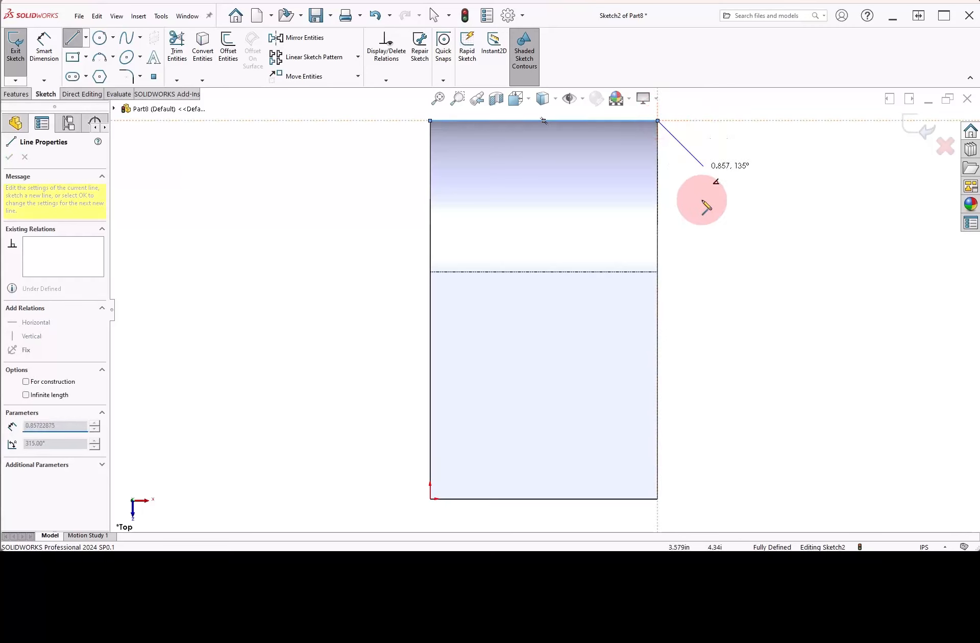
{"action": "left_click", "coordinate": [658, 386]}
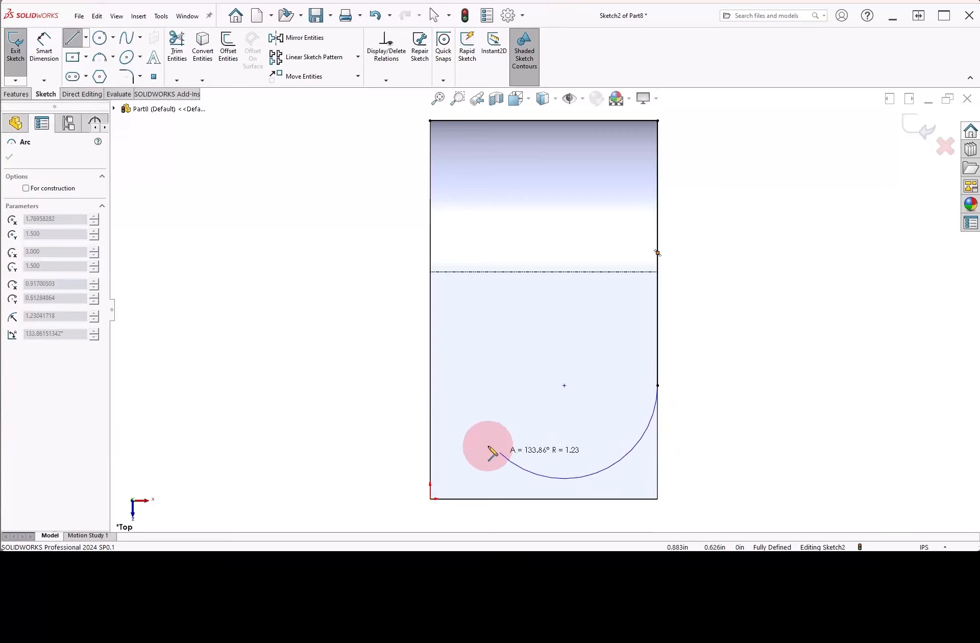
{"action": "left_click", "coordinate": [429, 385]}
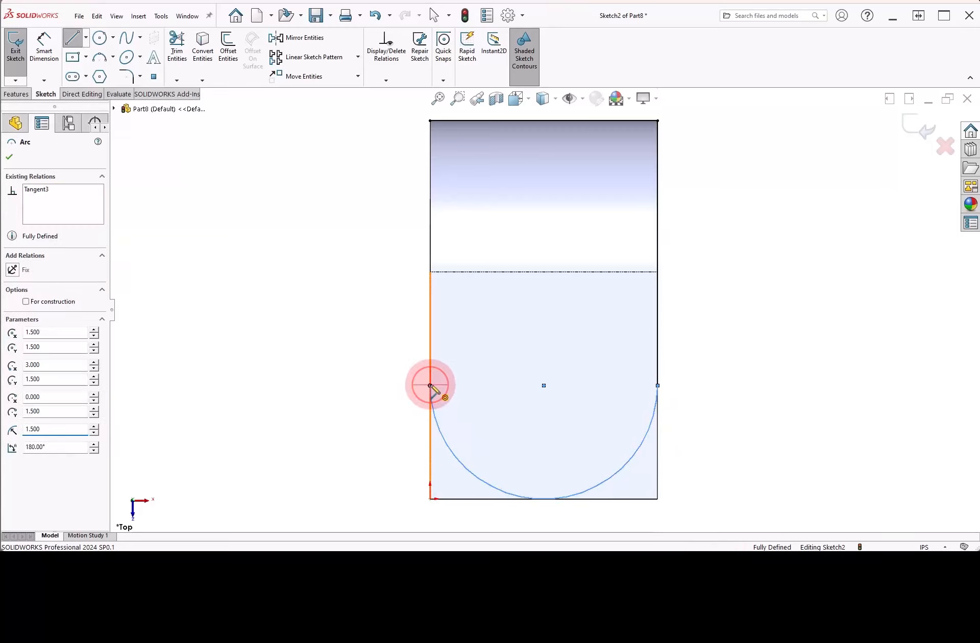
{"action": "left_click", "coordinate": [430, 122]}
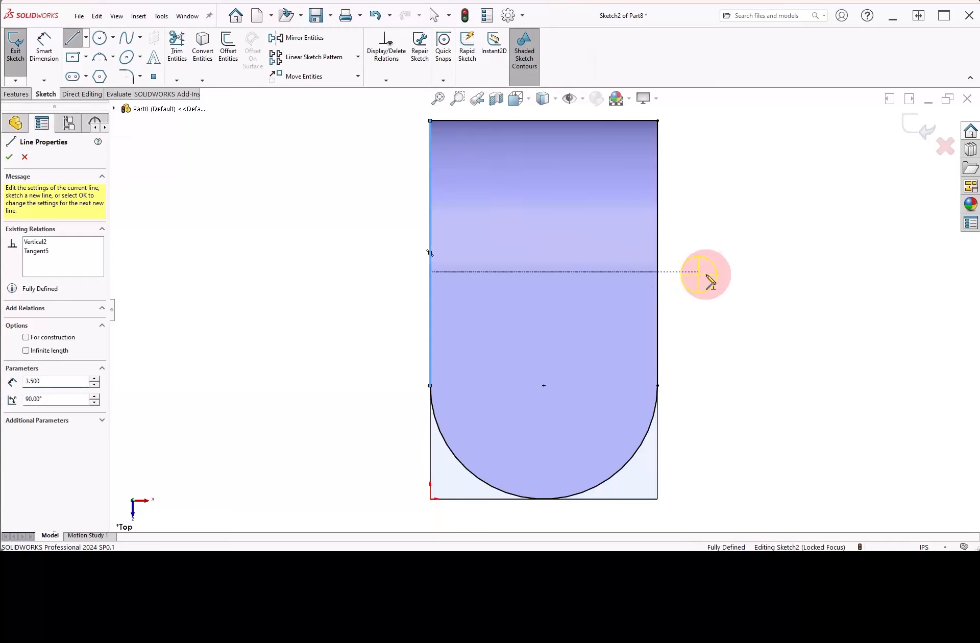
- Sketch a circle centred on the arc's centre point and dimension its diameter as 1.25 in
{"action": "right_click_drag", "start_coordinate": [710, 280], "coordinate": [748, 277]}
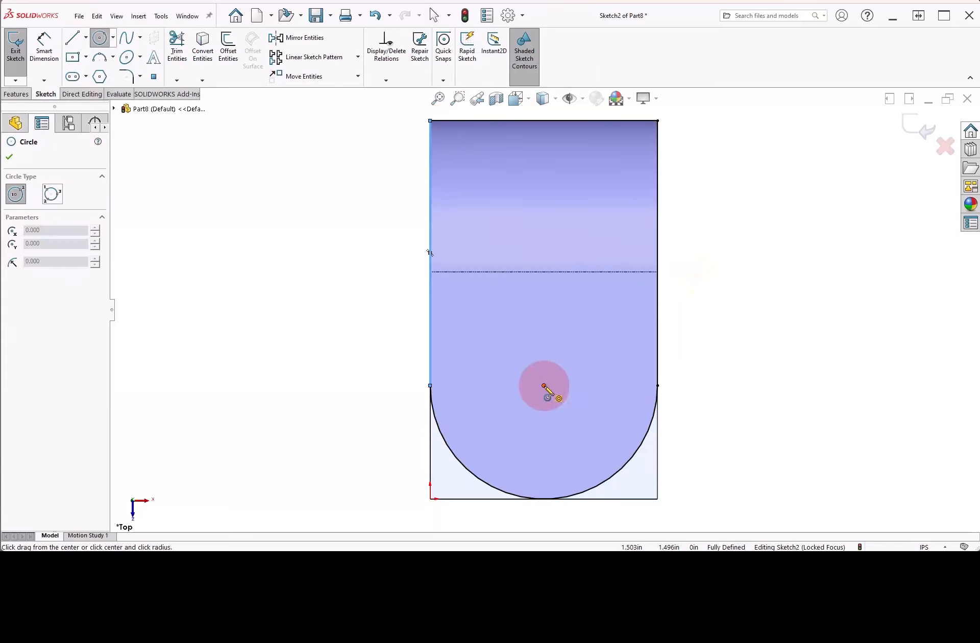
{"action": "left_click_drag", "start_coordinate": [543, 385], "coordinate": [591, 352]}
{"action": "right_click_drag", "start_coordinate": [698, 349], "coordinate": [700, 301]}
{"action": "left_click", "coordinate": [583, 344]}
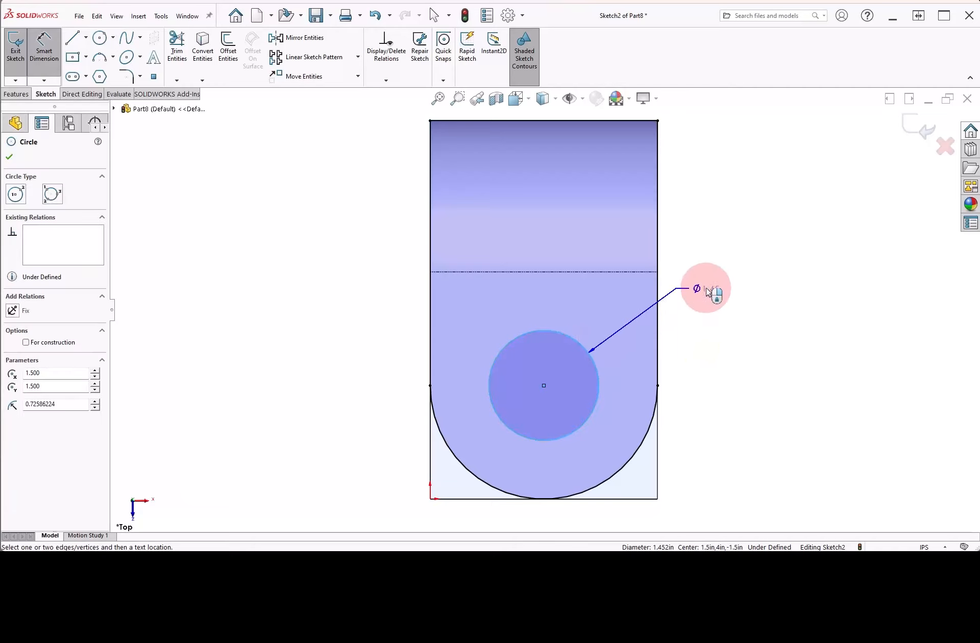
{"action": "left_click", "coordinate": [707, 291]}
{"action": "type", "text": "1.2"}
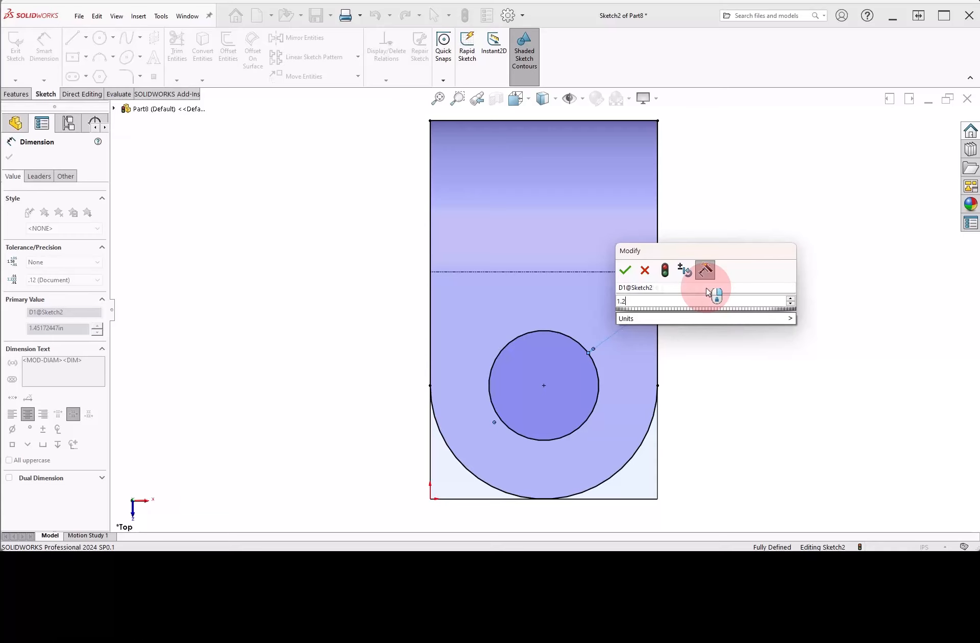
{"action": "type", "text": "5"}
{"action": "key", "text": "Return"}
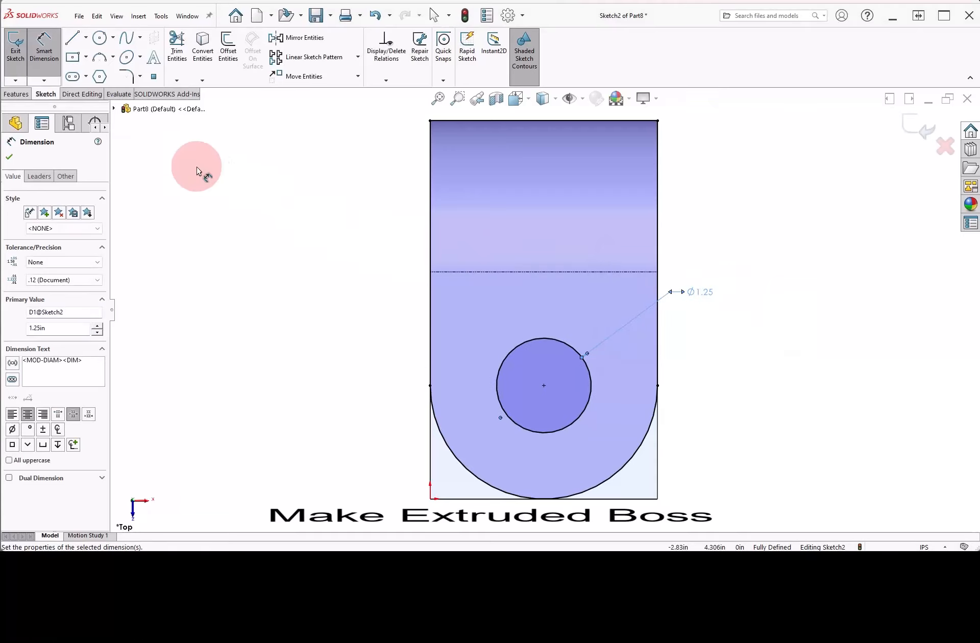
- Extrude the rounded profile with its hole downward Through All as a separate body, with Merge result turned off
{"action": "left_click", "coordinate": [16, 97]}
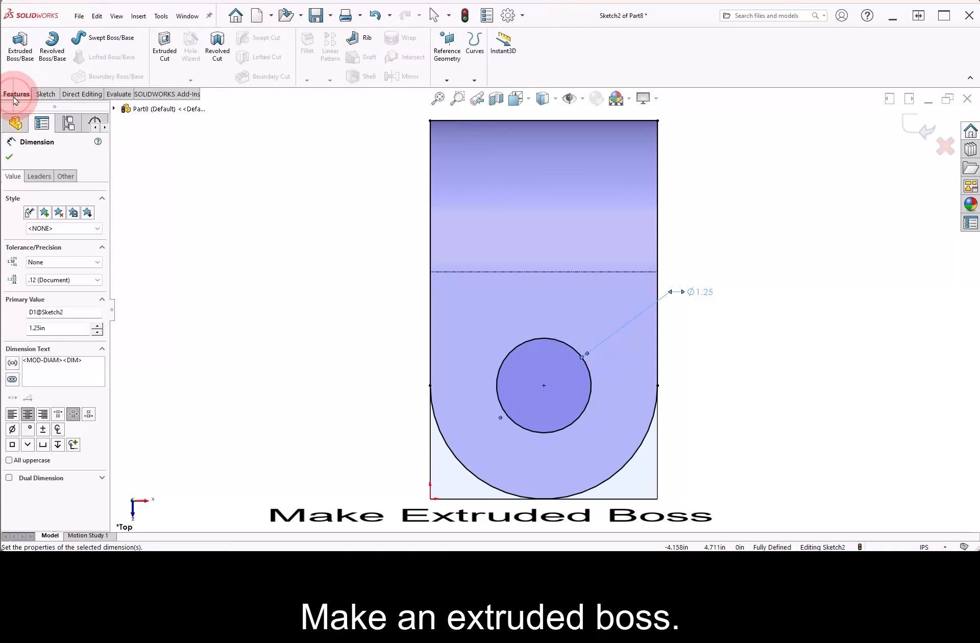
{"action": "left_click", "coordinate": [19, 51]}
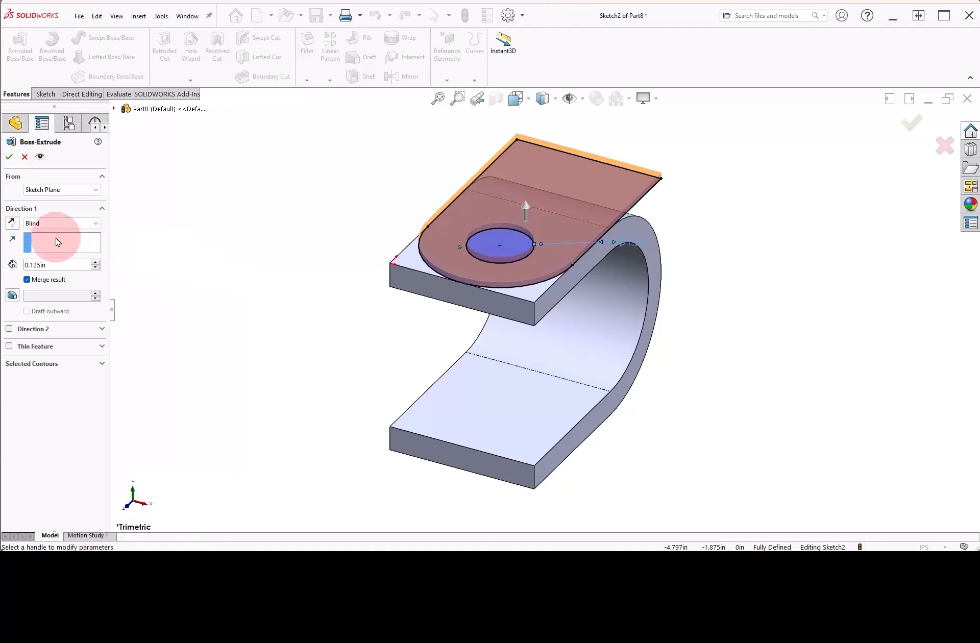
{"action": "left_click", "coordinate": [11, 223]}
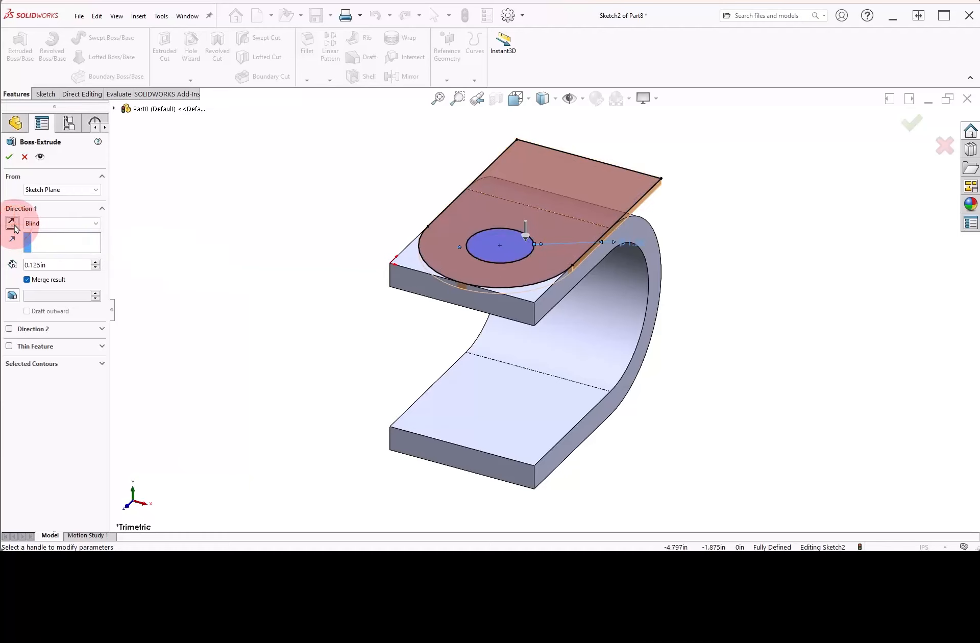
{"action": "left_click", "coordinate": [56, 224]}
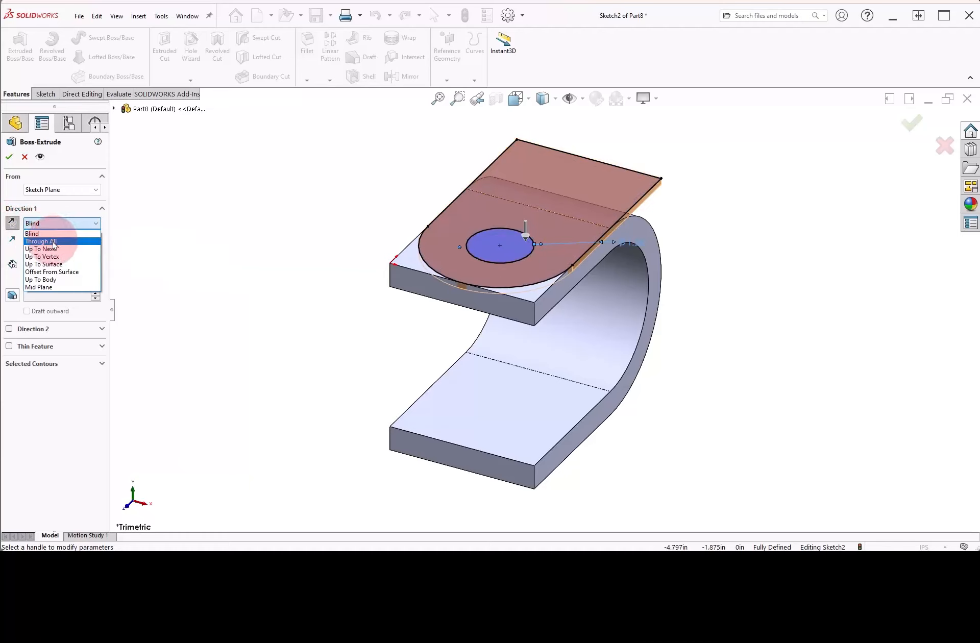
{"action": "left_click", "coordinate": [54, 242]}
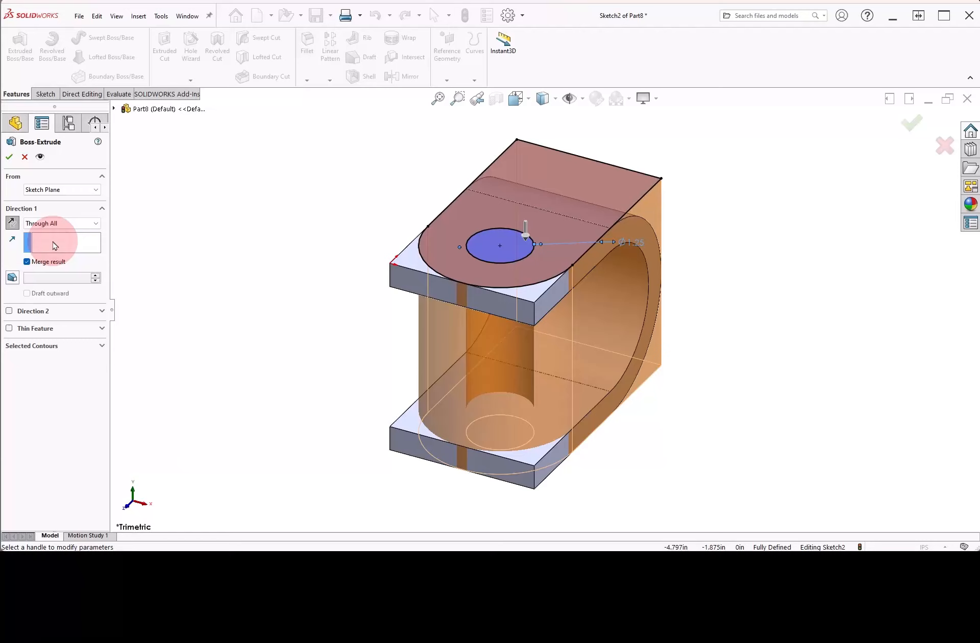
{"action": "left_click", "coordinate": [26, 262]}
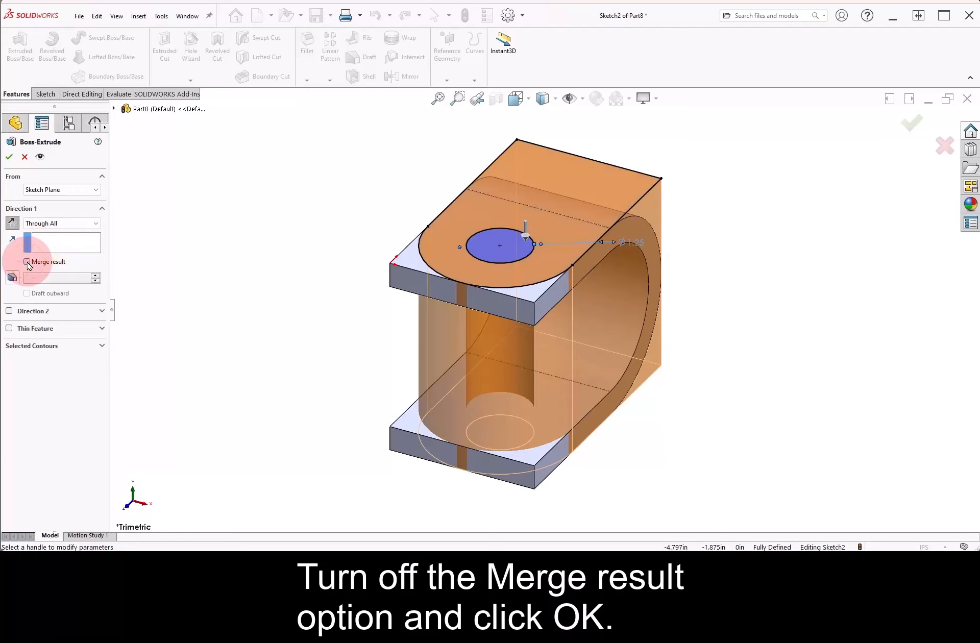
{"action": "left_click", "coordinate": [11, 159]}
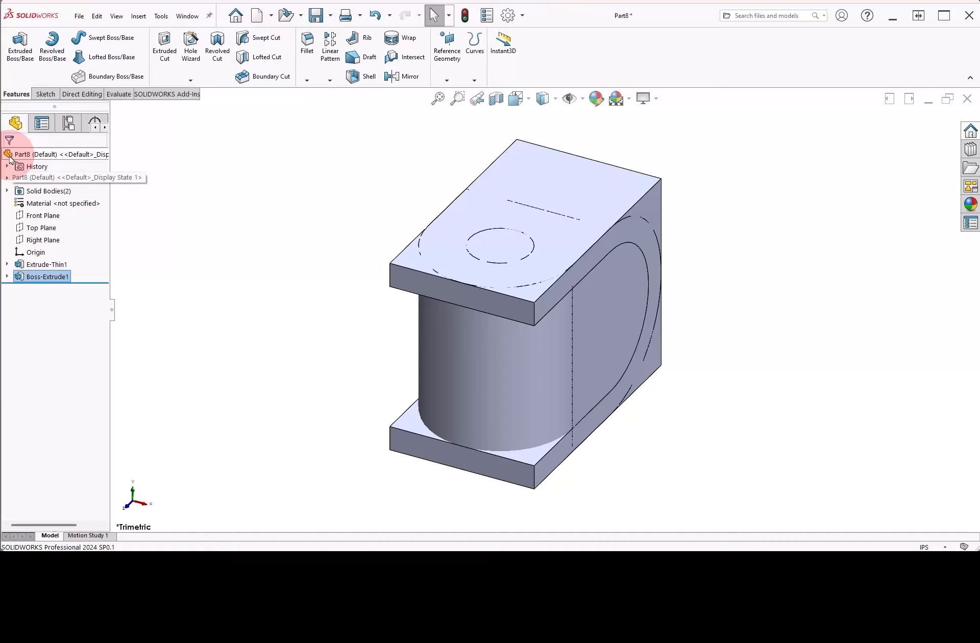
- Combine the thin-extruded body and the rounded extruded body with the Common operation, previewing the intersection before accepting it
{"action": "left_click", "coordinate": [7, 192]}
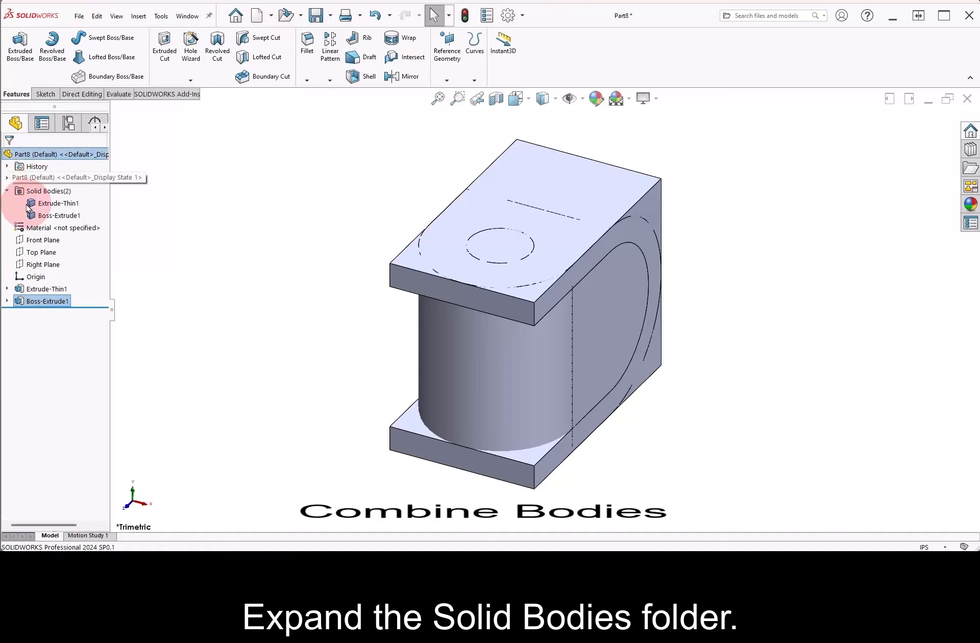
{"action": "left_click", "coordinate": [51, 204]}
{"action": "left_click", "coordinate": [53, 216], "text": "ctrl"}
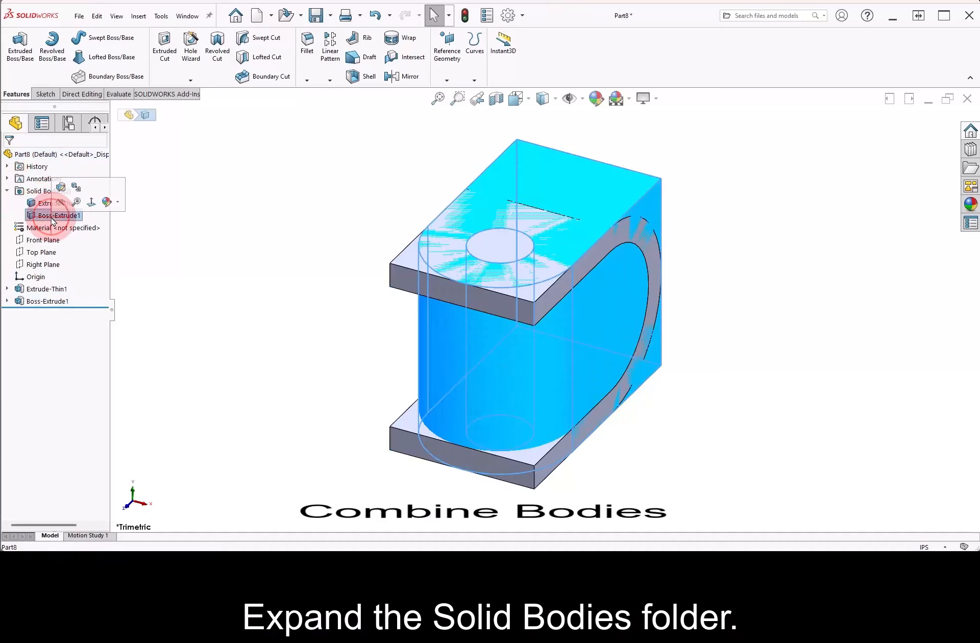
{"action": "left_click", "coordinate": [131, 219]}
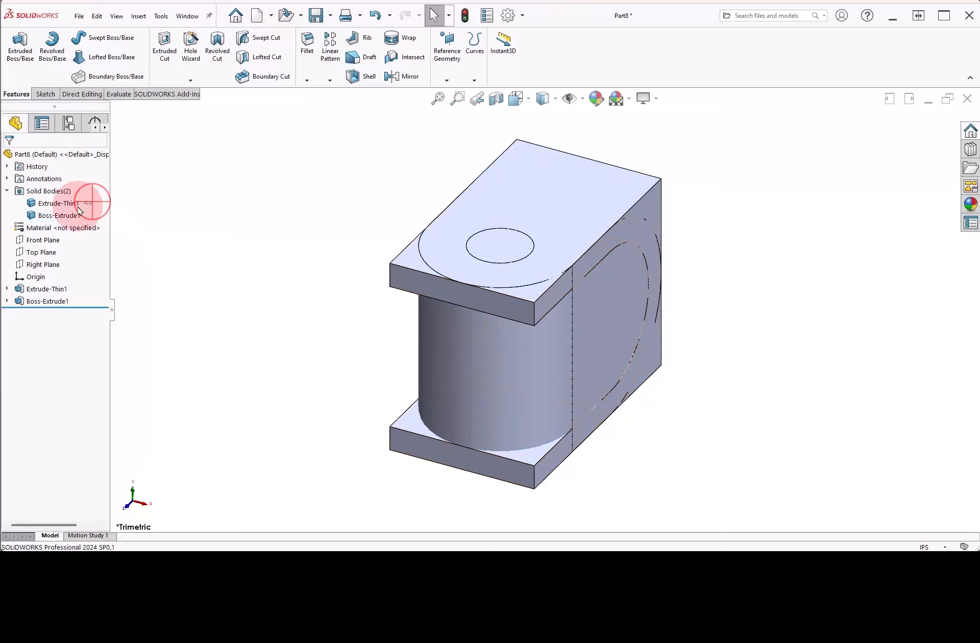
{"action": "left_click_drag", "start_coordinate": [45, 221], "coordinate": [46, 220]}
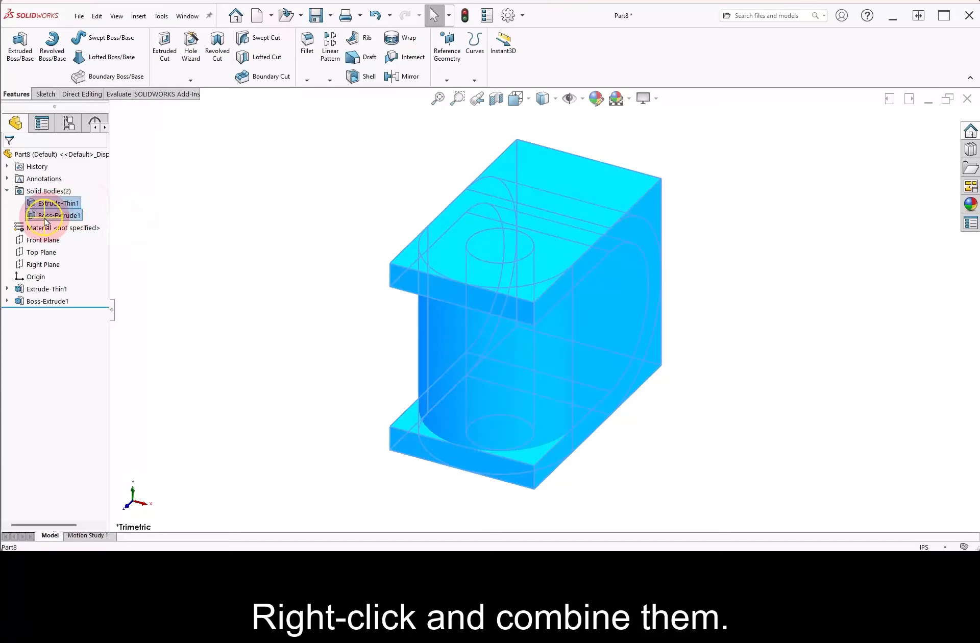
{"action": "right_click", "coordinate": [46, 220]}
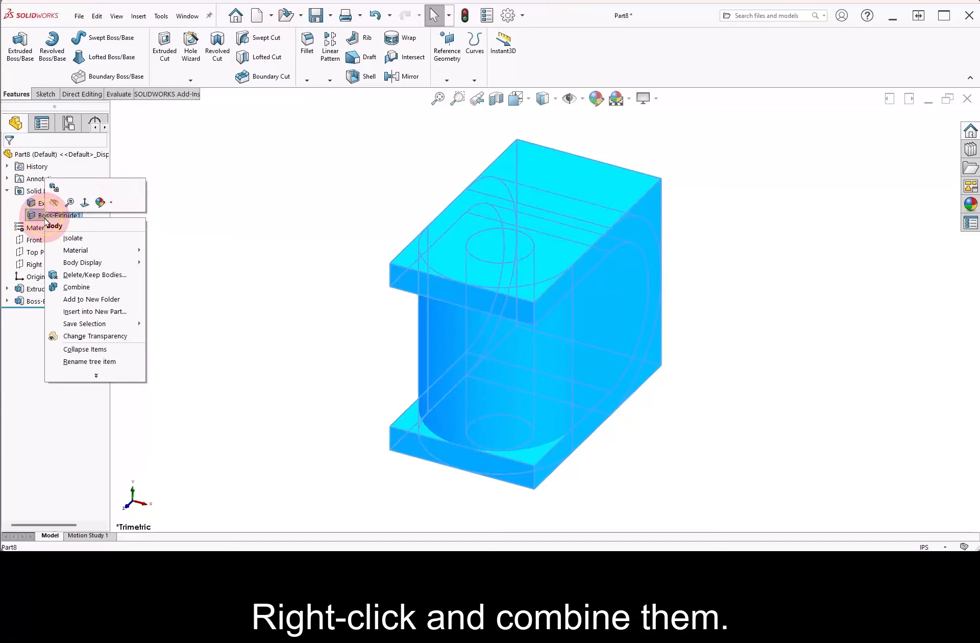
{"action": "left_click", "coordinate": [79, 287]}
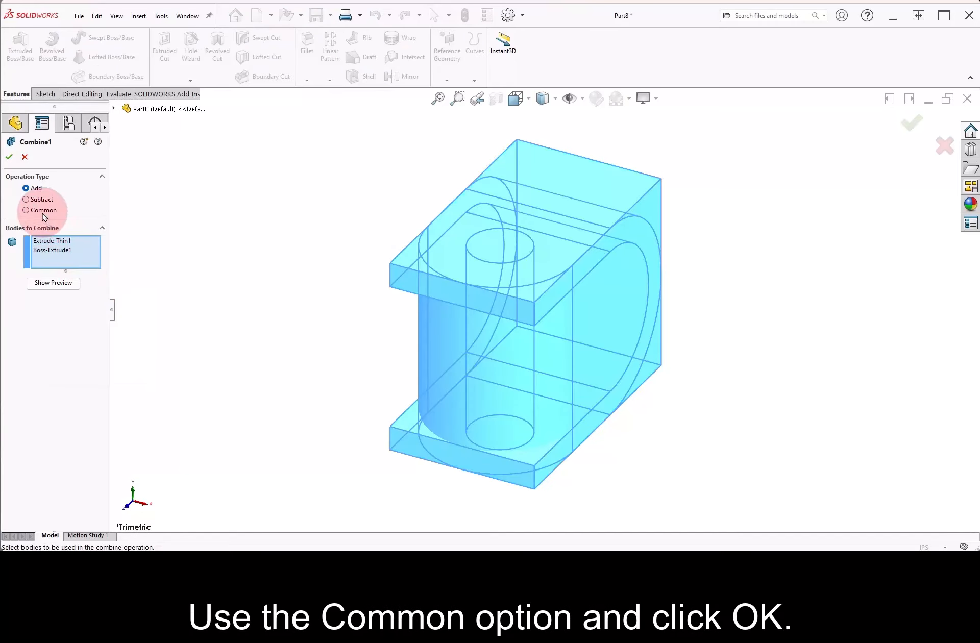
{"action": "left_click", "coordinate": [54, 284]}
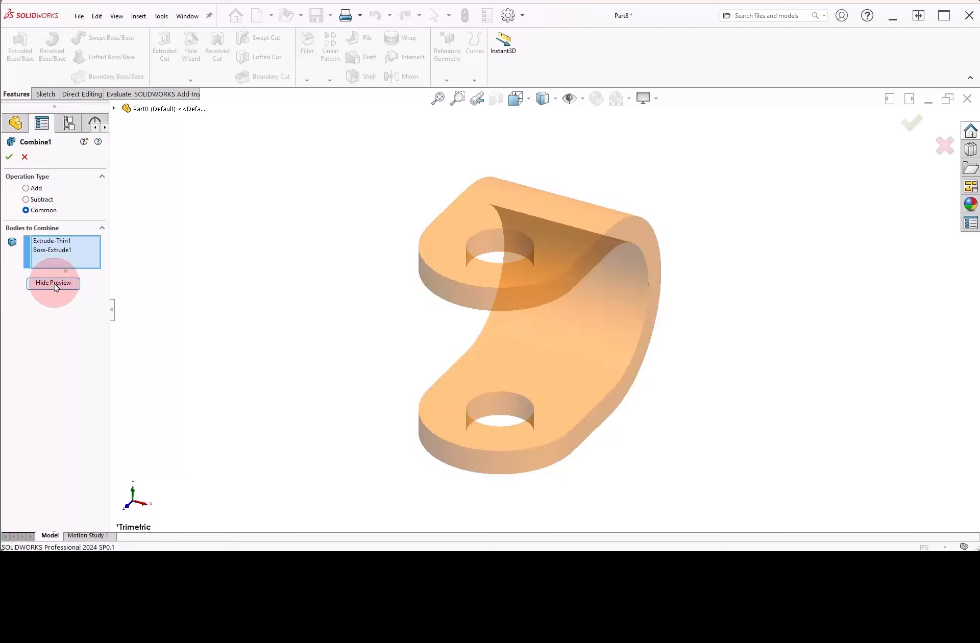
{"action": "left_click", "coordinate": [9, 157]}
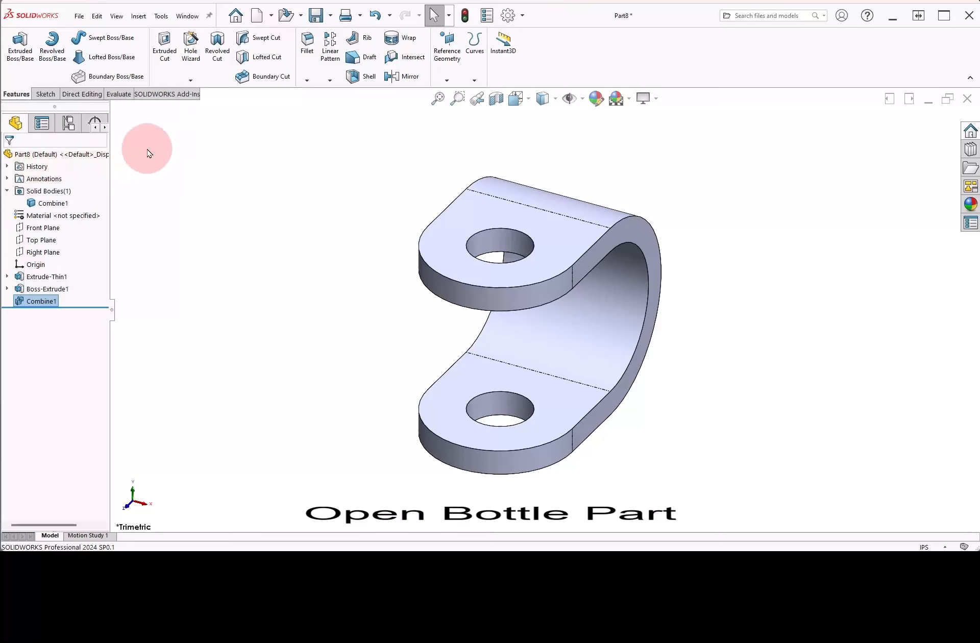
- Open the part file bottle.SLDPRT from the Needed Files folder
{"action": "left_click", "coordinate": [287, 17]}
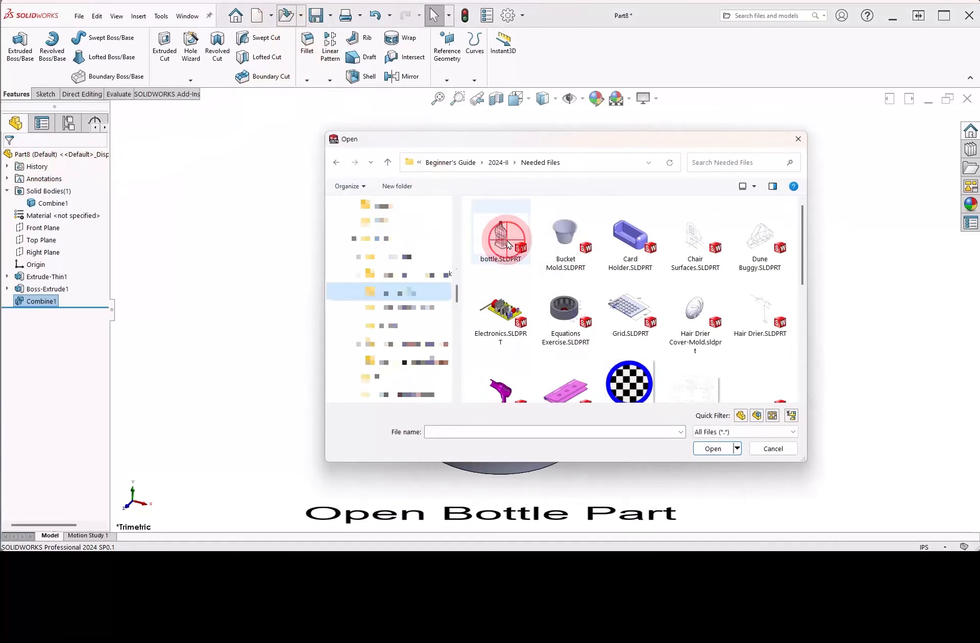
{"action": "left_click", "coordinate": [505, 240]}
{"action": "left_click", "coordinate": [713, 450]}
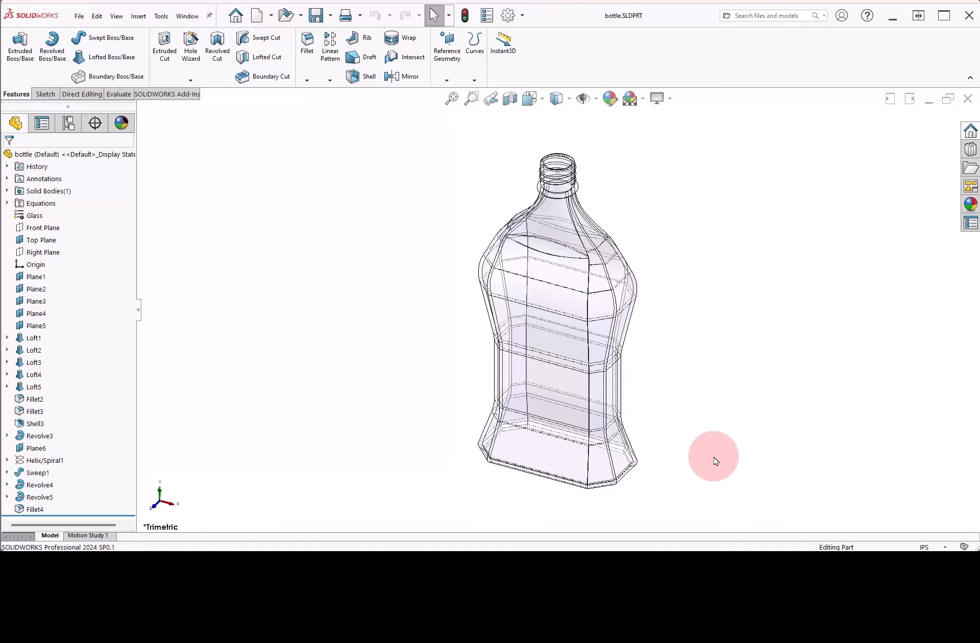
- On the Front Plane, in front view, sketch a corner rectangle about 7.05 in wide and 3.8 in high across the bottle's lower half
{"action": "left_click", "coordinate": [46, 230]}
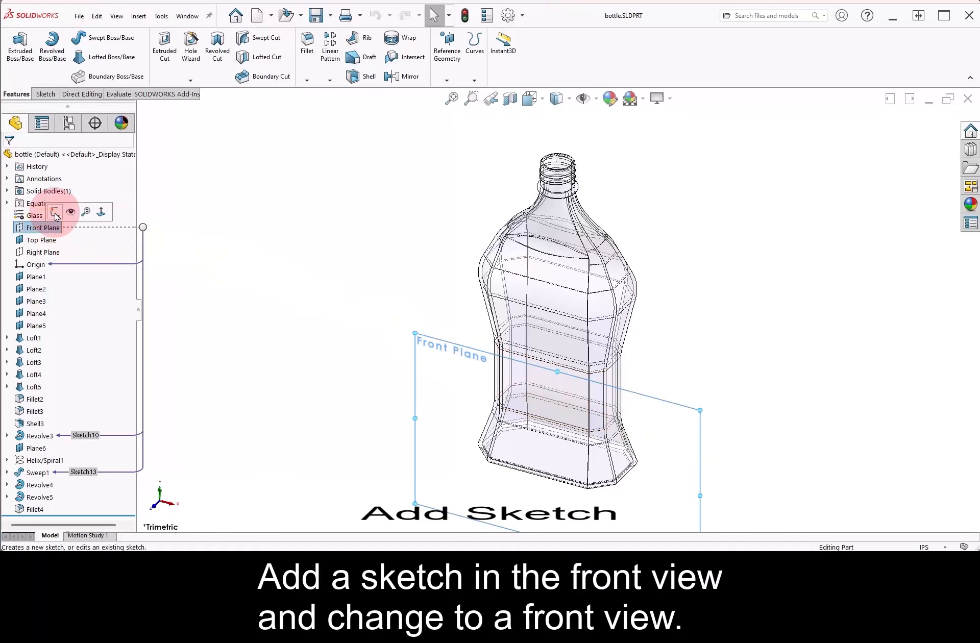
{"action": "left_click", "coordinate": [55, 214]}
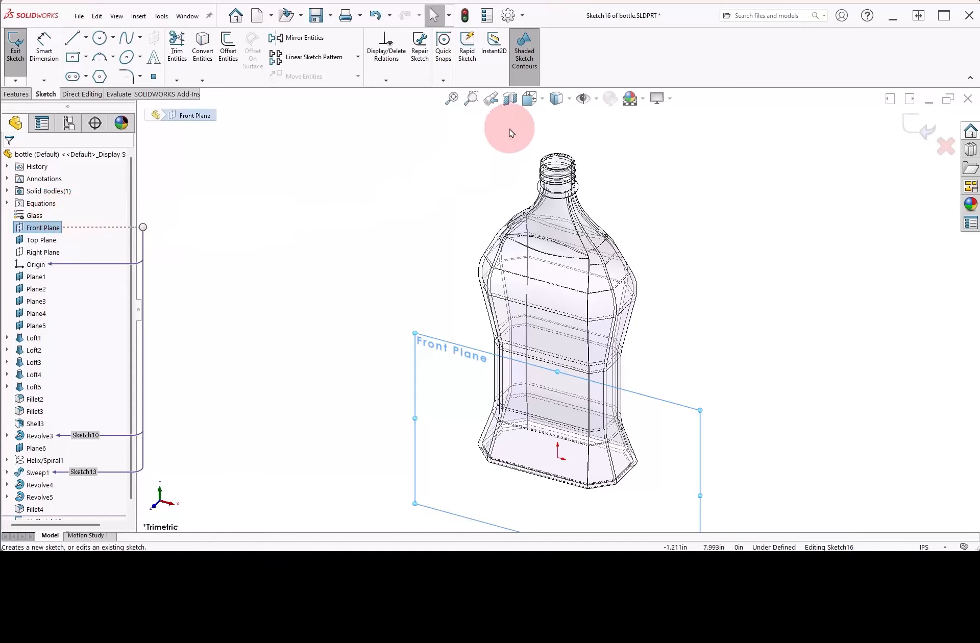
{"action": "left_click", "coordinate": [529, 98]}
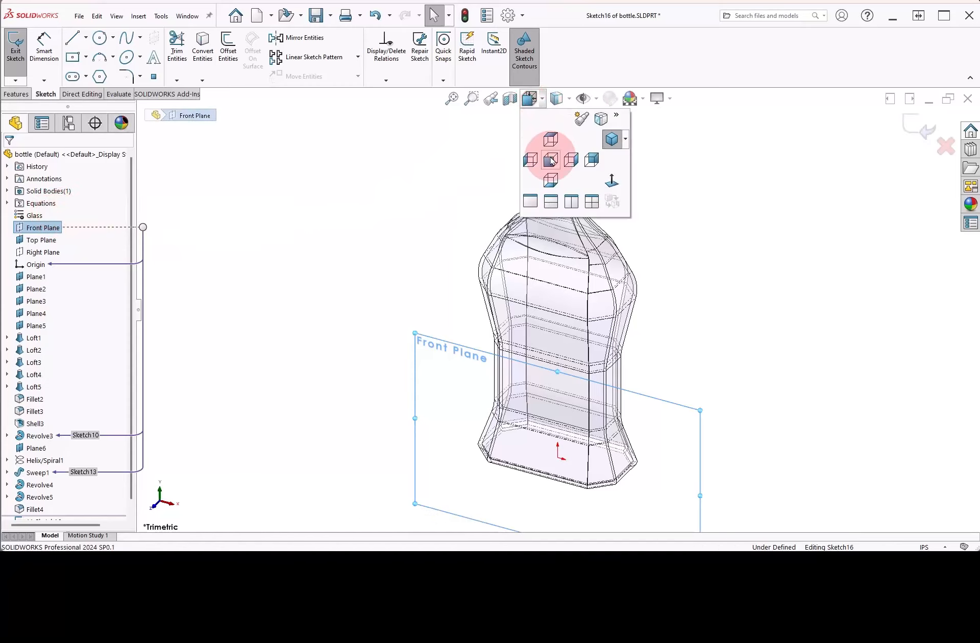
{"action": "left_click", "coordinate": [550, 160]}
{"action": "left_click", "coordinate": [671, 255]}
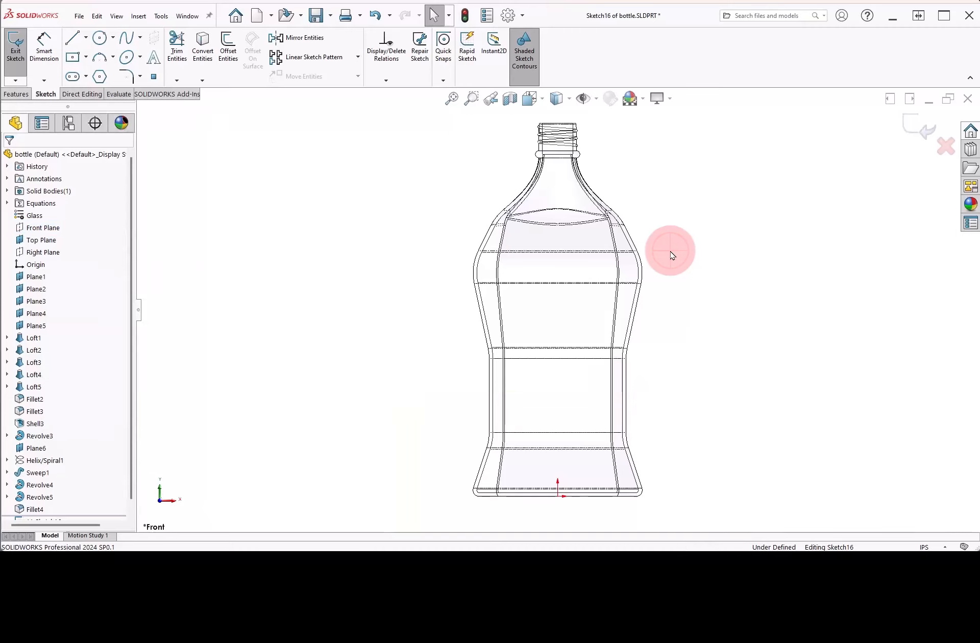
{"action": "right_click_drag", "start_coordinate": [675, 257], "coordinate": [676, 292]}
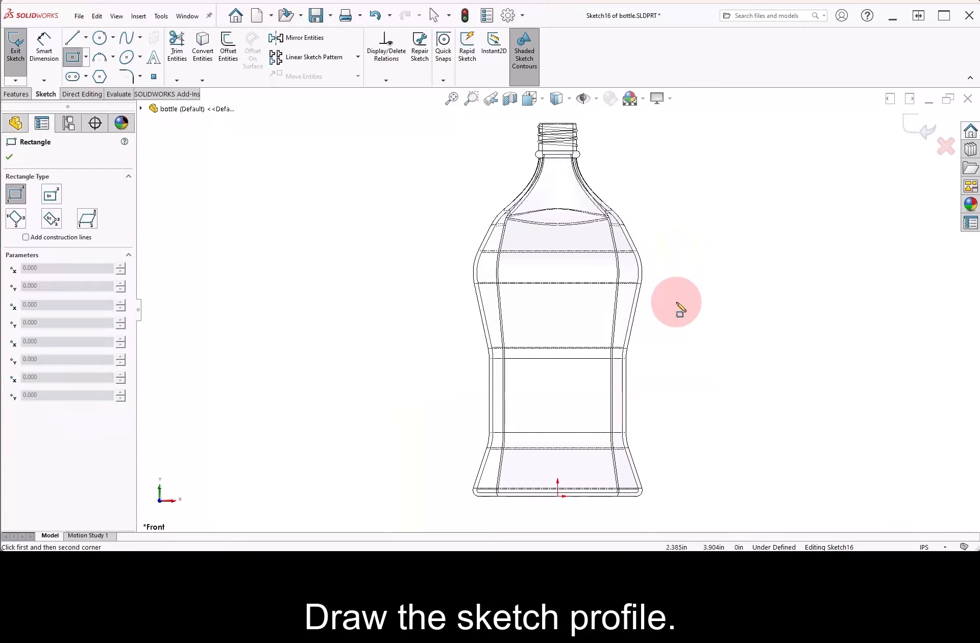
{"action": "left_click", "coordinate": [377, 282]}
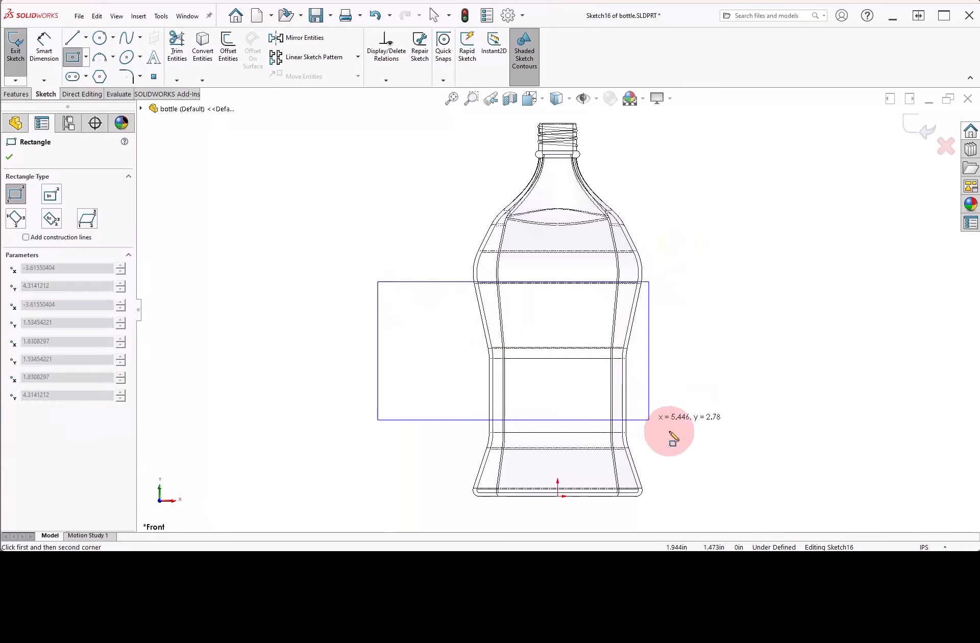
{"action": "left_click", "coordinate": [729, 471]}
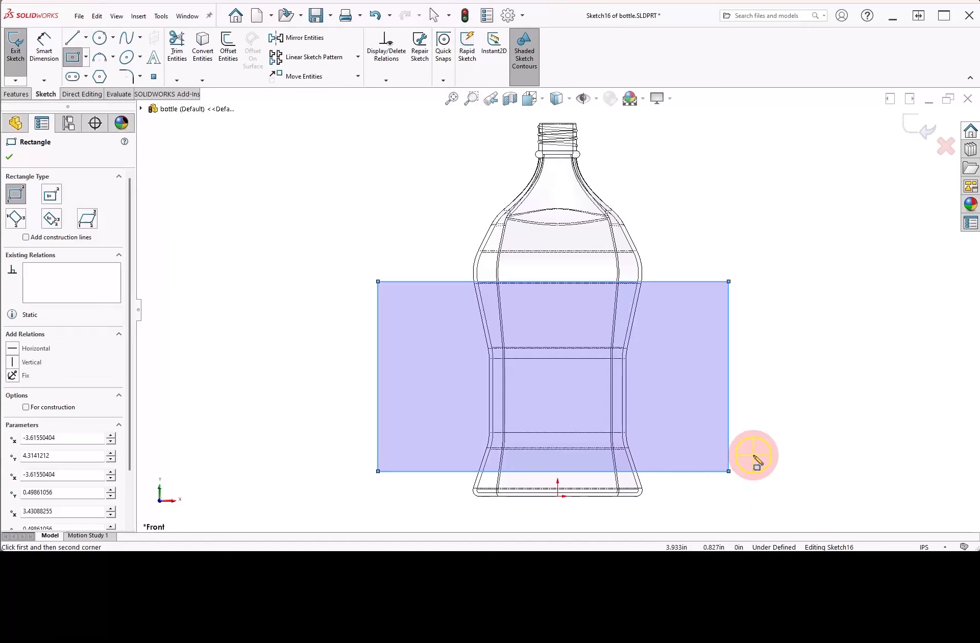
{"action": "right_click", "coordinate": [755, 455]}
{"action": "left_click", "coordinate": [779, 454]}
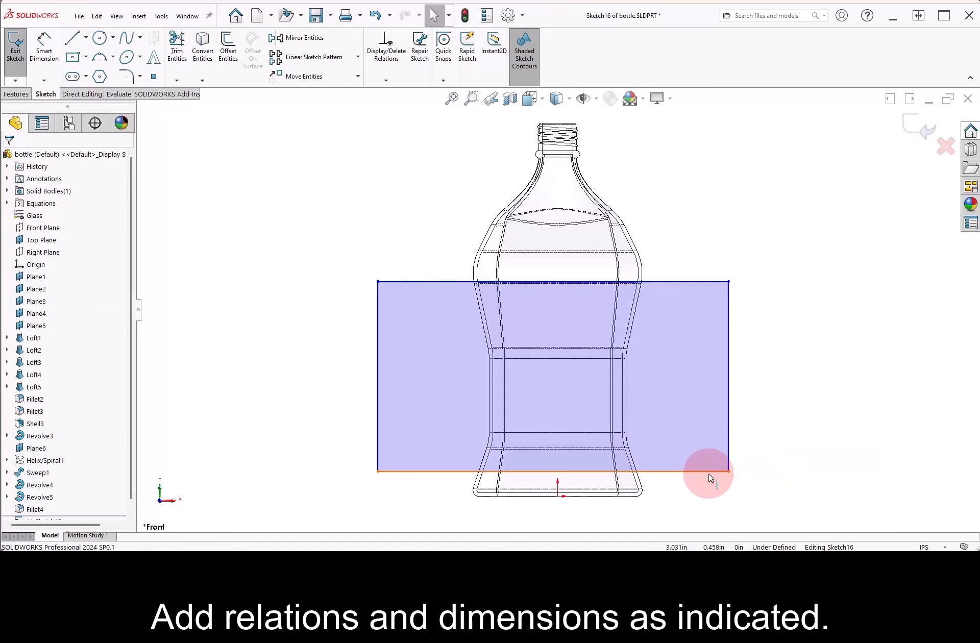
- Add a Midpoint relation between the rectangle's lower edge and the origin
{"action": "left_click", "coordinate": [707, 471], "text": "ctrl"}
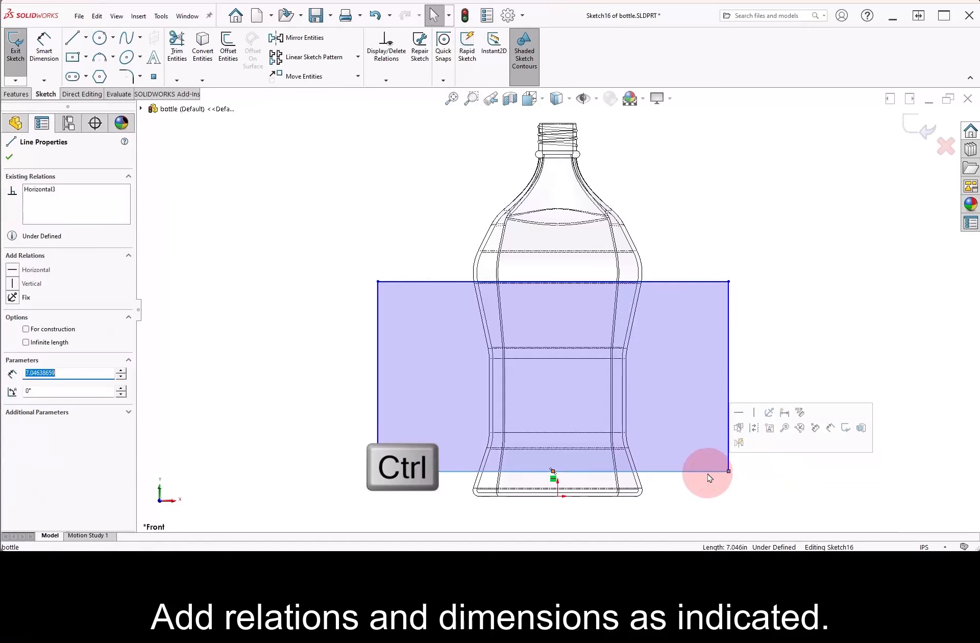
{"action": "left_click", "coordinate": [558, 497], "text": "ctrl"}
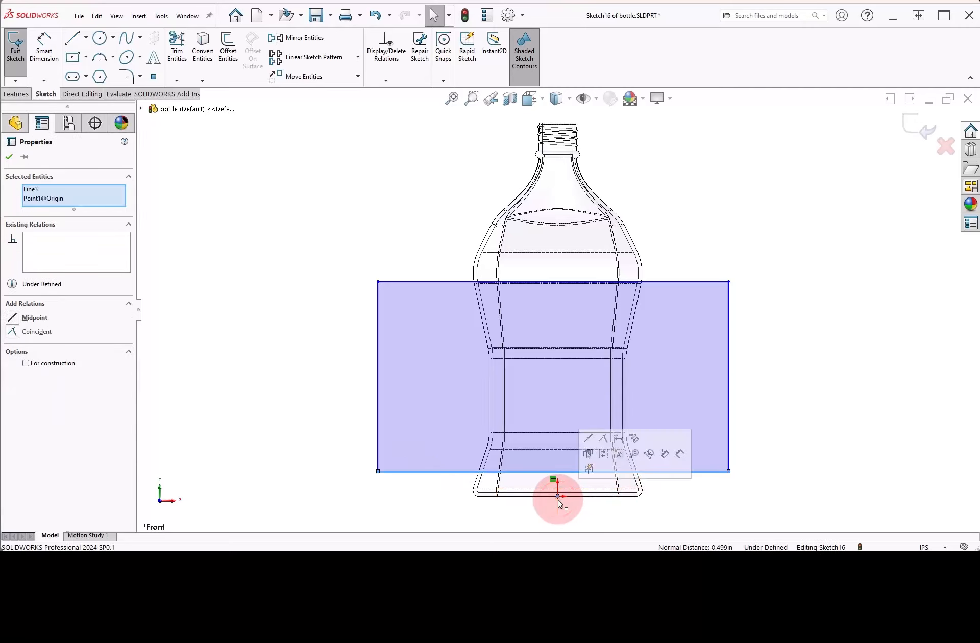
{"action": "left_click", "coordinate": [588, 440]}
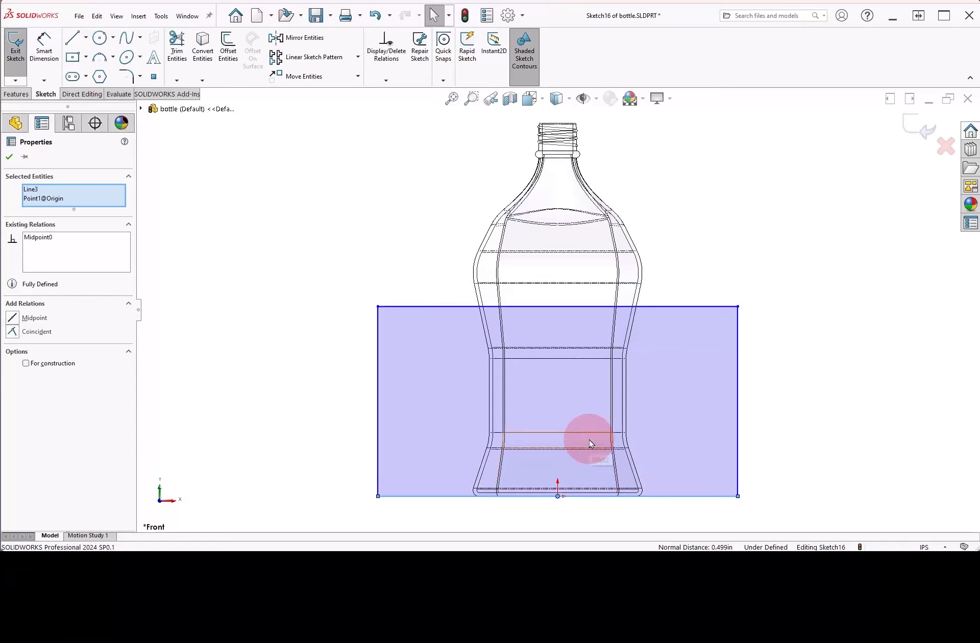
- Dimension the rectangle's vertical side as 6.25 in
{"action": "right_click_drag", "start_coordinate": [759, 443], "coordinate": [760, 397]}
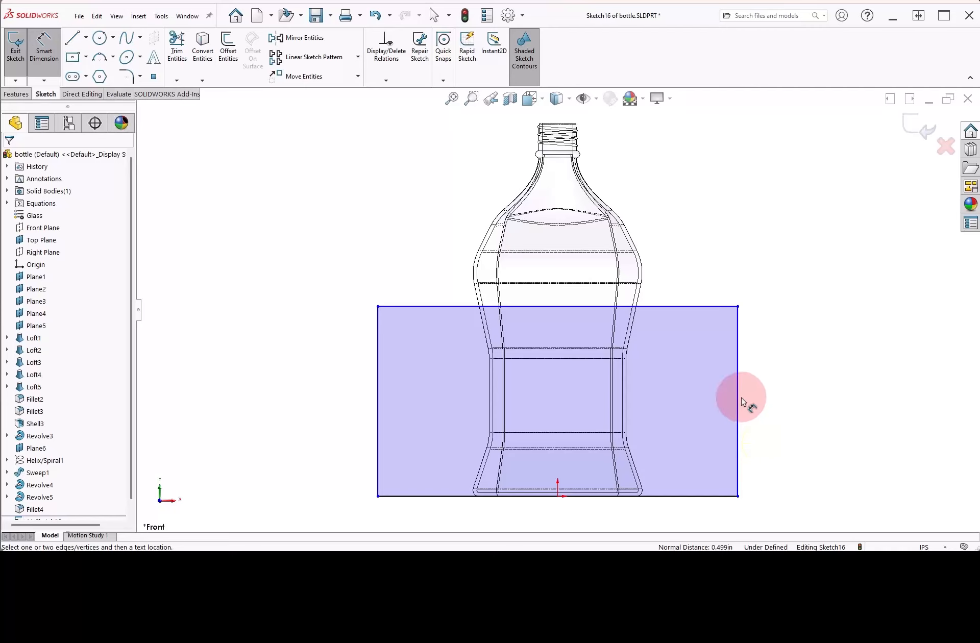
{"action": "left_click", "coordinate": [747, 402]}
{"action": "left_click", "coordinate": [773, 397]}
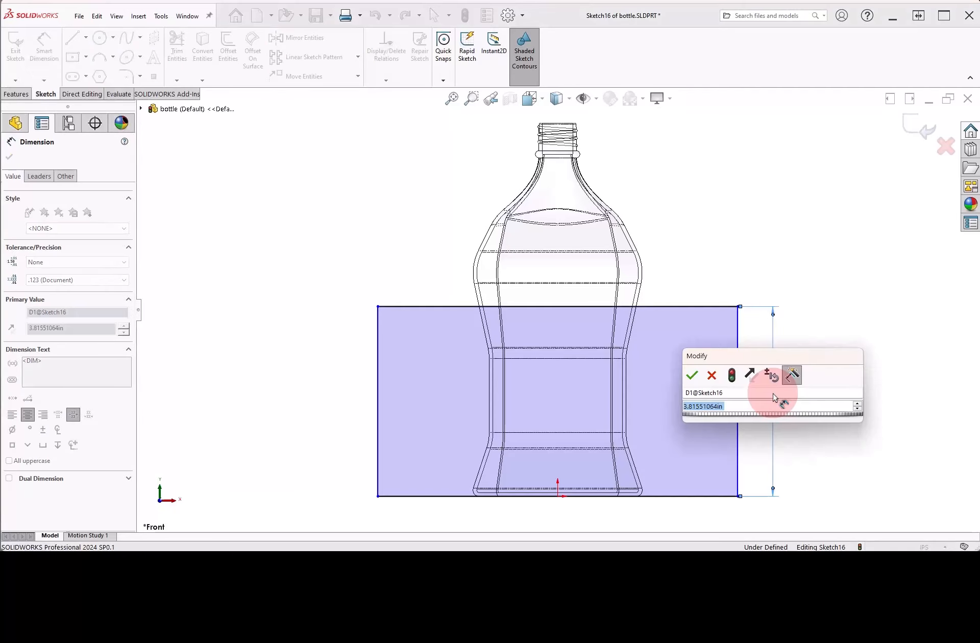
{"action": "type", "text": "6.25"}
{"action": "key", "text": "Return"}
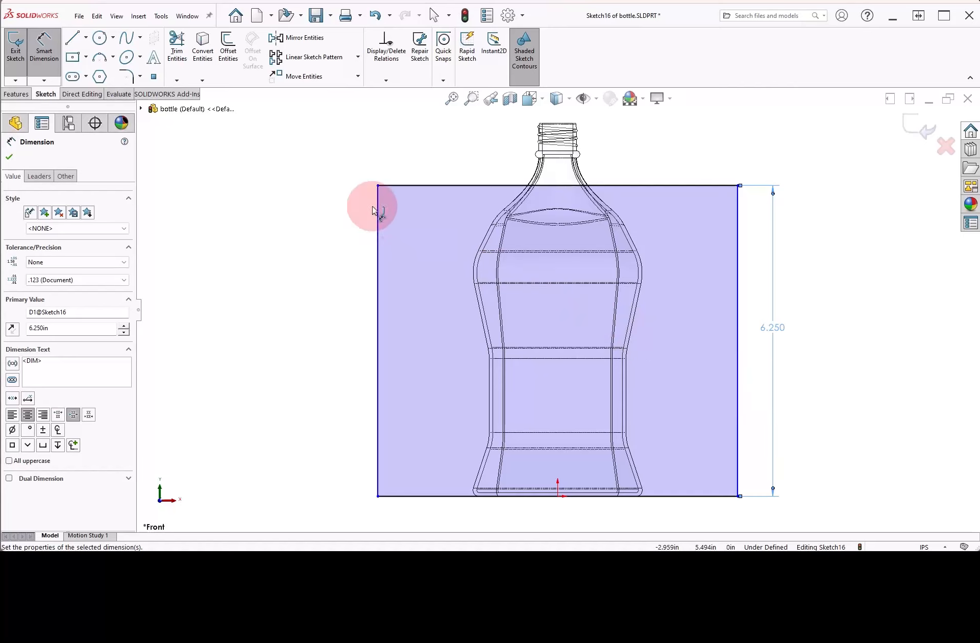
- Extrude the rectangle 3 in with the Mid Plane end condition as a separate body, with Merge result turned off
{"action": "left_click", "coordinate": [15, 95]}
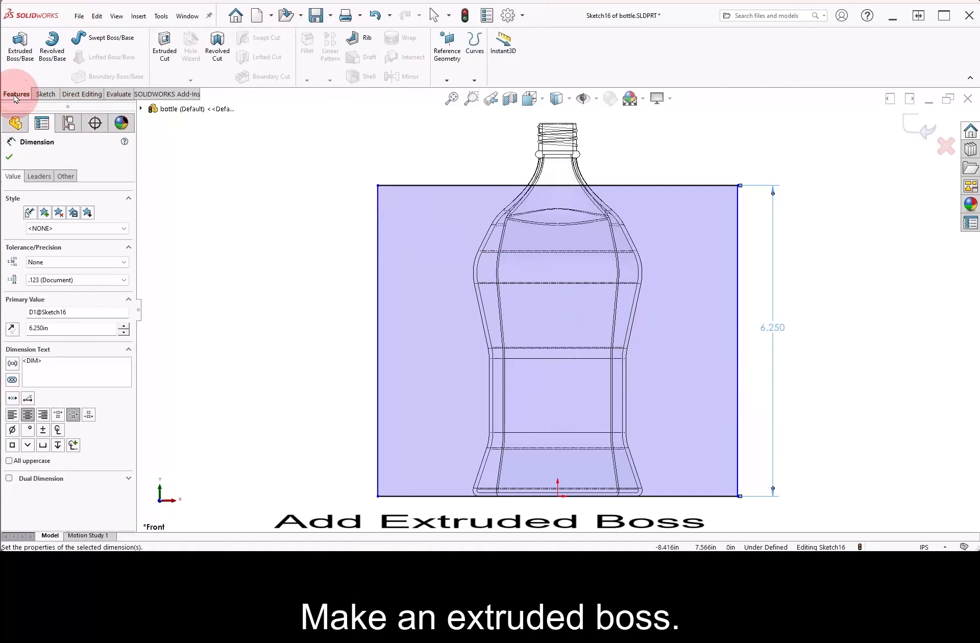
{"action": "left_click", "coordinate": [19, 66]}
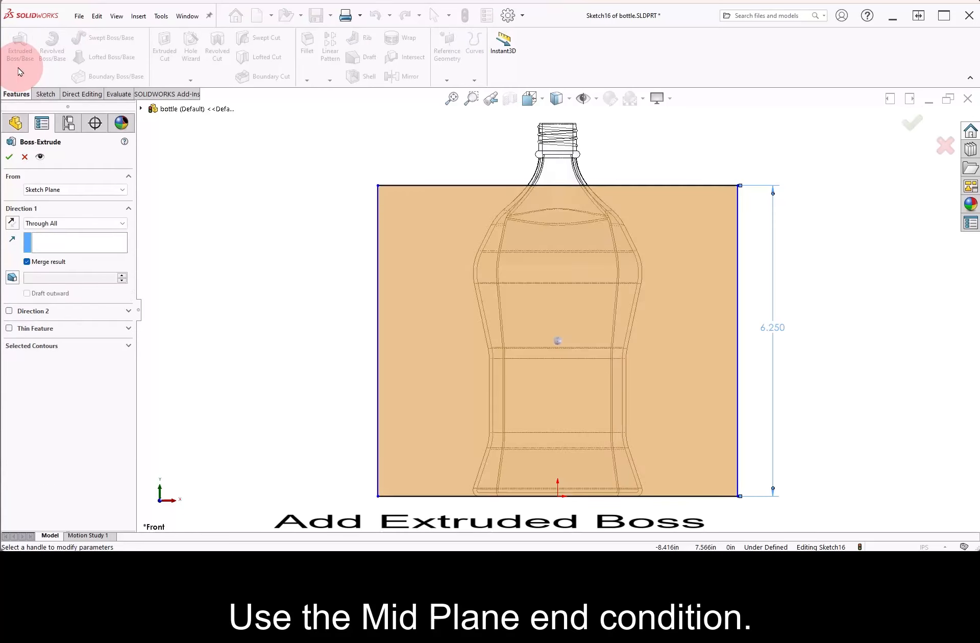
{"action": "left_click", "coordinate": [117, 225]}
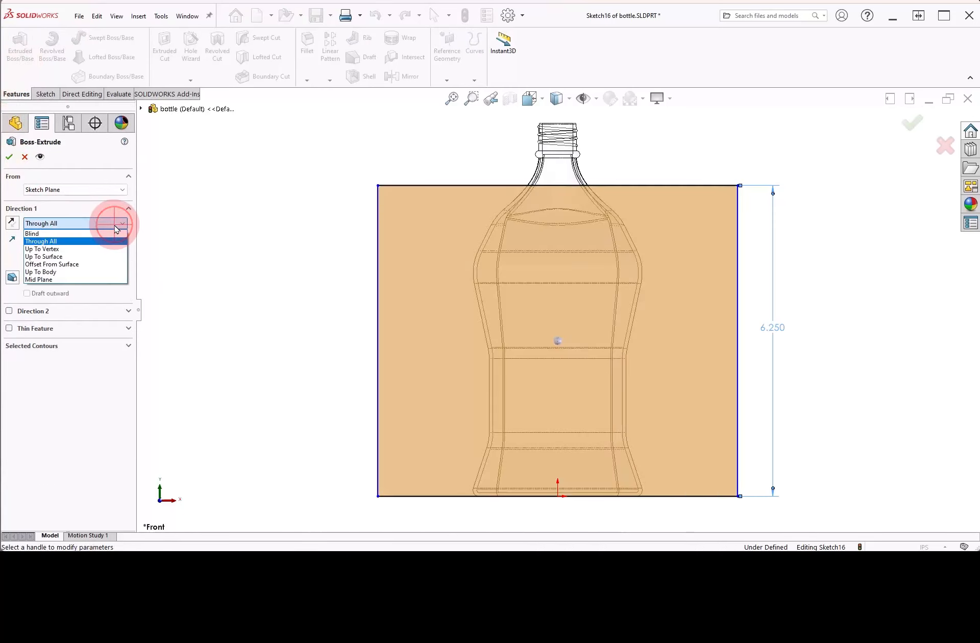
{"action": "left_click", "coordinate": [108, 278]}
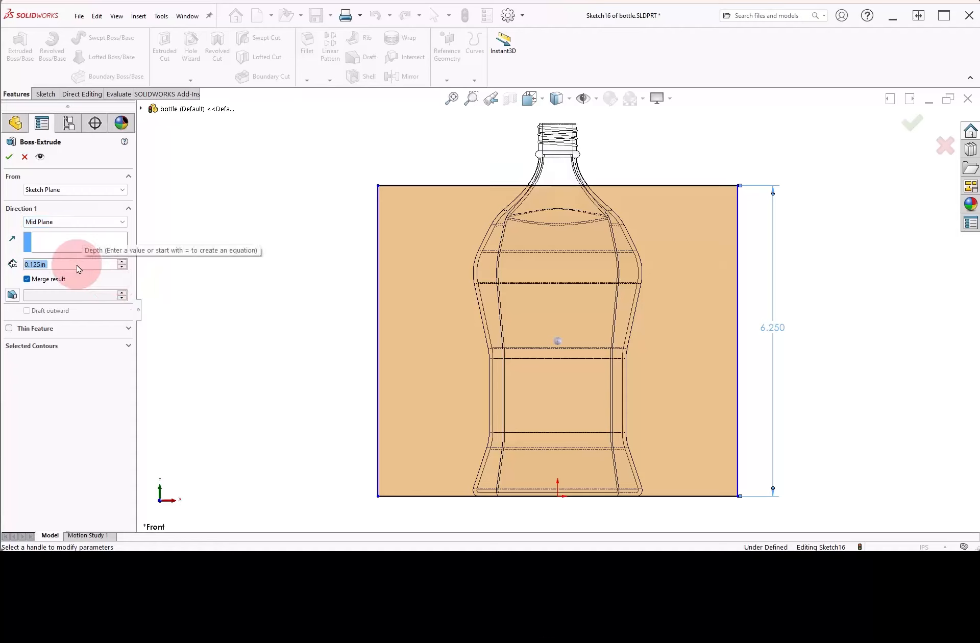
{"action": "type", "text": "3"}
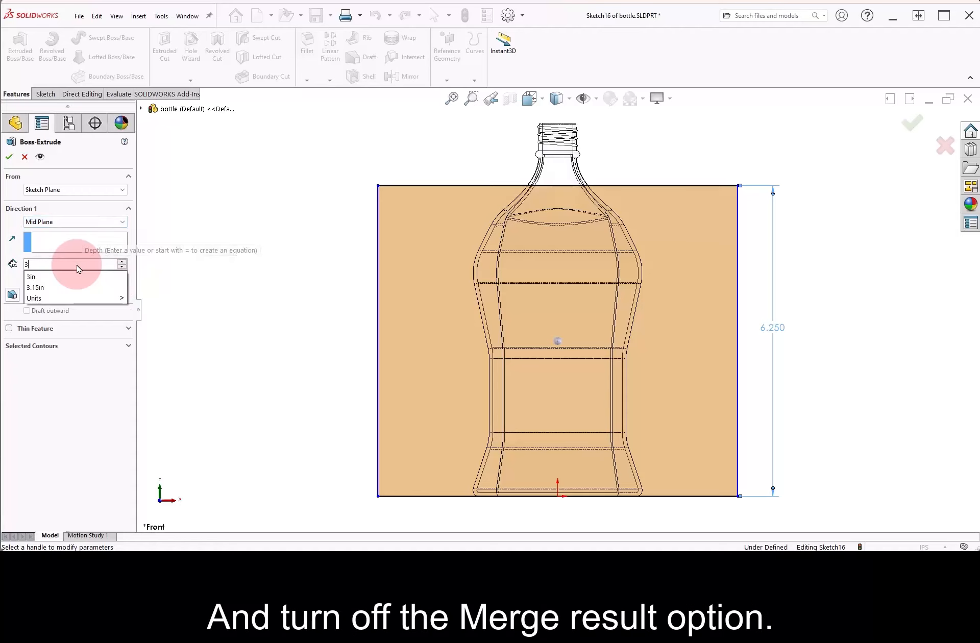
{"action": "left_click", "coordinate": [170, 264]}
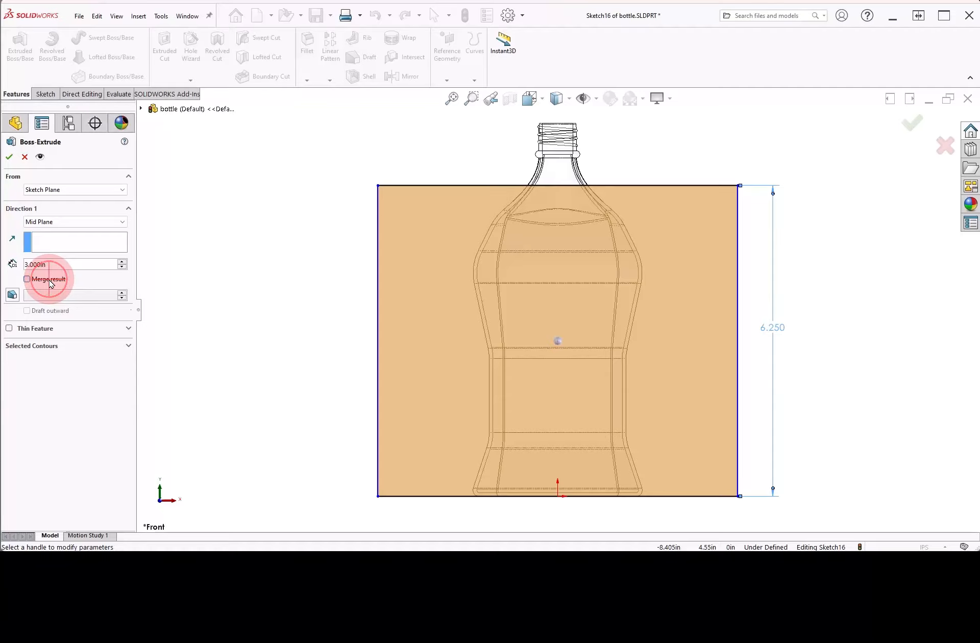
{"action": "middle_click_drag", "start_coordinate": [308, 210], "coordinate": [186, 254]}
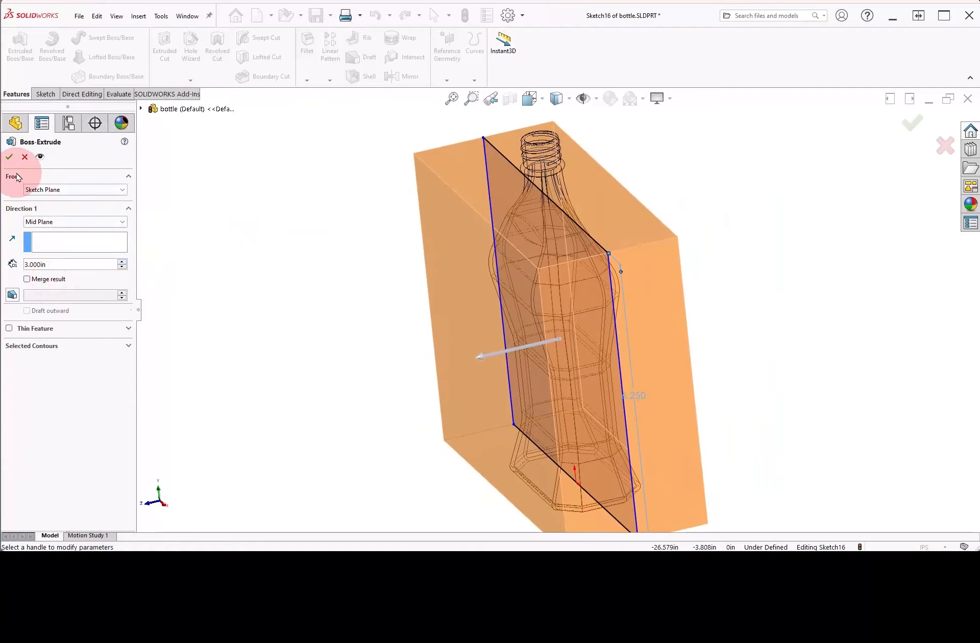
{"action": "left_click", "coordinate": [10, 158]}
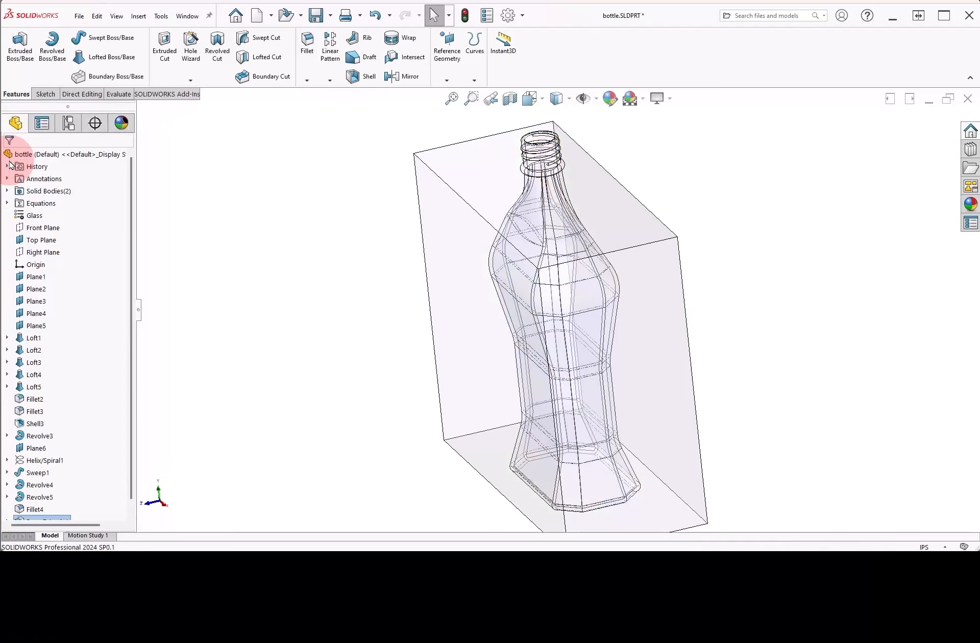
- Combine the two solid bodies with Subtract, using the extruded block as the main body and the bottle as the body to subtract
{"action": "left_click", "coordinate": [7, 191]}
{"action": "left_click_drag", "start_coordinate": [81, 201], "coordinate": [41, 218]}
{"action": "right_click", "coordinate": [40, 218]}
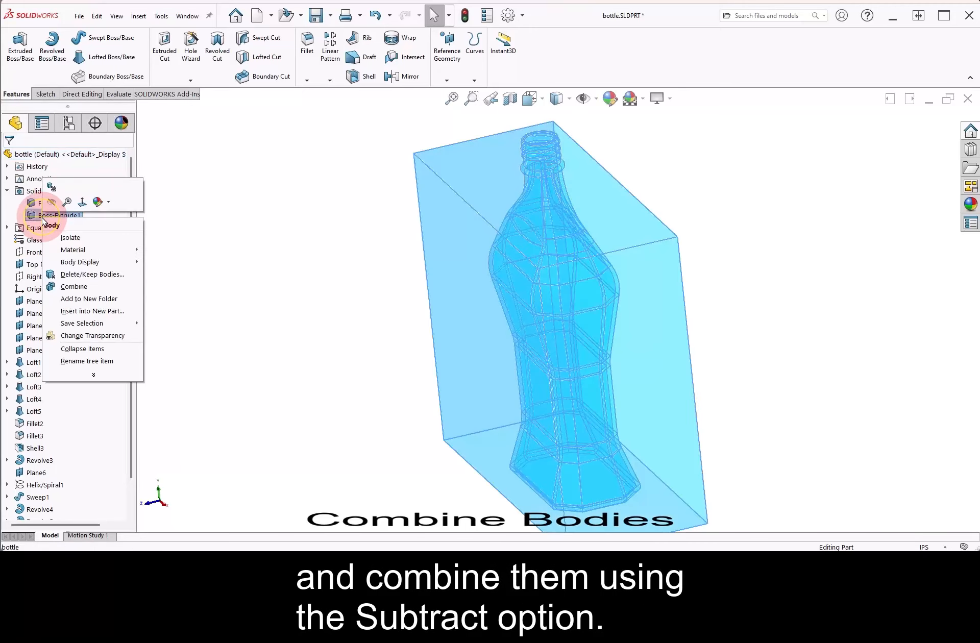
{"action": "left_click", "coordinate": [74, 286]}
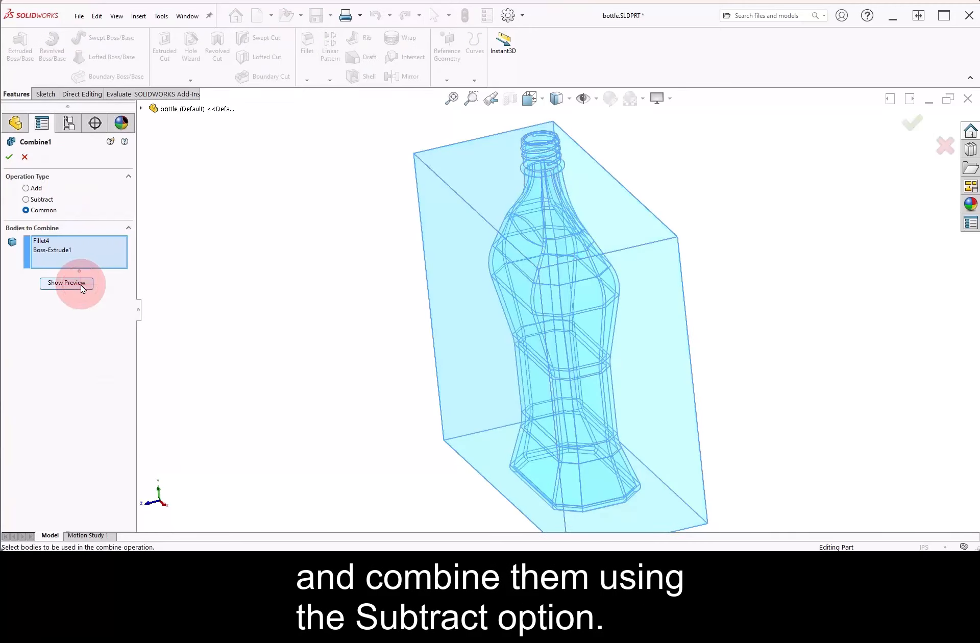
{"action": "left_click", "coordinate": [42, 199]}
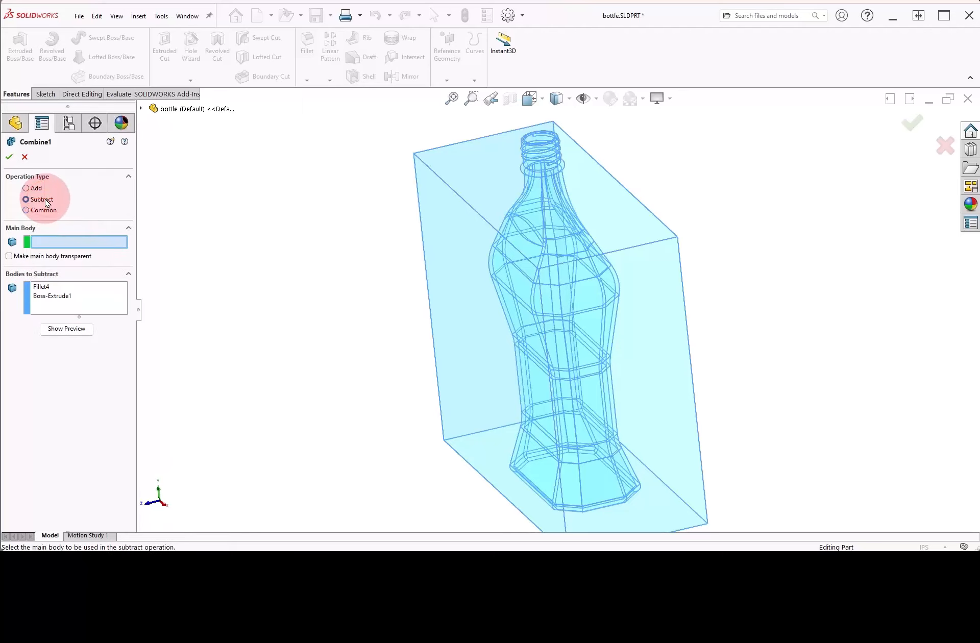
{"action": "right_click", "coordinate": [116, 293]}
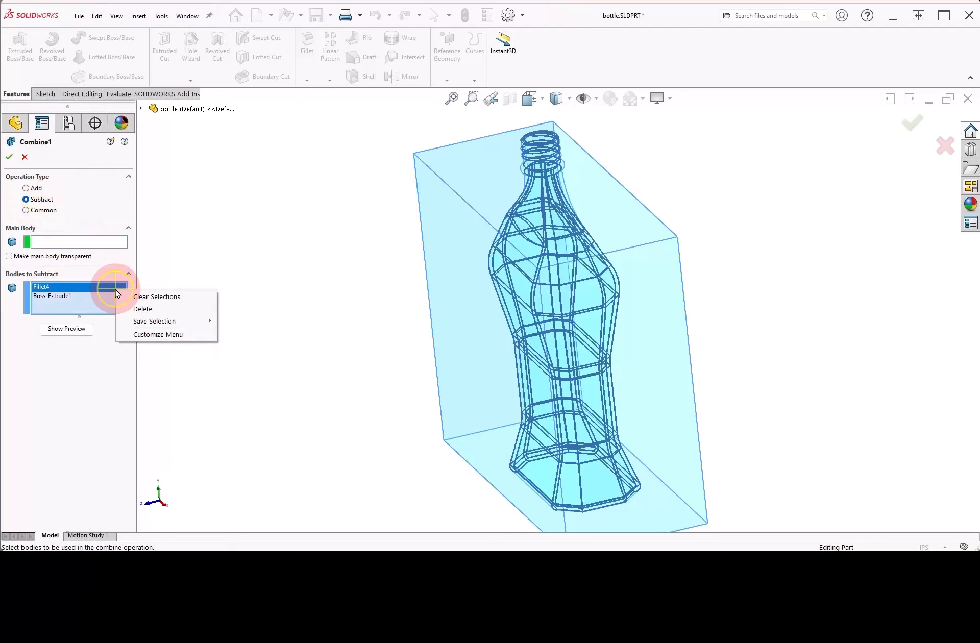
{"action": "left_click", "coordinate": [136, 298]}
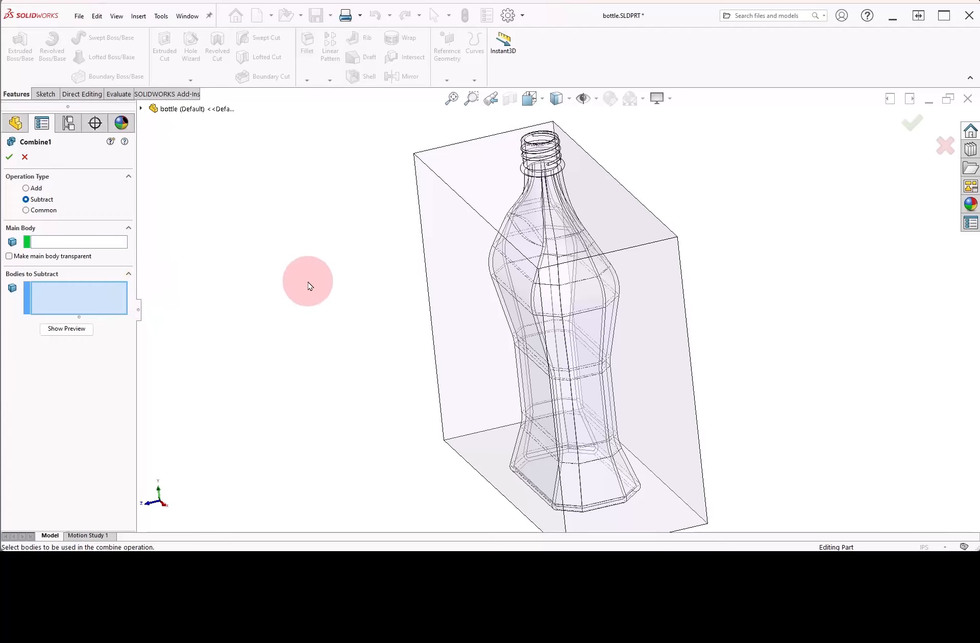
{"action": "middle_click_drag", "start_coordinate": [309, 285], "coordinate": [336, 278]}
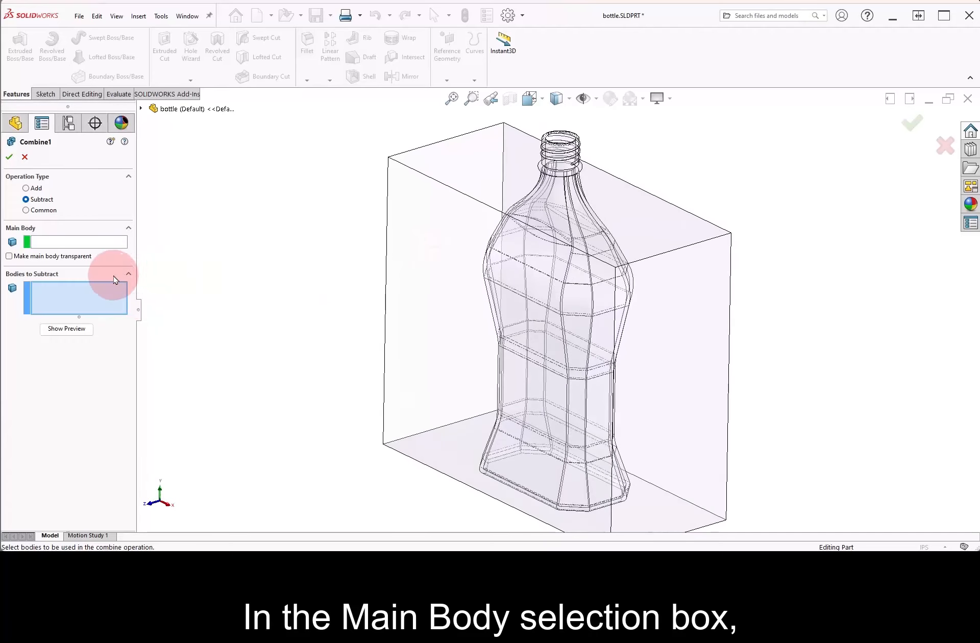
{"action": "left_click", "coordinate": [105, 245]}
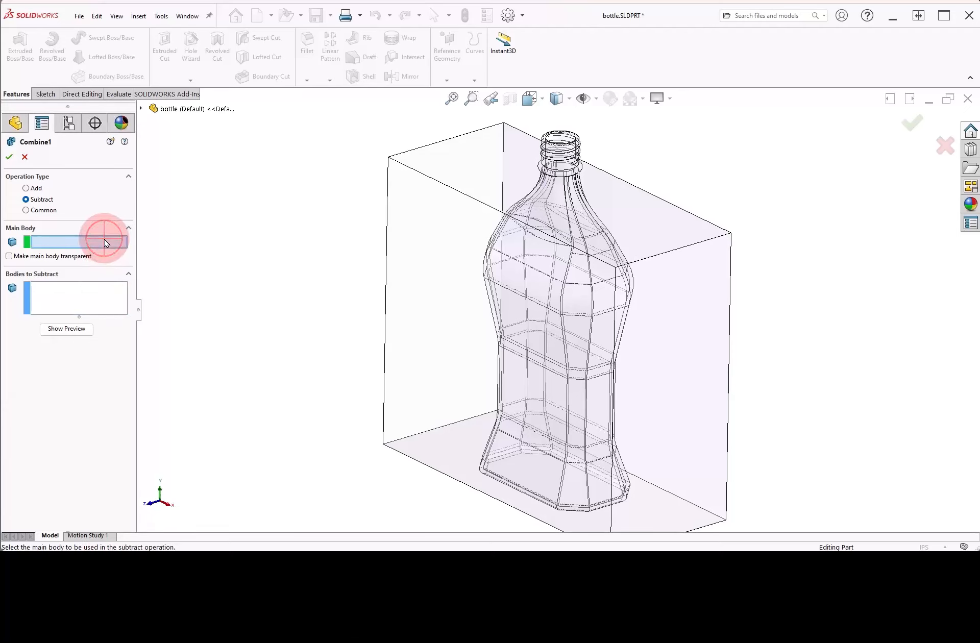
{"action": "left_click", "coordinate": [420, 209]}
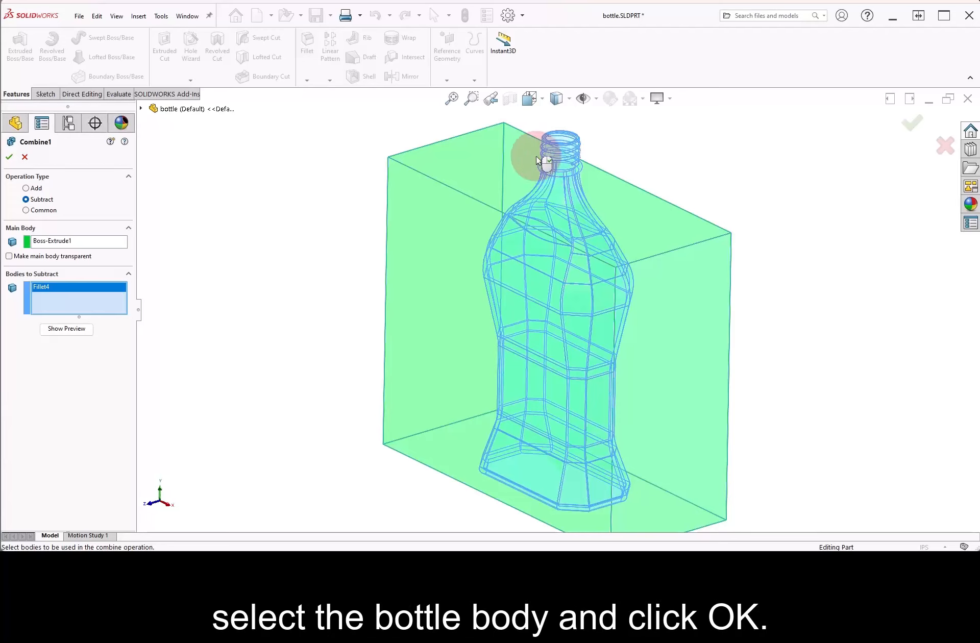
{"action": "left_click", "coordinate": [10, 157]}
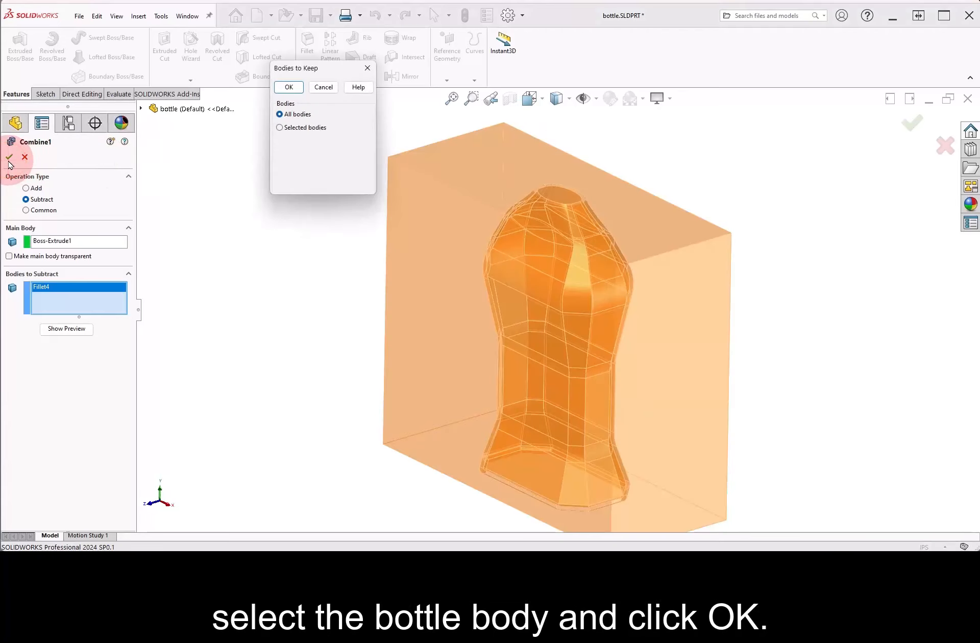
- Keep only the inside body, Body 2, from the subtraction by using the Selected bodies option
{"action": "left_click", "coordinate": [280, 128]}
{"action": "left_click", "coordinate": [280, 145]}
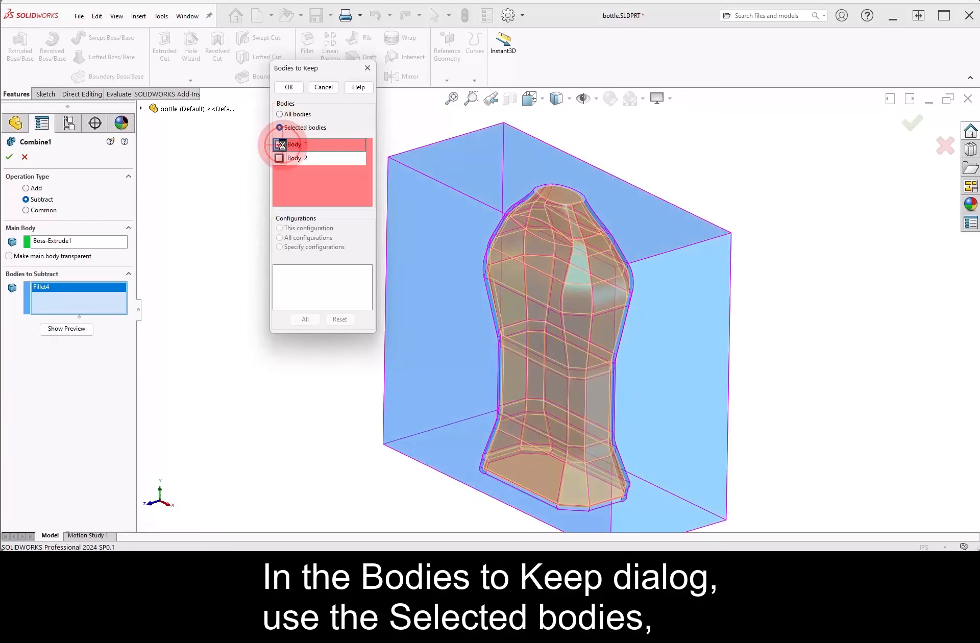
{"action": "left_click", "coordinate": [280, 158]}
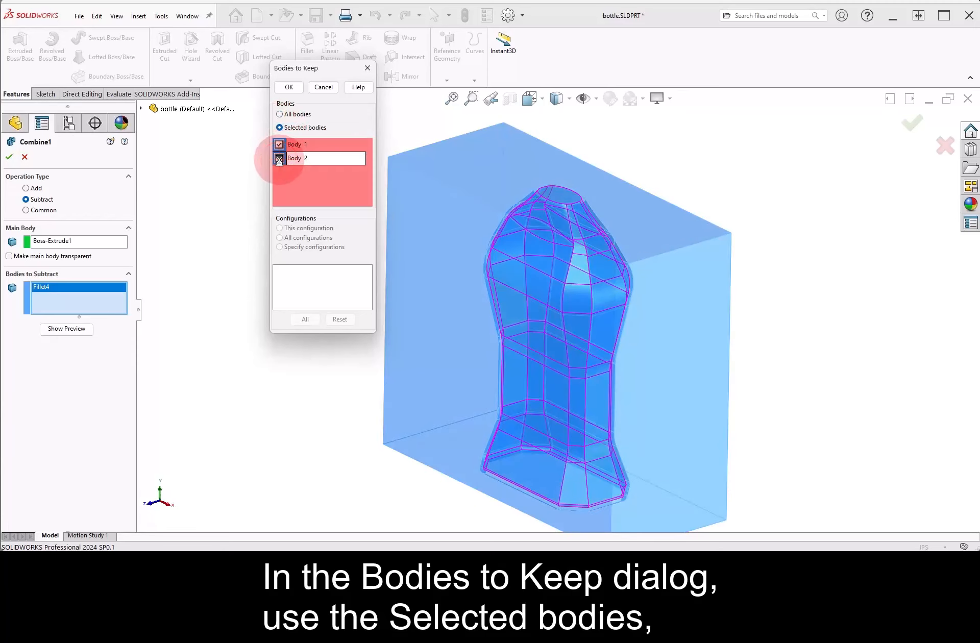
{"action": "left_click", "coordinate": [279, 145]}
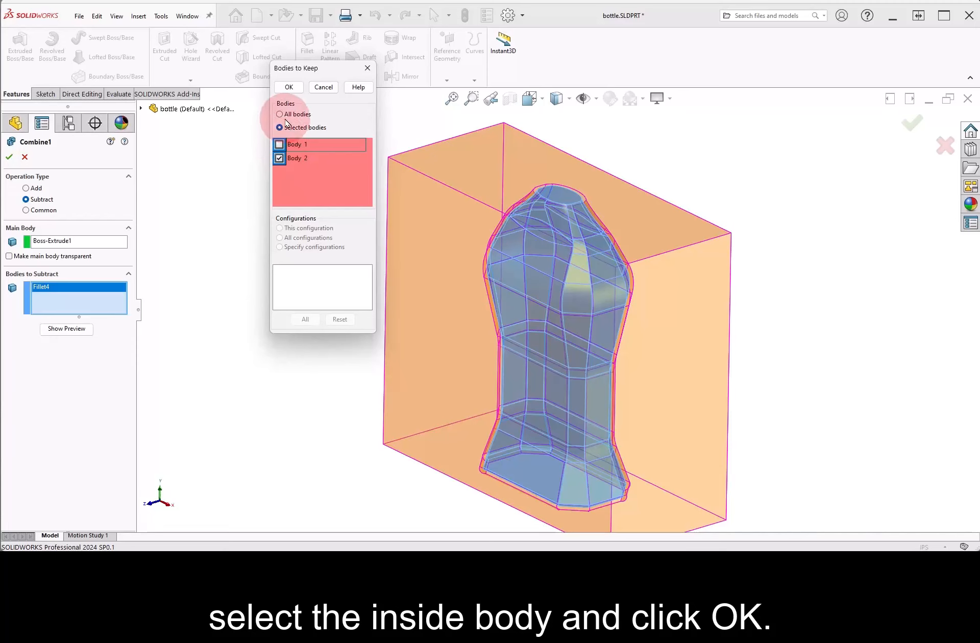
{"action": "left_click", "coordinate": [288, 88]}
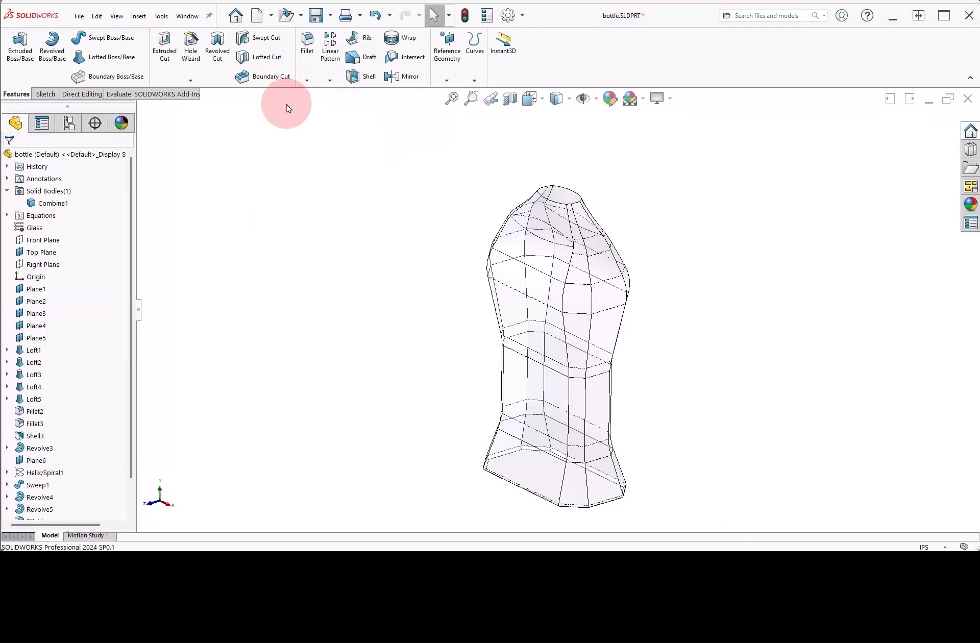
- Evaluate the mass properties of the remaining inner body and check its volume
{"action": "left_click", "coordinate": [120, 94]}
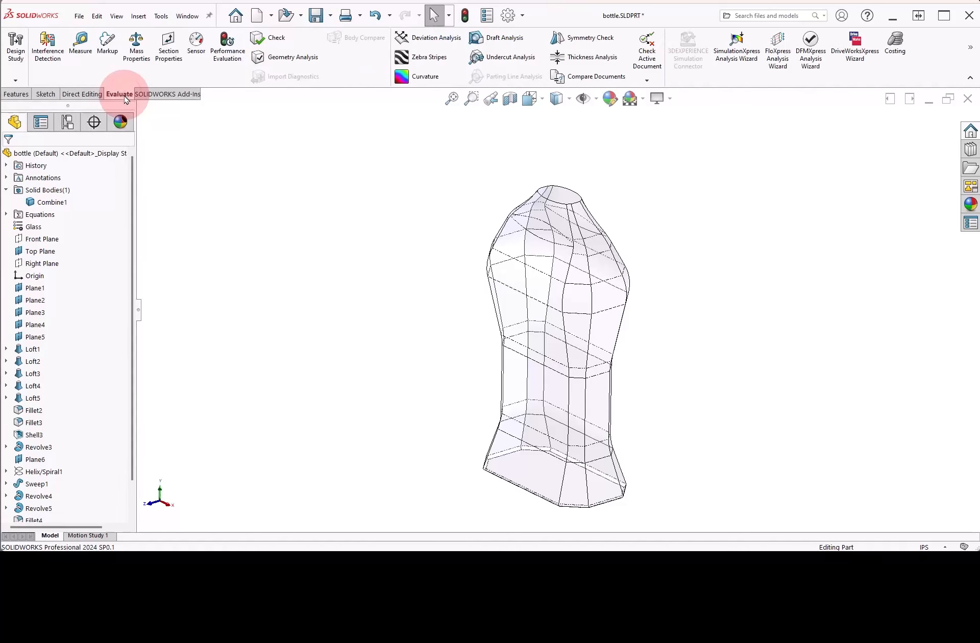
{"action": "left_click", "coordinate": [139, 56]}
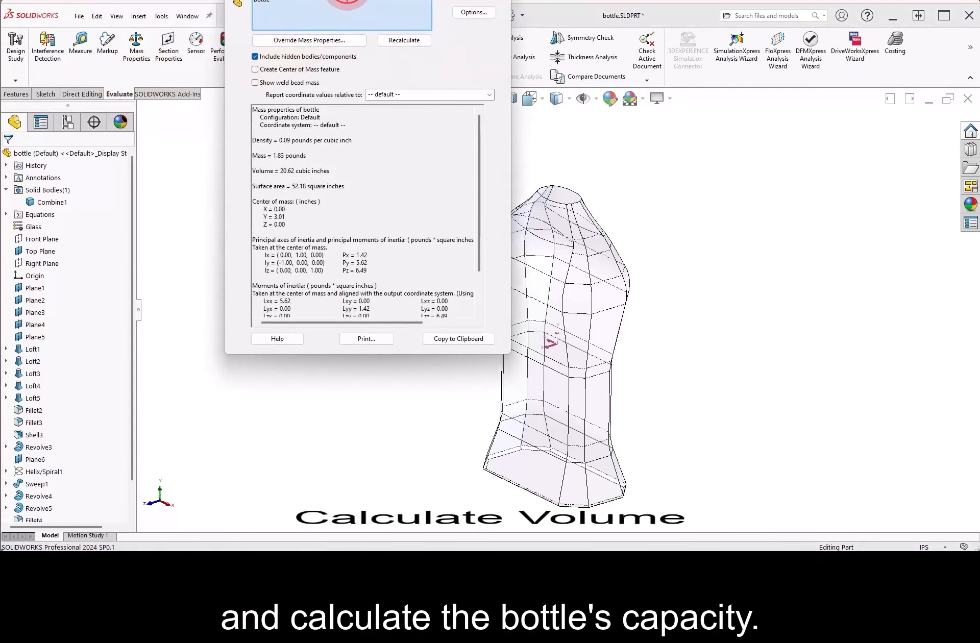
{"action": "left_click_drag", "start_coordinate": [349, 1], "coordinate": [300, 121]}
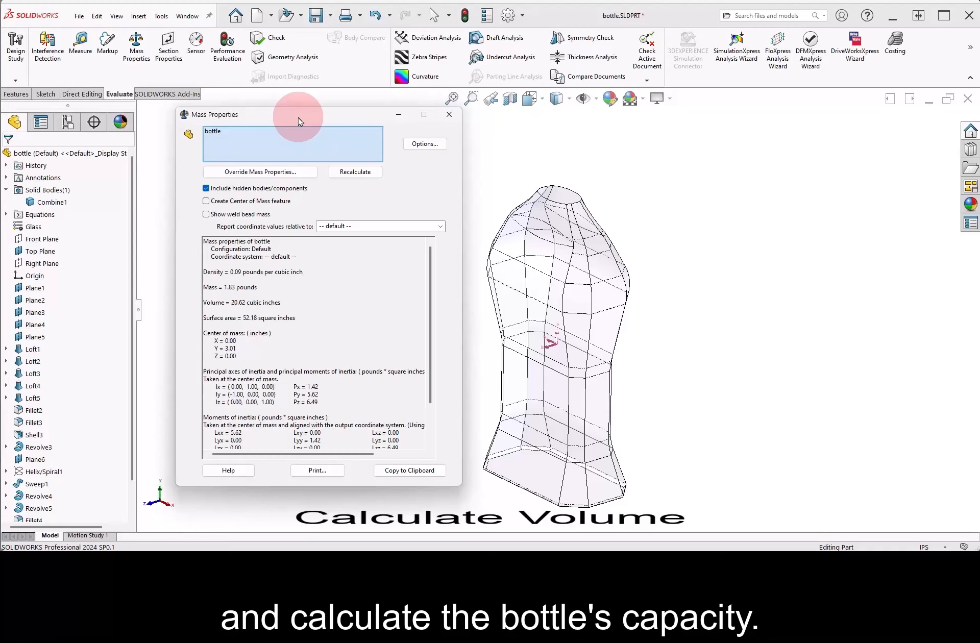
{"action": "left_click_drag", "start_coordinate": [289, 304], "coordinate": [231, 303]}
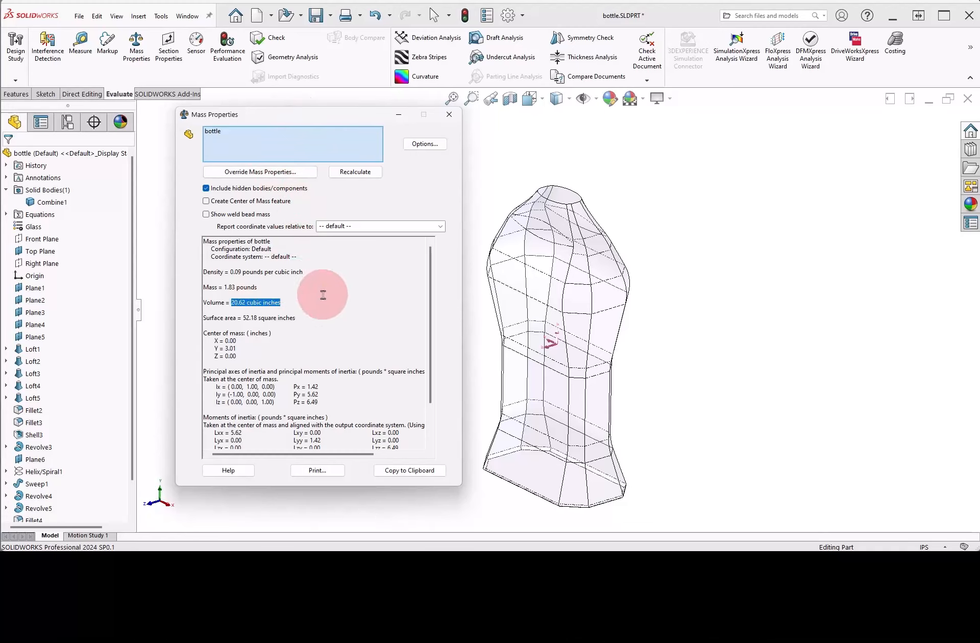
- Set the mass properties to custom units with milliliters per unit volume and check the inner body's volume
{"action": "left_click", "coordinate": [437, 147]}
{"action": "left_click_drag", "start_coordinate": [337, 1], "coordinate": [337, 145]}
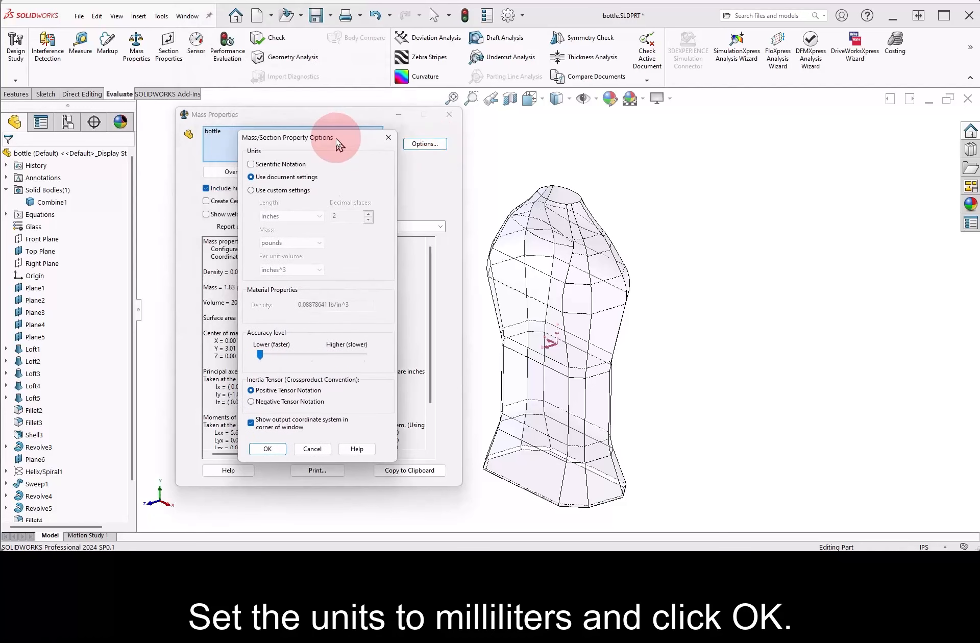
{"action": "left_click", "coordinate": [295, 193]}
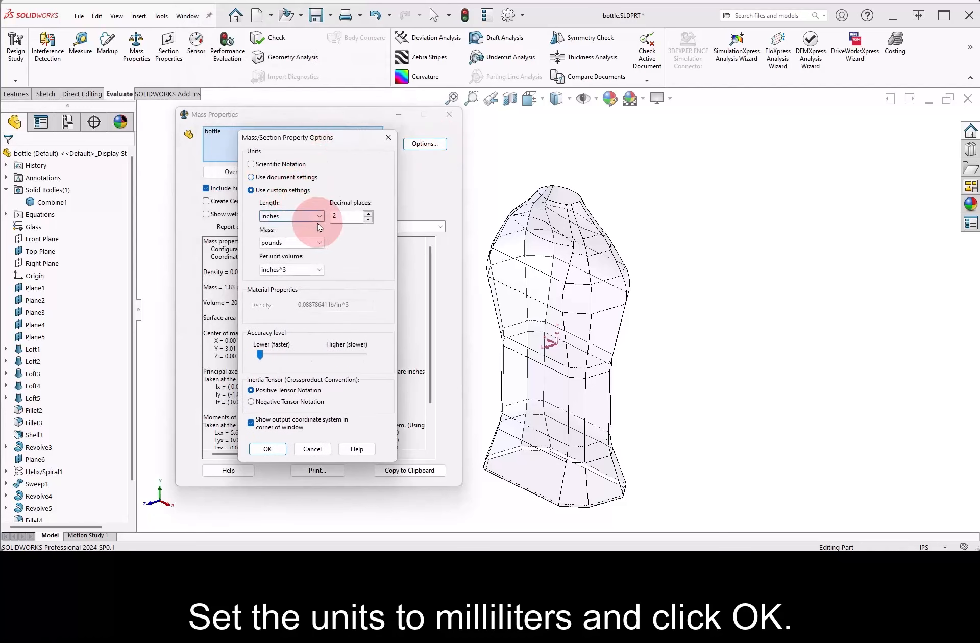
{"action": "left_click", "coordinate": [317, 271]}
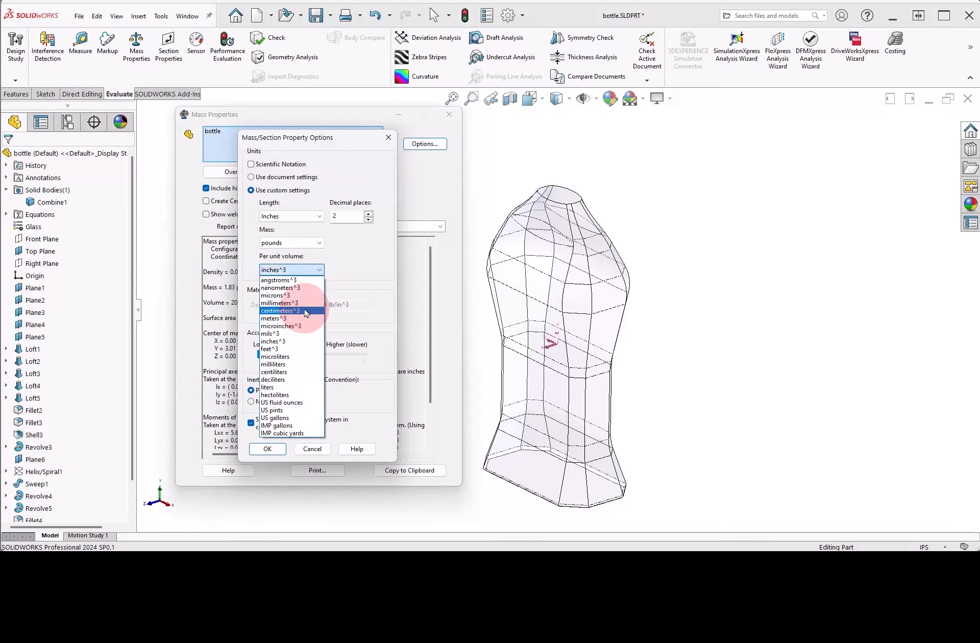
{"action": "left_click", "coordinate": [300, 365]}
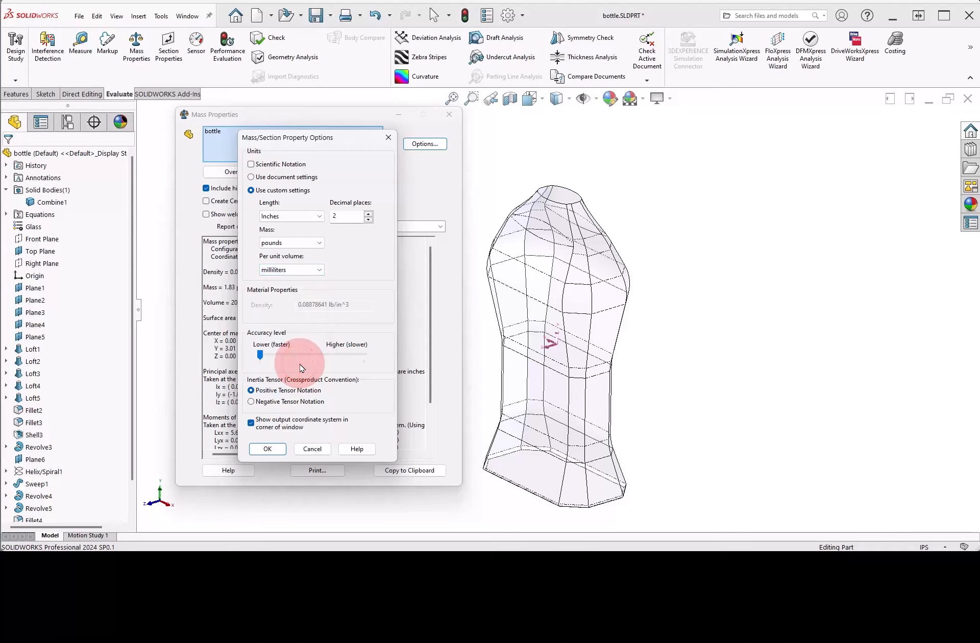
{"action": "left_click", "coordinate": [266, 449]}
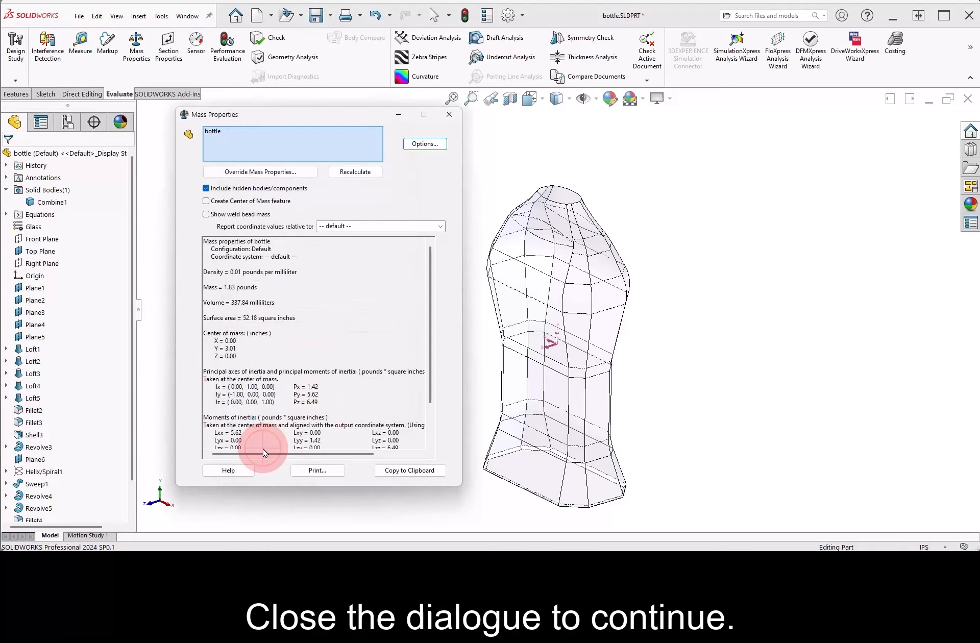
{"action": "left_click_drag", "start_coordinate": [280, 302], "coordinate": [231, 304]}
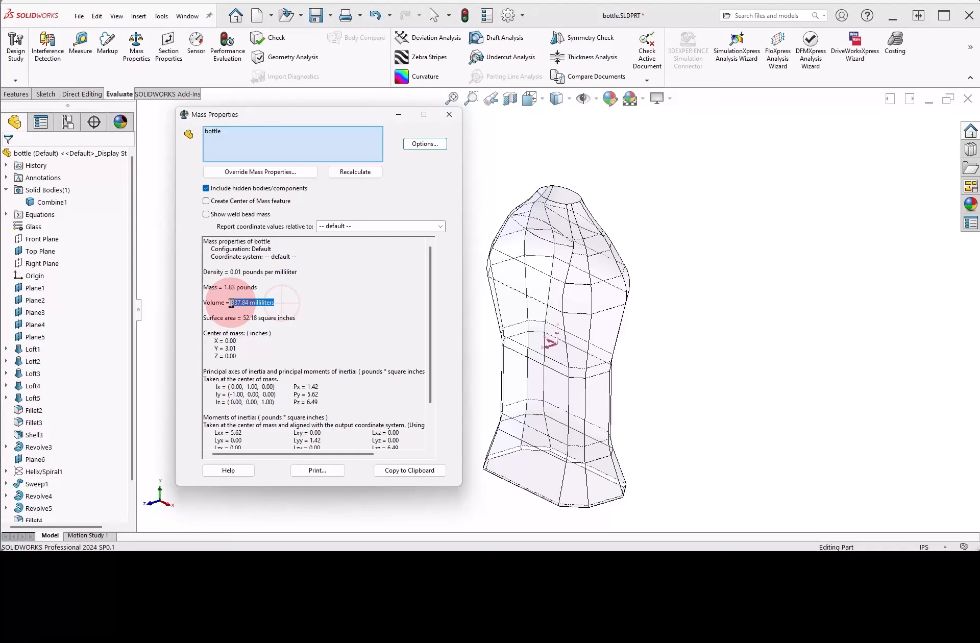
{"action": "left_click", "coordinate": [332, 300]}
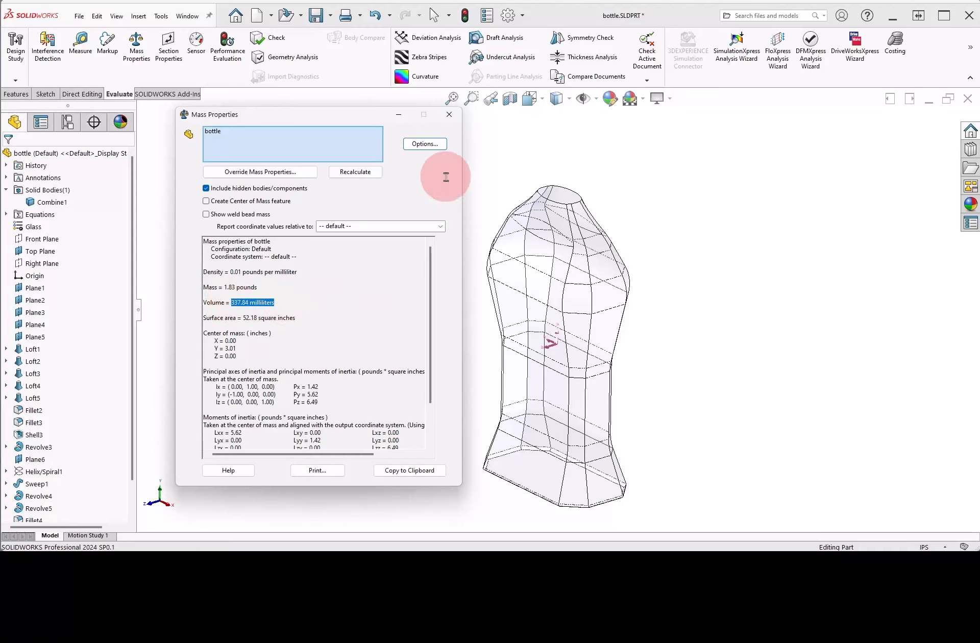
{"action": "left_click", "coordinate": [450, 115]}
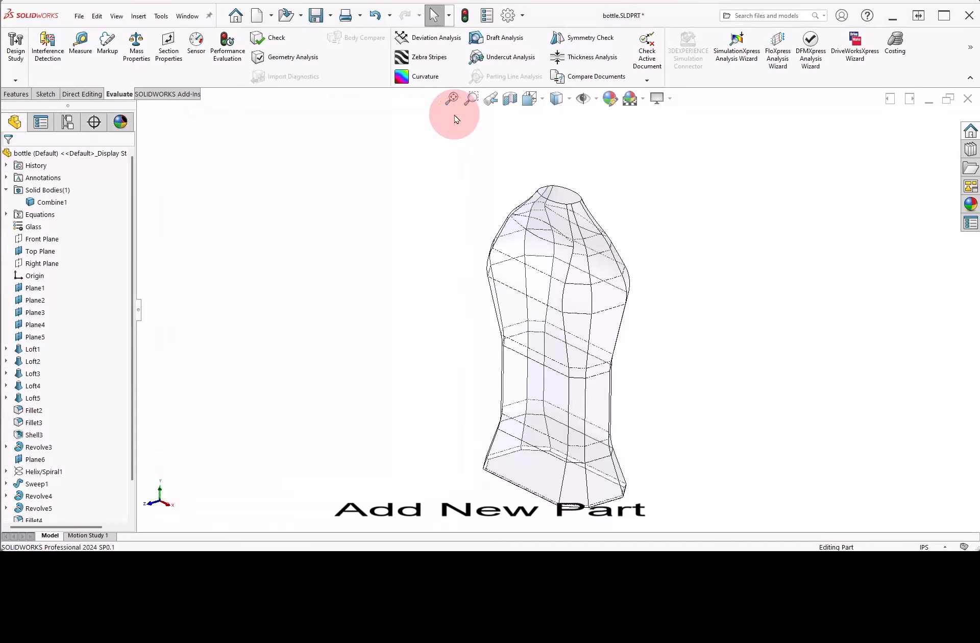
- Create a new part and sketch a center rectangle about 5.02 in wide and 5.2 in high from the origin on the Top Plane
{"action": "left_click", "coordinate": [257, 15]}
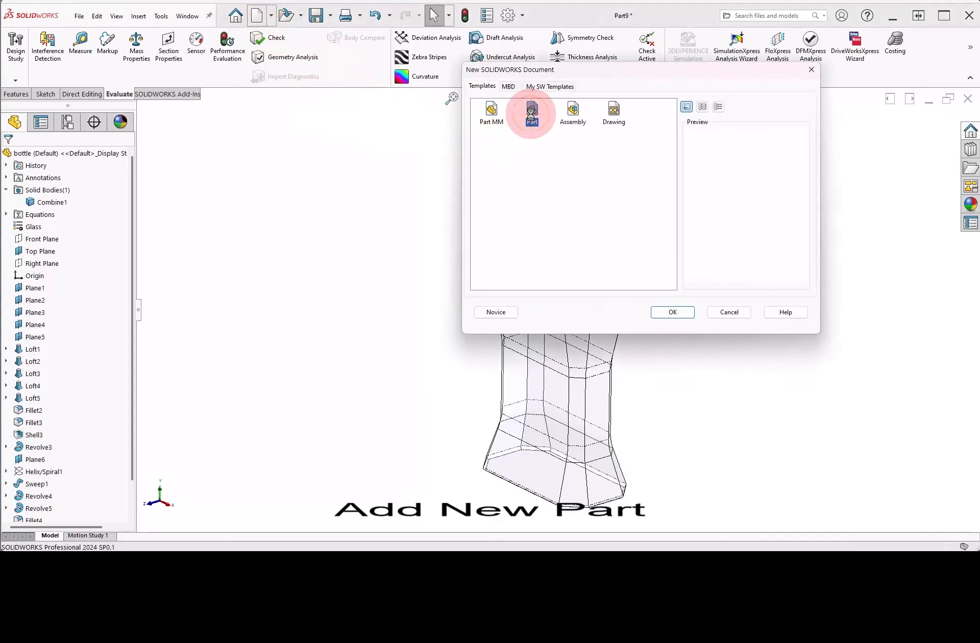
{"action": "double_click", "coordinate": [531, 113]}
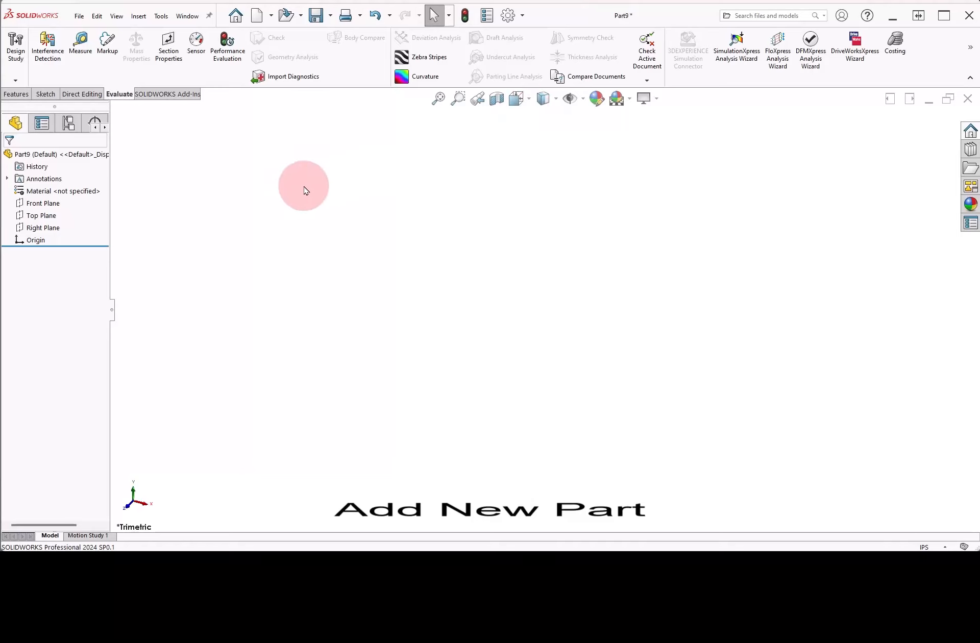
{"action": "left_click", "coordinate": [43, 220]}
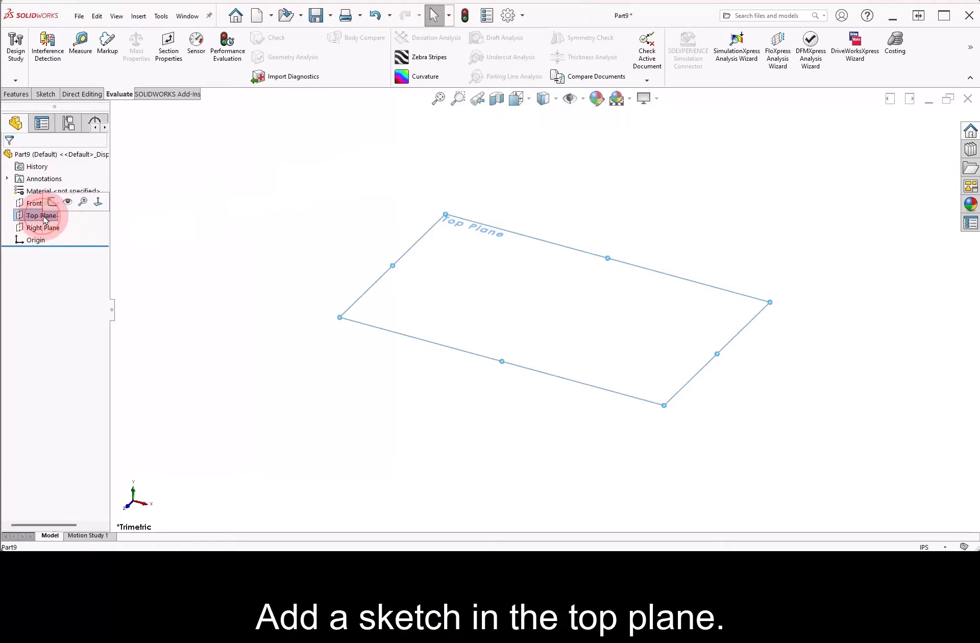
{"action": "left_click", "coordinate": [61, 201]}
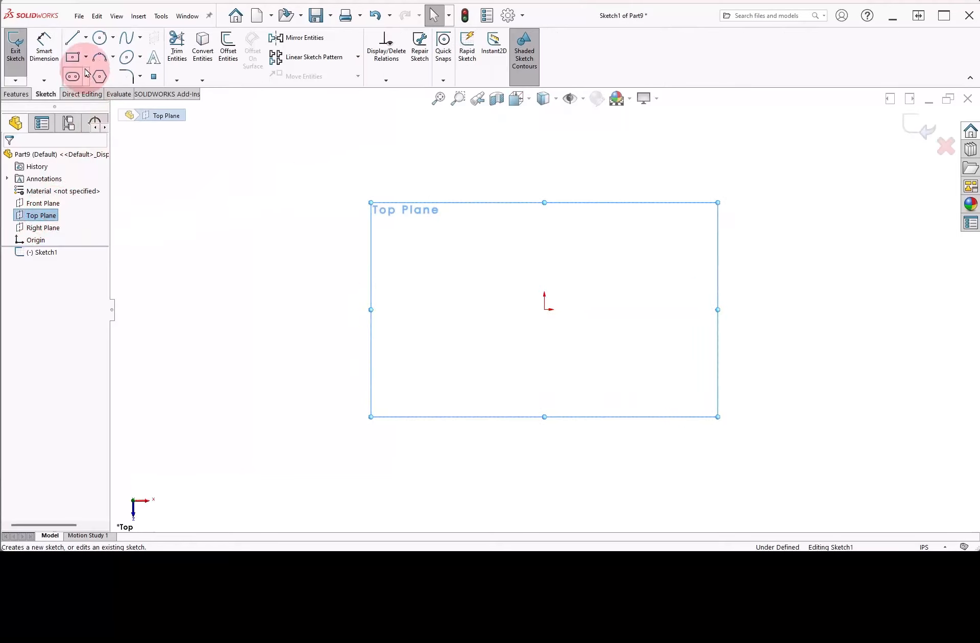
{"action": "left_click", "coordinate": [72, 57]}
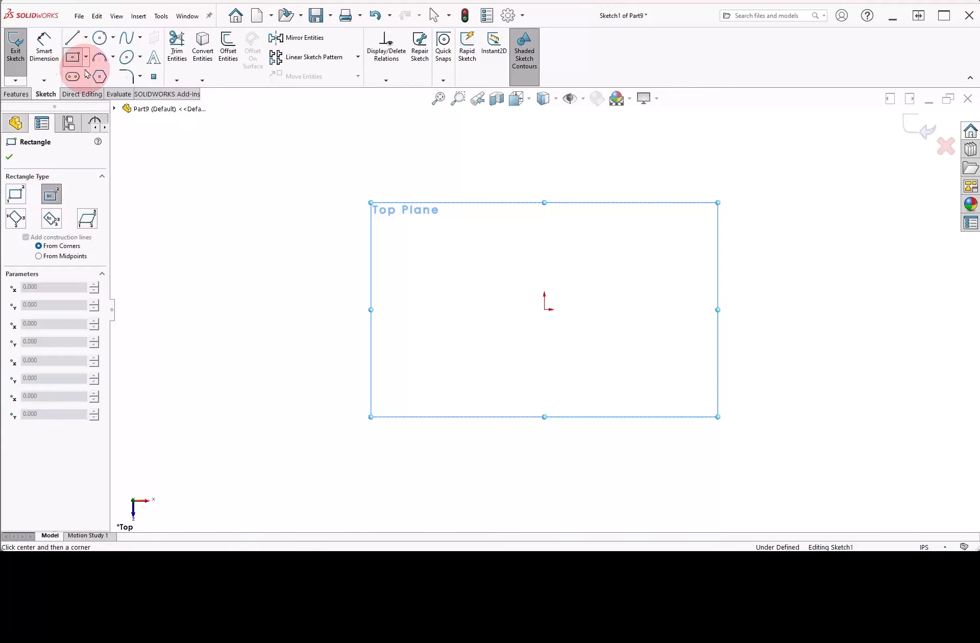
{"action": "mouse_move", "coordinate": [545, 310]}
{"action": "left_mouse_down"}
{"action": "mouse_move", "coordinate": [643, 225]}
{"action": "mouse_move", "coordinate": [668, 181]}
{"action": "left_mouse_up"}
{"action": "right_click", "coordinate": [711, 232]}
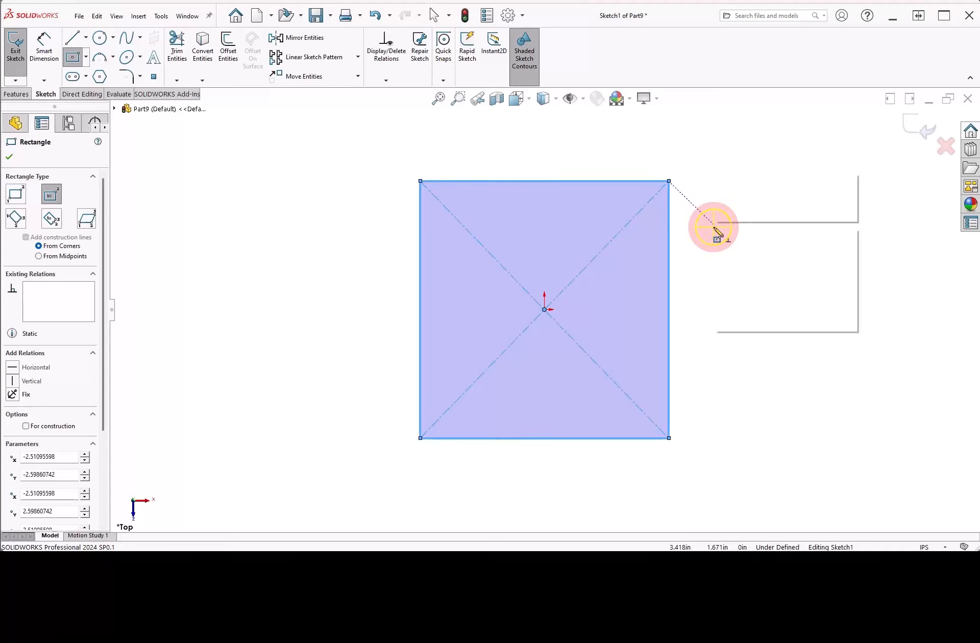
{"action": "left_click", "coordinate": [730, 234]}
- Add an Equal relation between the rectangle's vertical and horizontal sides
{"action": "left_click", "coordinate": [669, 230]}
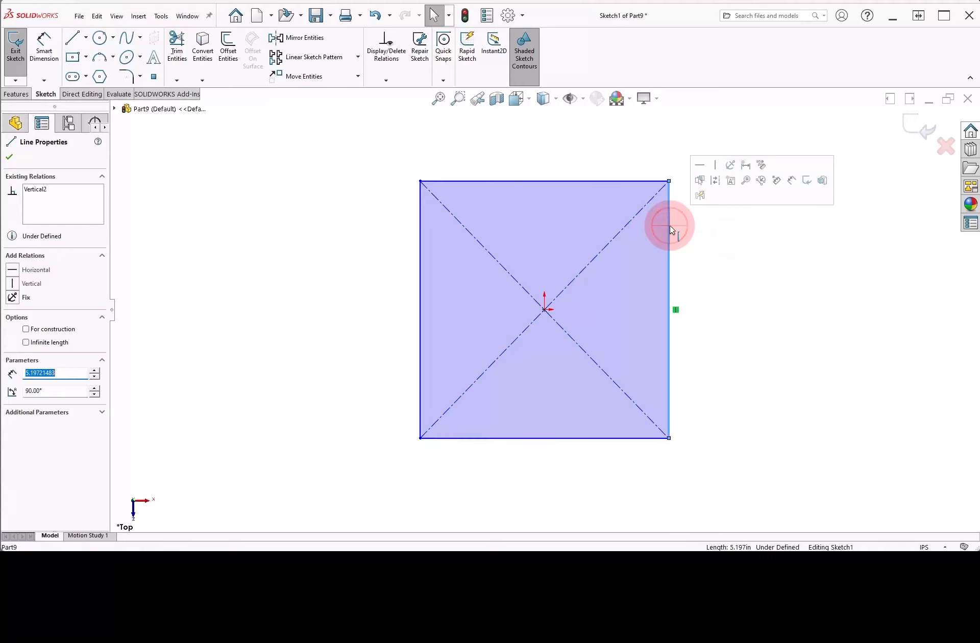
{"action": "left_click", "coordinate": [639, 182], "text": "ctrl"}
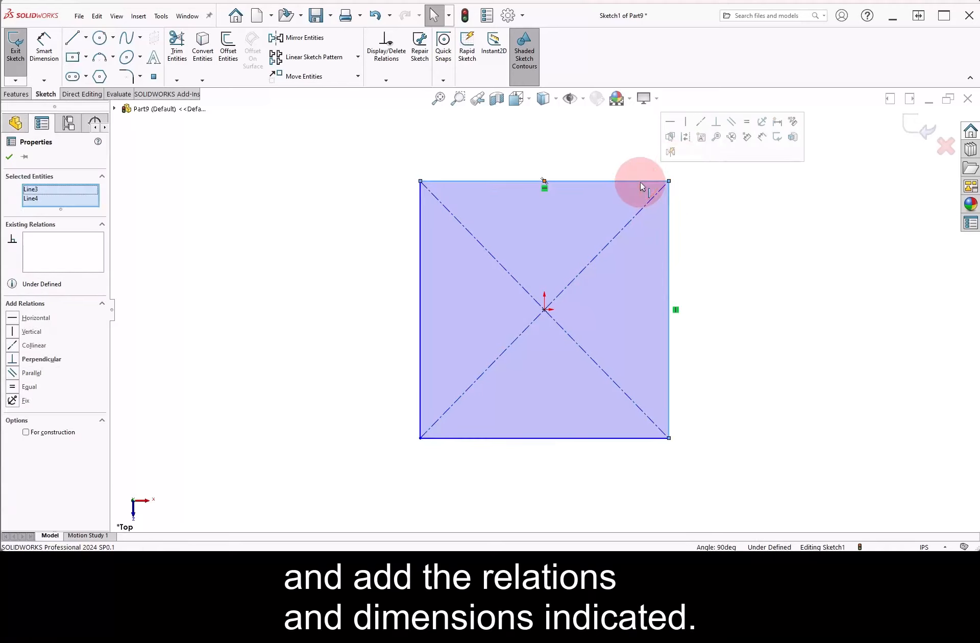
{"action": "left_click", "coordinate": [747, 122]}
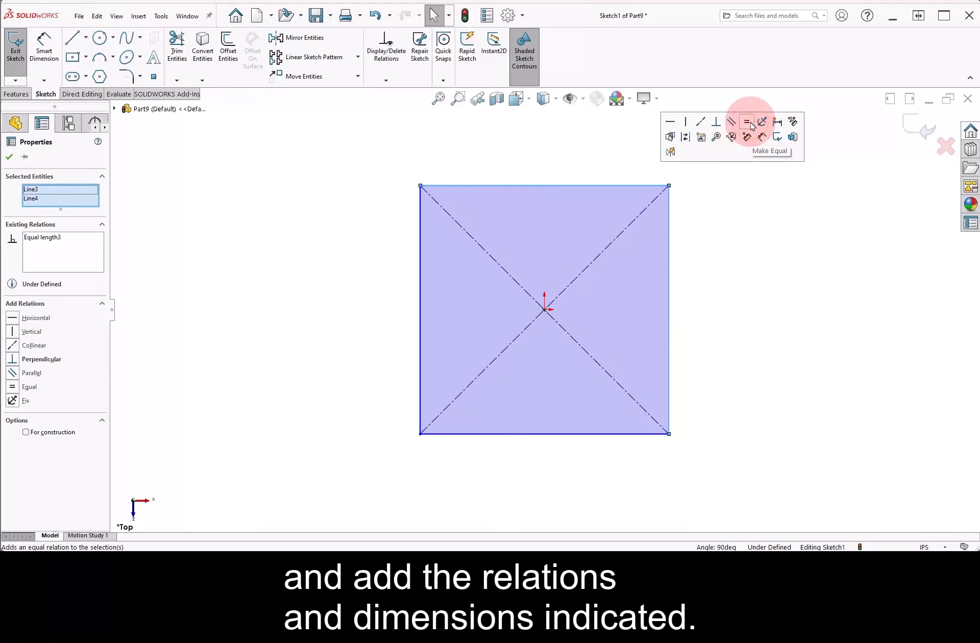
- Dimension the square's vertical side and set its length to 2.5 in
{"action": "right_click_drag", "start_coordinate": [735, 291], "coordinate": [743, 254]}
{"action": "left_click", "coordinate": [670, 300]}
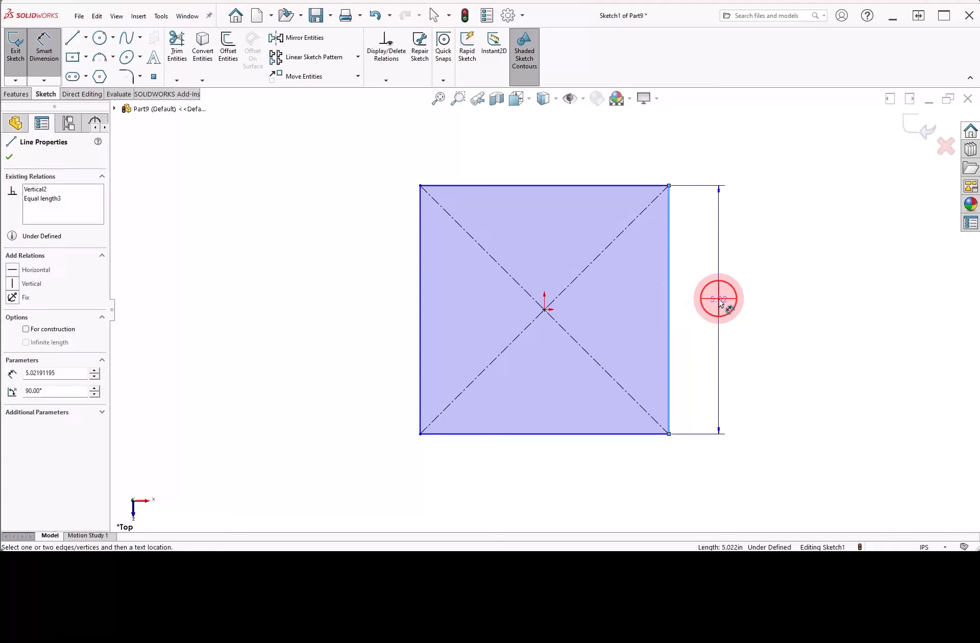
{"action": "left_click", "coordinate": [719, 302]}
{"action": "type", "text": "2.5"}
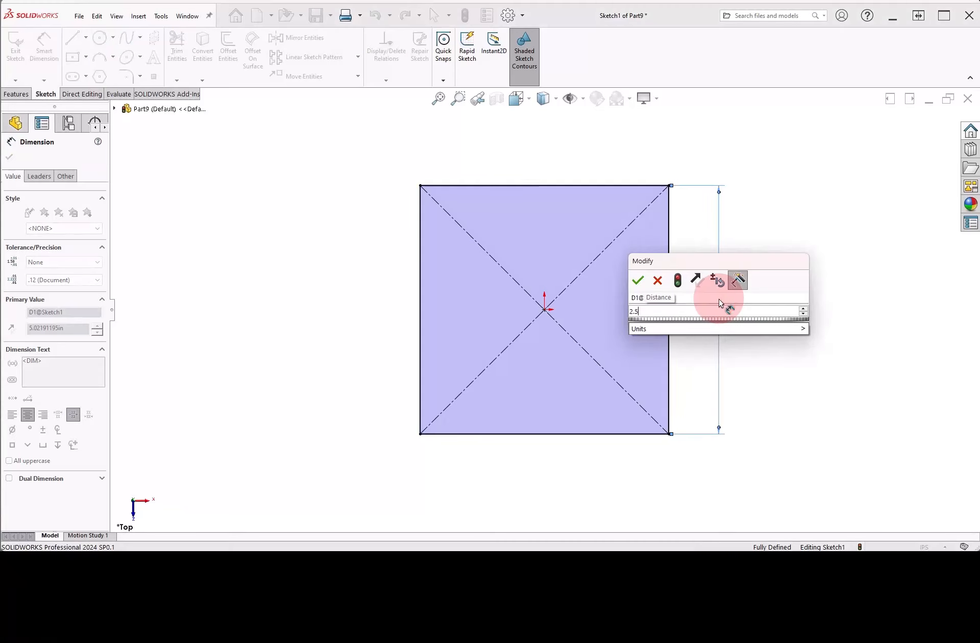
{"action": "key", "text": "Return"}
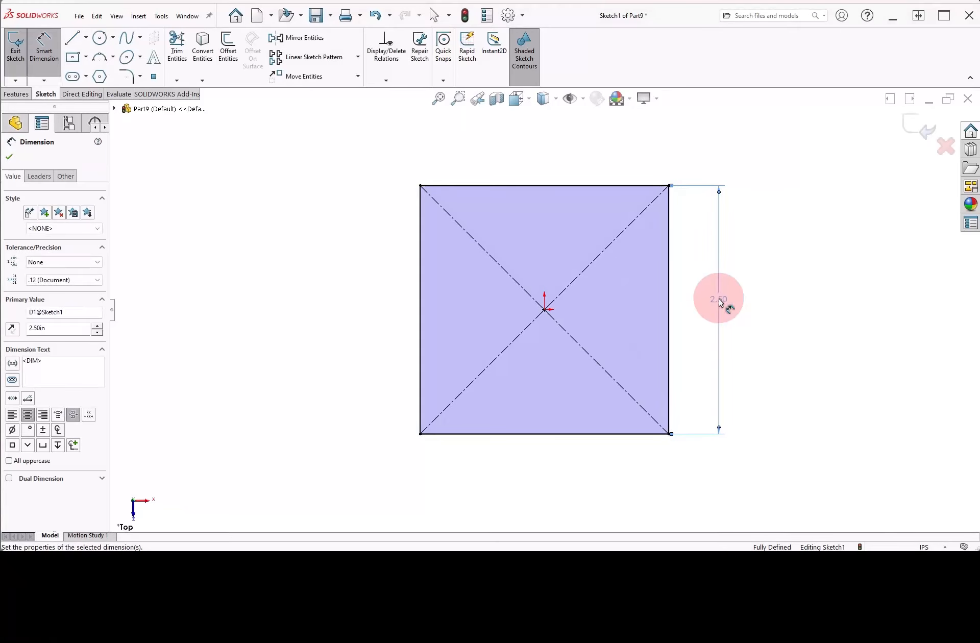
- Start a boss extrusion of the square sketch with a Blind end condition and a depth of 3.25 in
{"action": "left_click", "coordinate": [7, 97]}
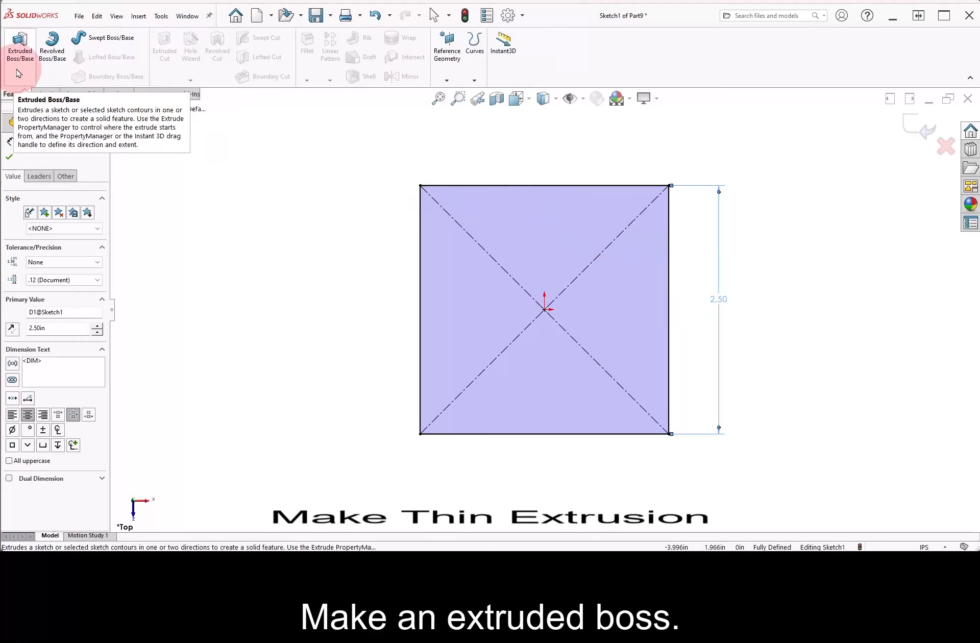
{"action": "left_click", "coordinate": [19, 71]}
{"action": "left_click", "coordinate": [56, 266]}
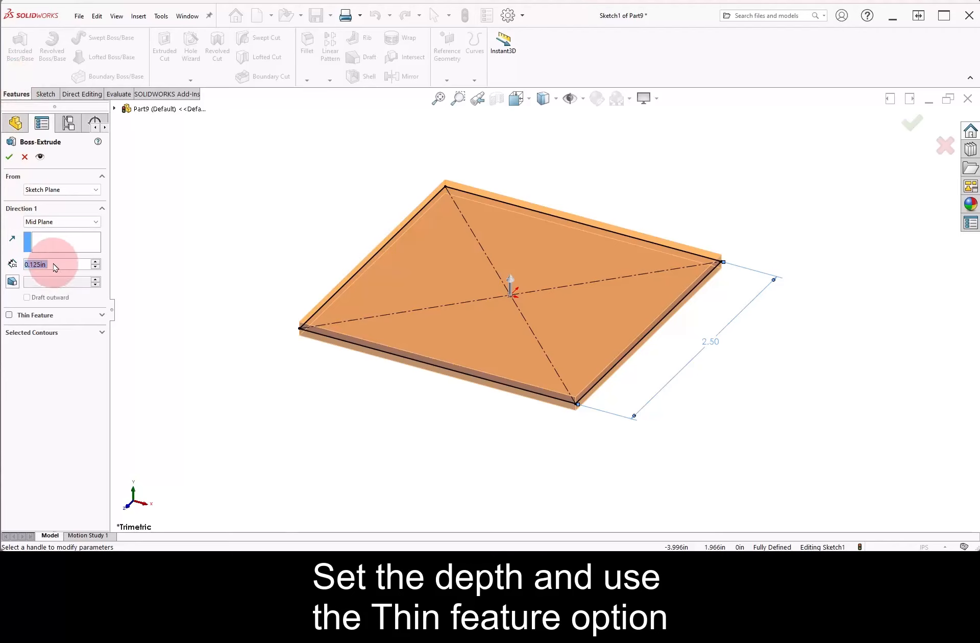
{"action": "type", "text": "3.25"}
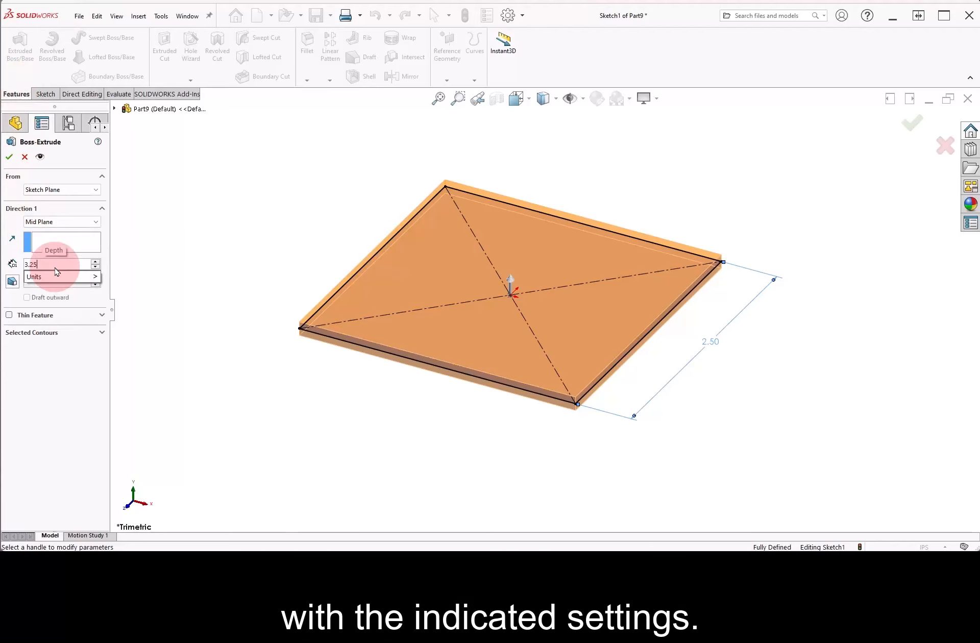
{"action": "key", "text": "Return"}
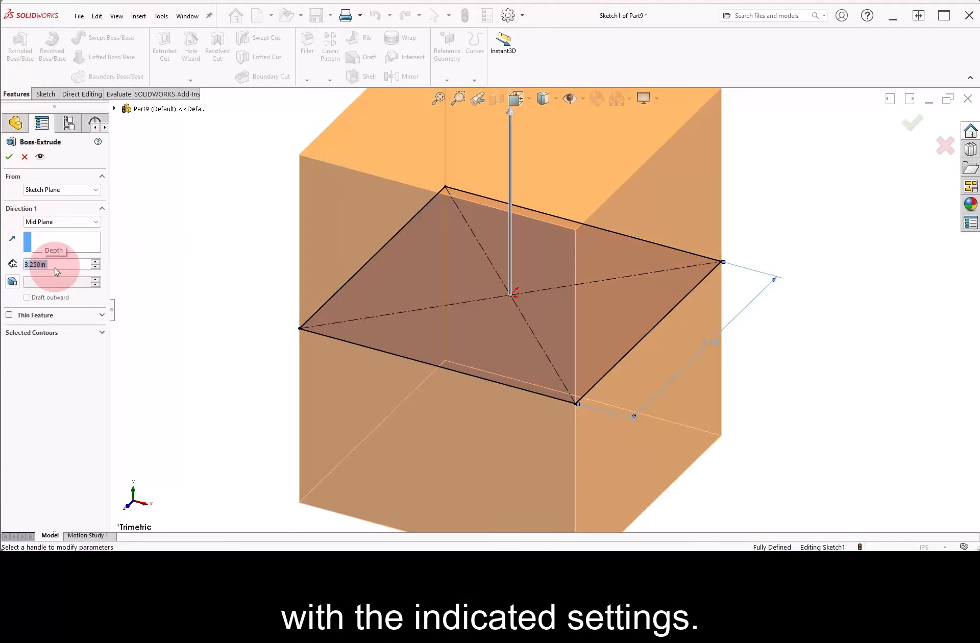
{"action": "left_click", "coordinate": [76, 222]}
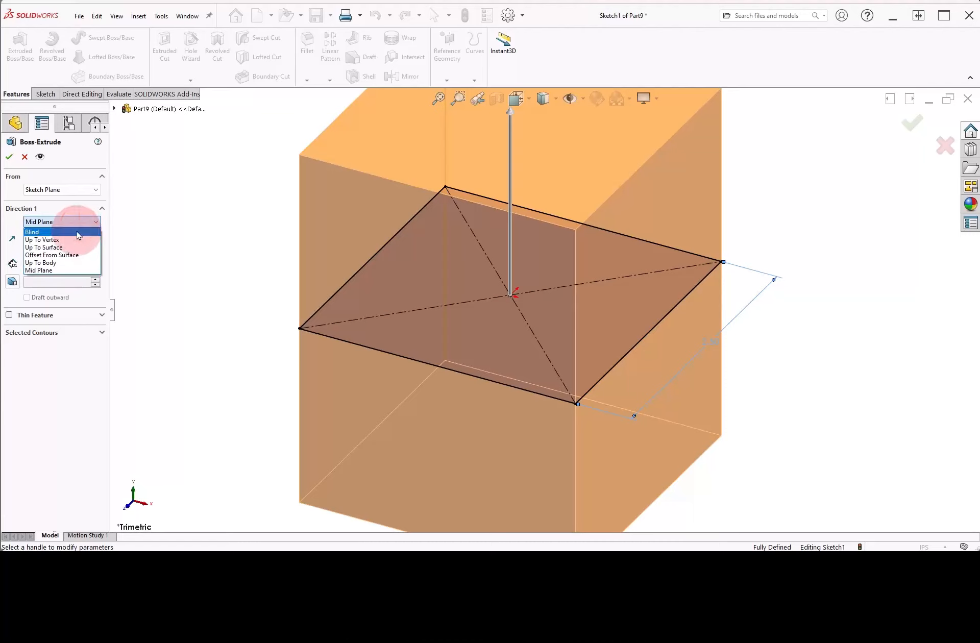
{"action": "left_click", "coordinate": [78, 231]}
{"action": "left_click", "coordinate": [439, 98]}
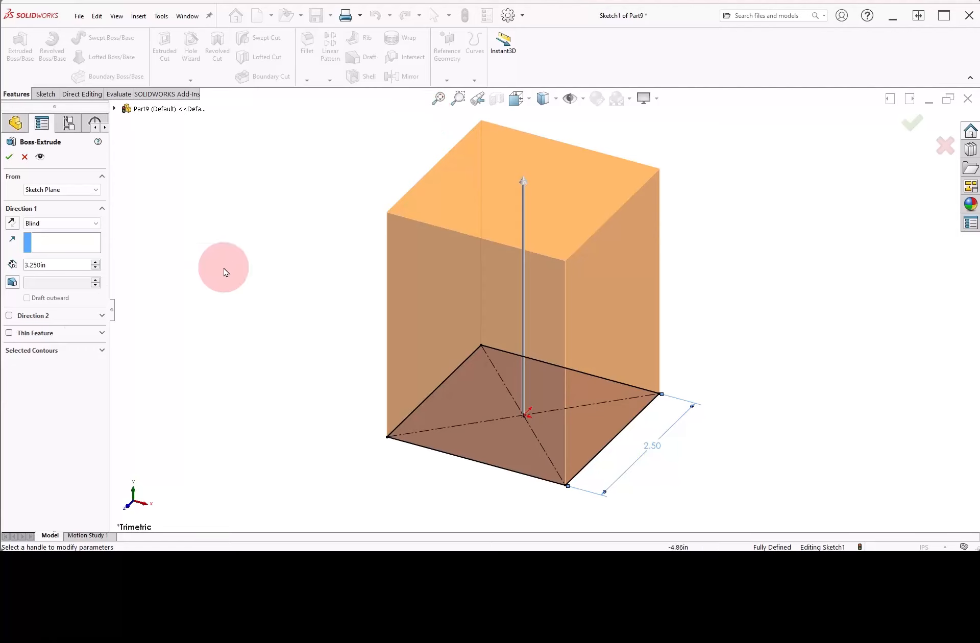
- Make the extrusion a one-direction thin feature with 0.25 in walls offset inward, and finish it
{"action": "left_click", "coordinate": [10, 333]}
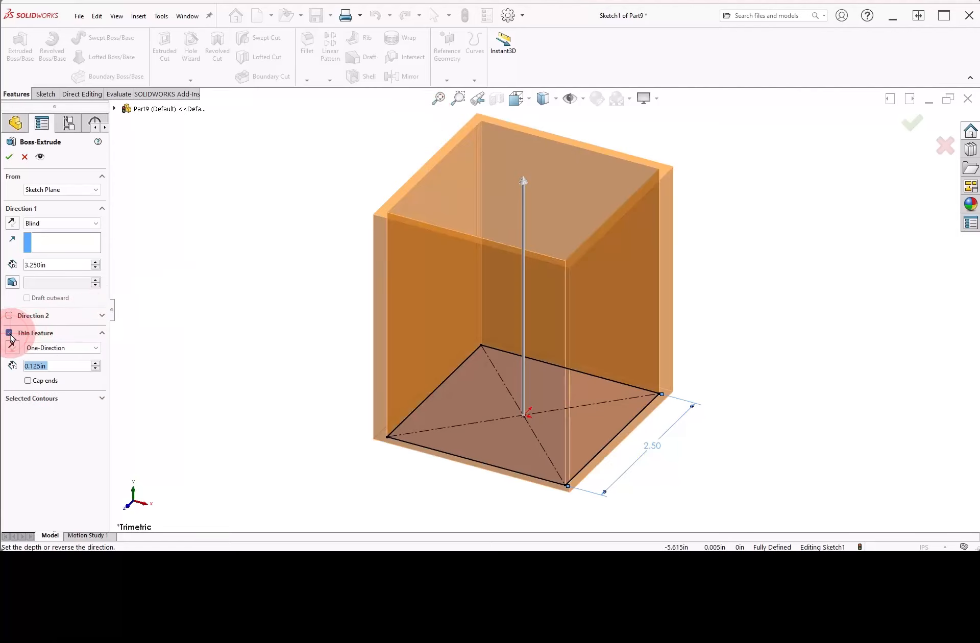
{"action": "left_click", "coordinate": [95, 364]}
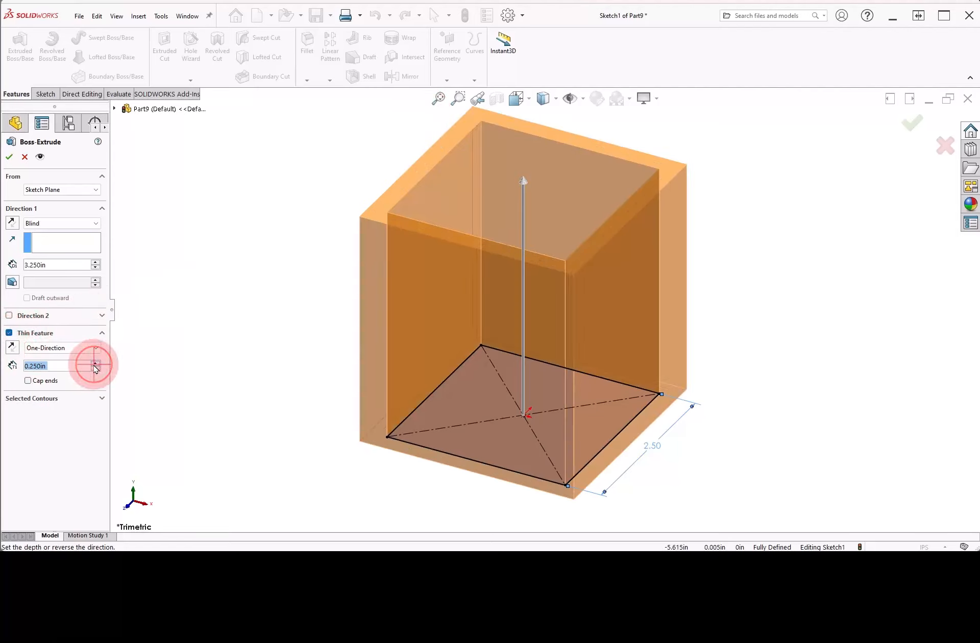
{"action": "left_click", "coordinate": [13, 349]}
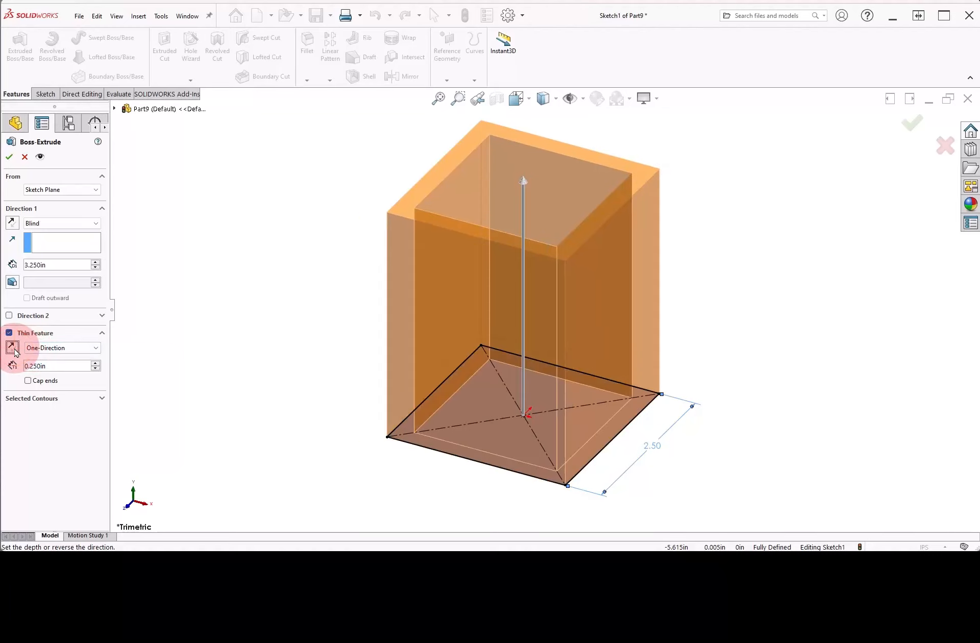
{"action": "left_click", "coordinate": [9, 157]}
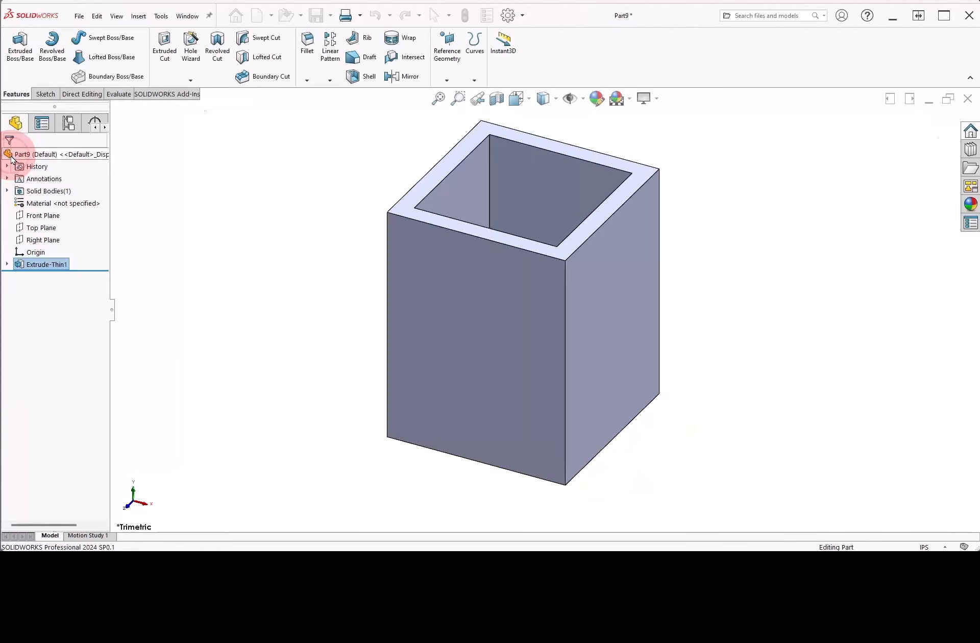
- Start a sketch on the Top Plane and draw a circle of about 0.85 in radius centered on the origin
{"action": "left_click", "coordinate": [32, 229]}
{"action": "left_click", "coordinate": [40, 219]}
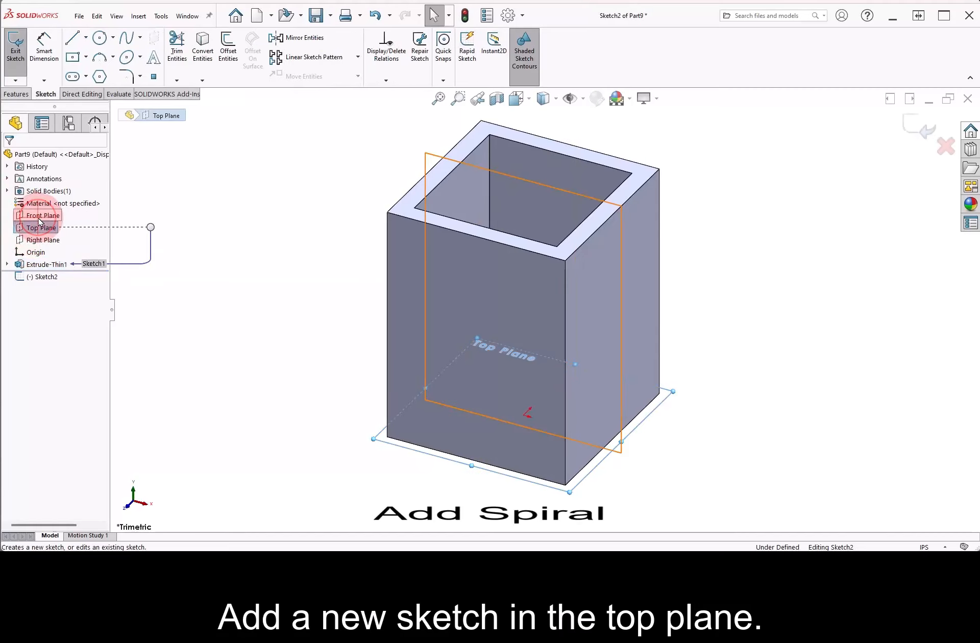
{"action": "left_click", "coordinate": [526, 101]}
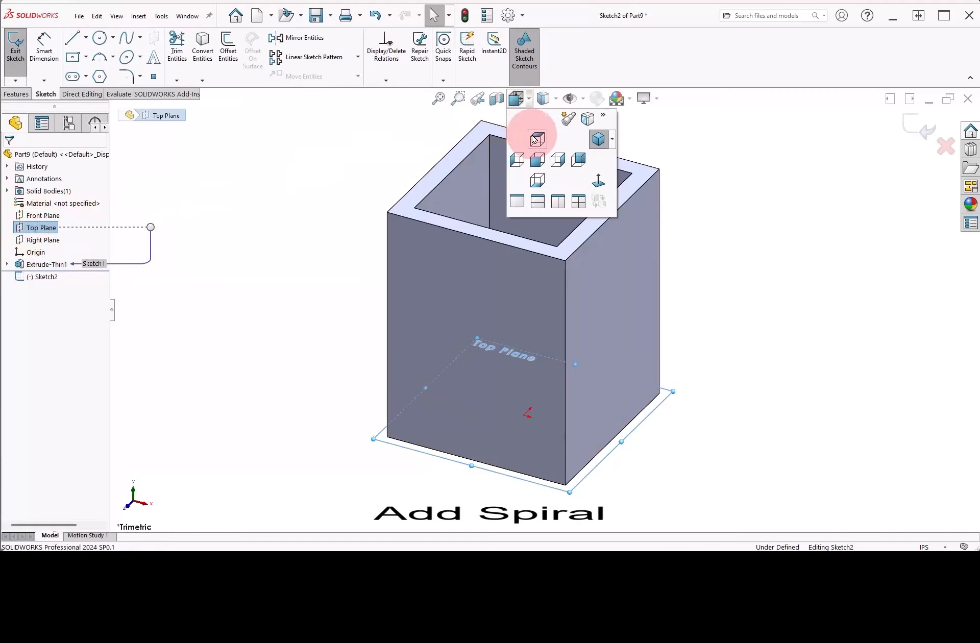
{"action": "left_click", "coordinate": [536, 136]}
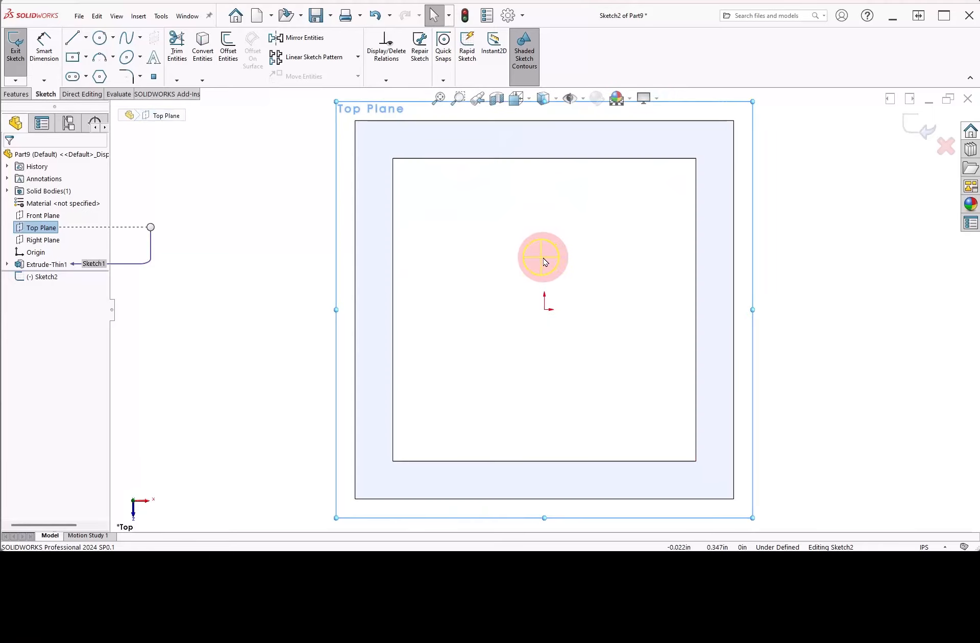
{"action": "right_click_drag", "start_coordinate": [545, 262], "coordinate": [585, 266]}
{"action": "left_click_drag", "start_coordinate": [544, 310], "coordinate": [659, 253]}
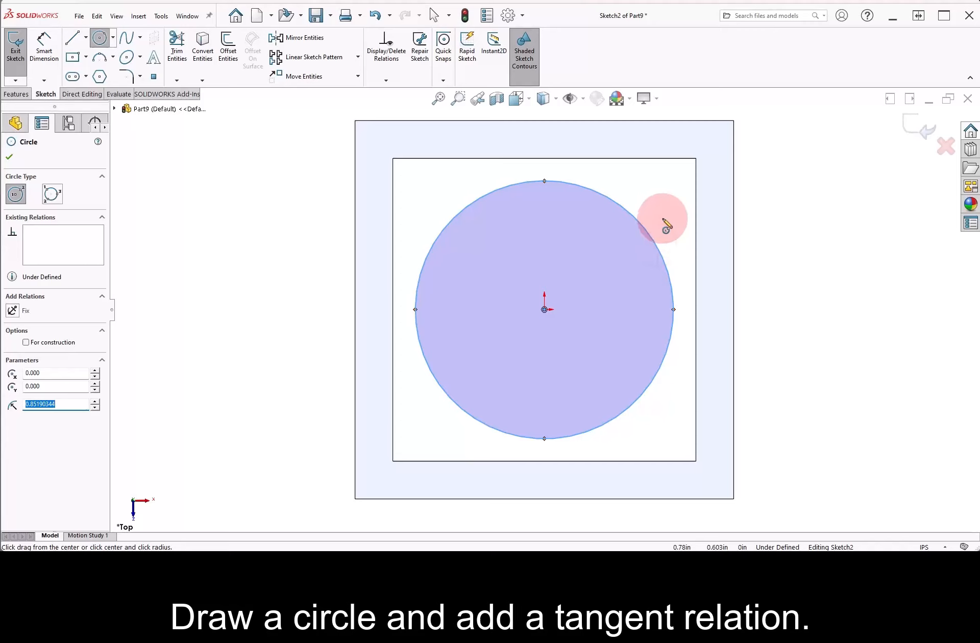
{"action": "right_click", "coordinate": [665, 224]}
{"action": "left_click", "coordinate": [669, 225]}
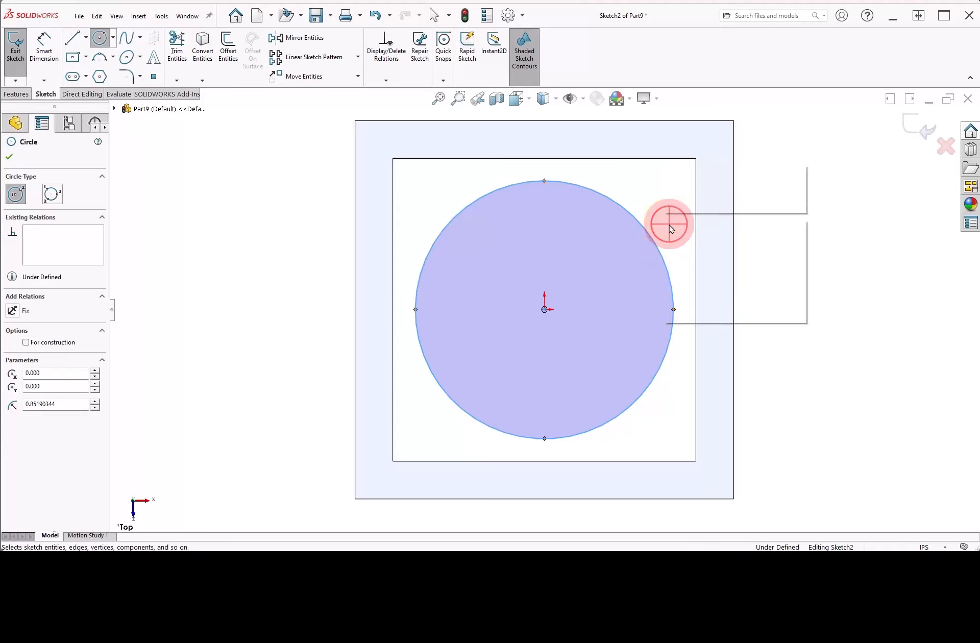
- Add a Tangent relation between the circle and an inner wall edge of the square tube
{"action": "left_click", "coordinate": [658, 250]}
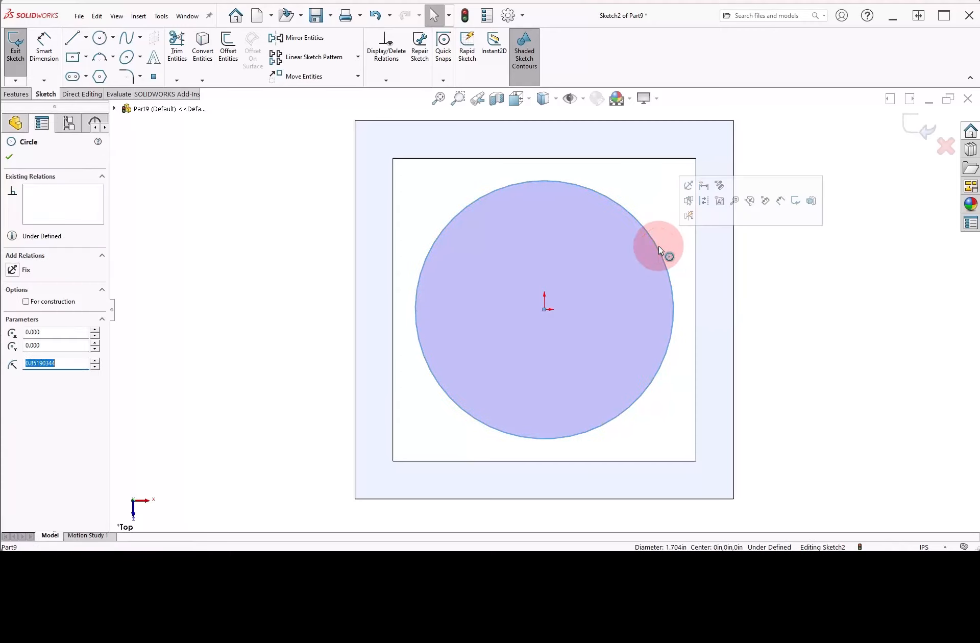
{"action": "left_click", "coordinate": [695, 247], "text": "ctrl"}
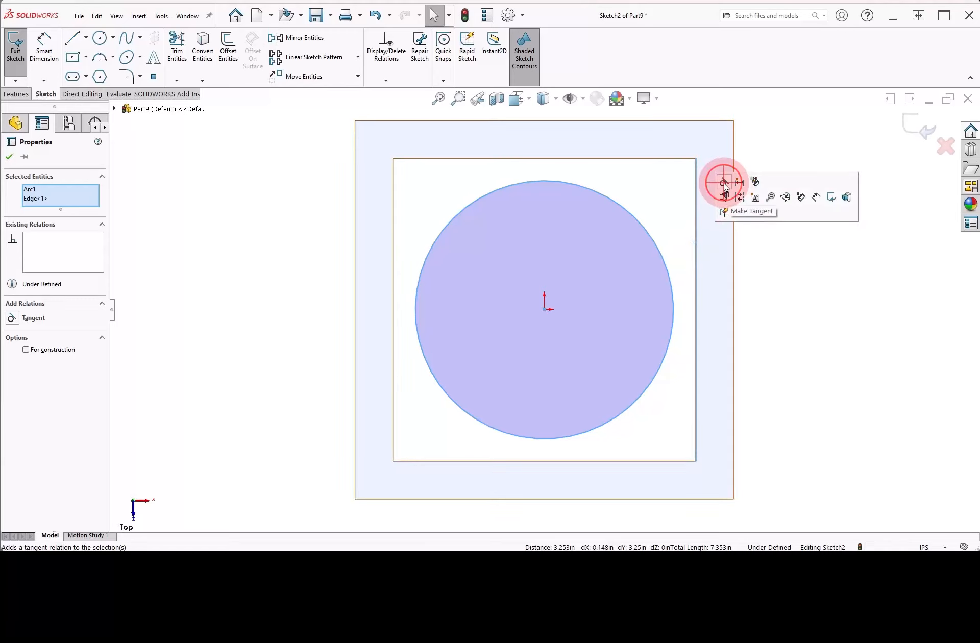
{"action": "left_click", "coordinate": [723, 184]}
{"action": "left_click", "coordinate": [686, 197]}
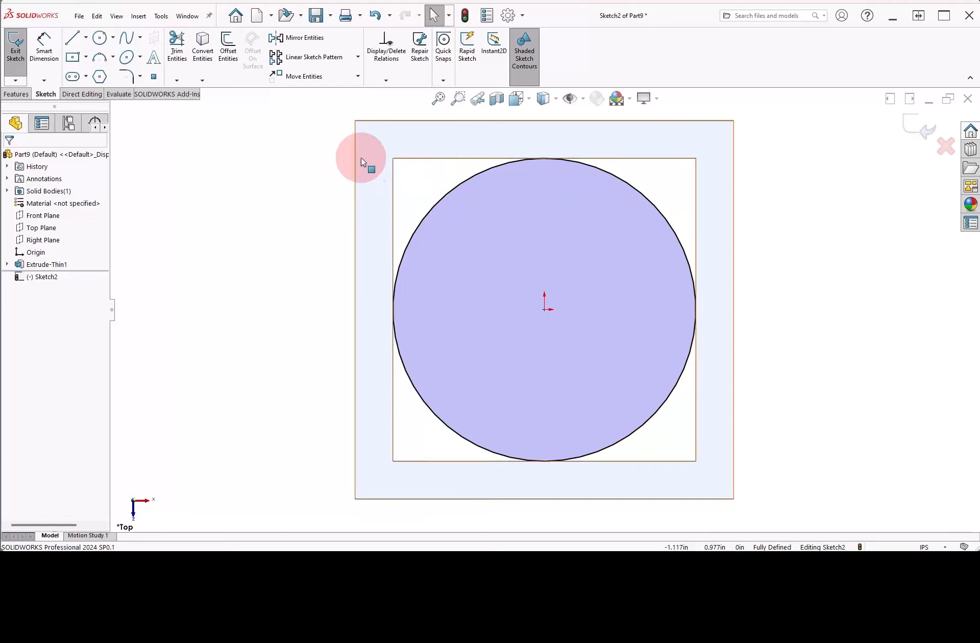
- Create a helix from the circle, defined by Pitch and Revolution, with 0.5 in pitch, 6 revolutions and a 90° start angle
{"action": "left_click", "coordinate": [16, 94]}
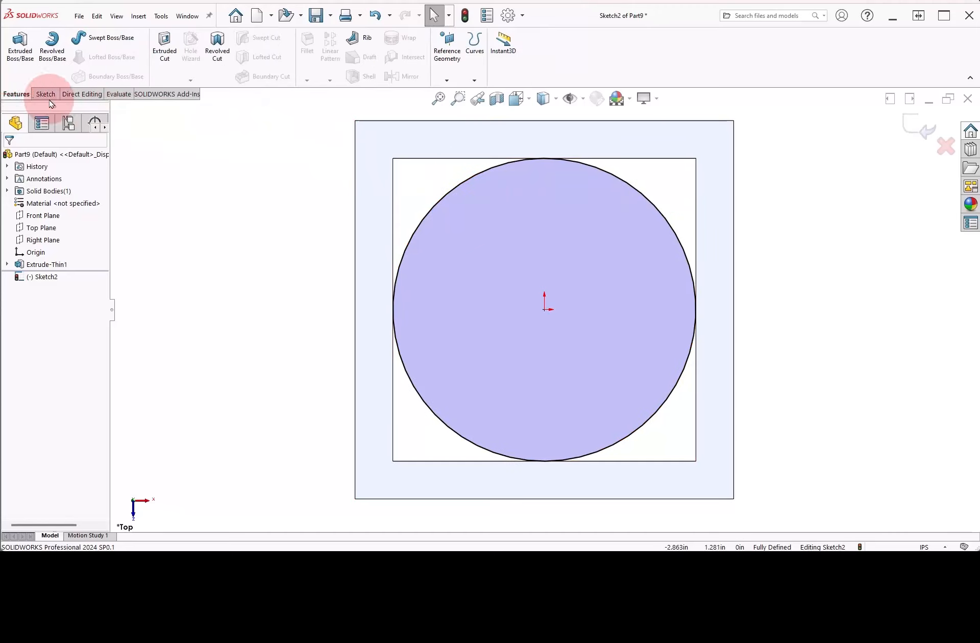
{"action": "left_click", "coordinate": [475, 82]}
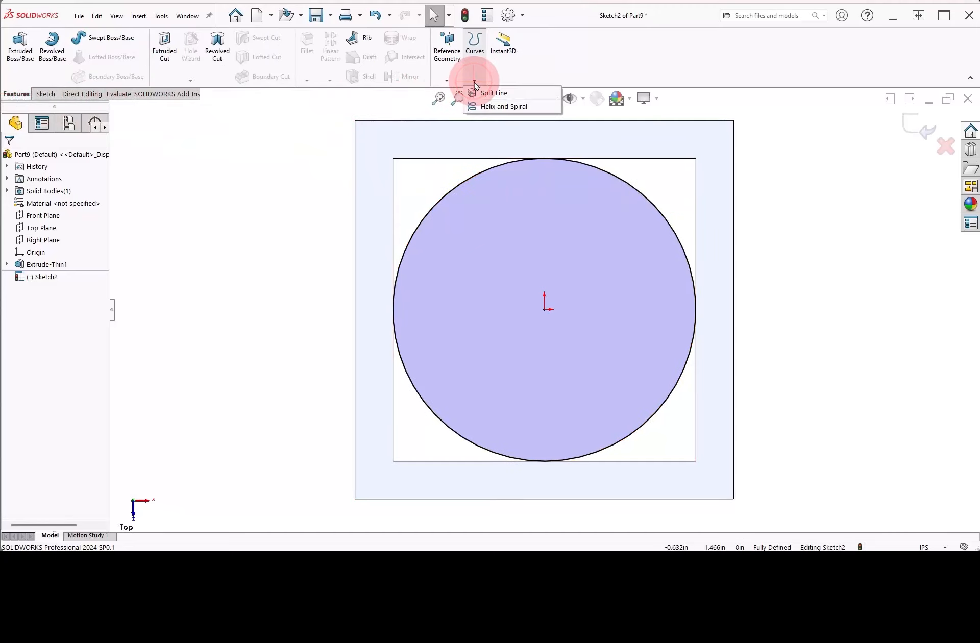
{"action": "left_click", "coordinate": [493, 106]}
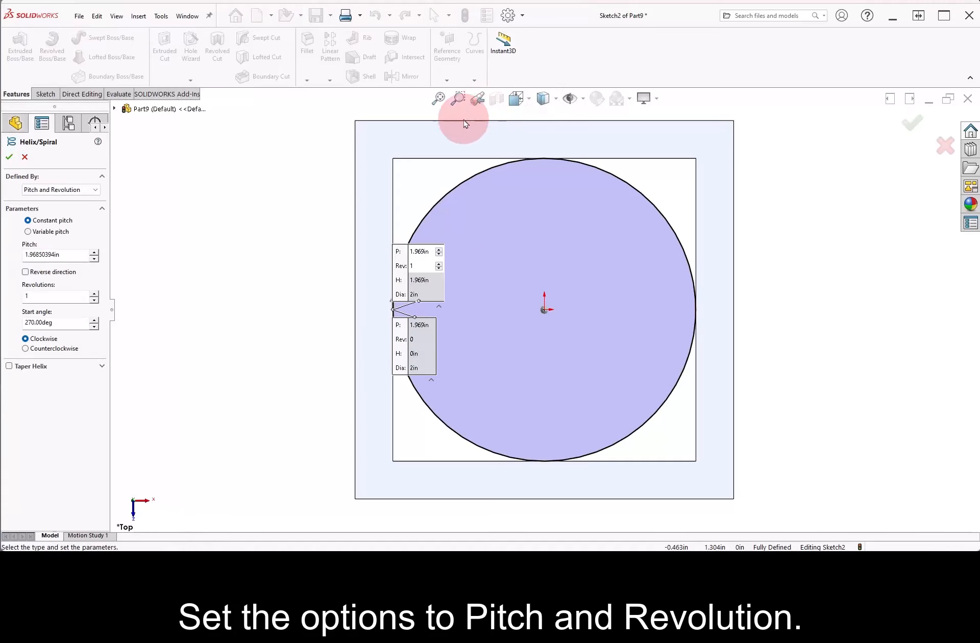
{"action": "right_click_drag", "start_coordinate": [281, 309], "coordinate": [301, 280]}
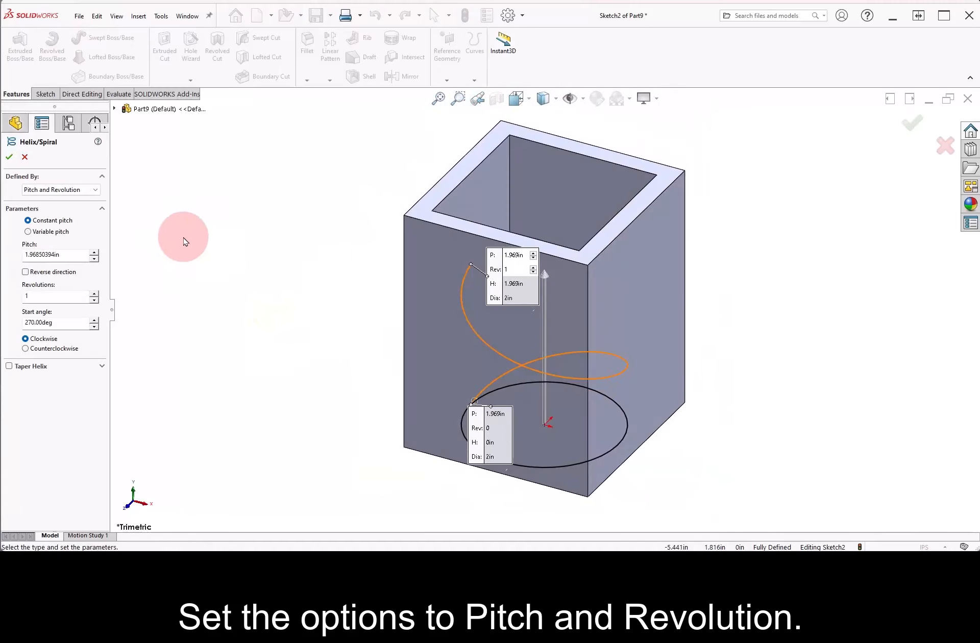
{"action": "left_click", "coordinate": [95, 190]}
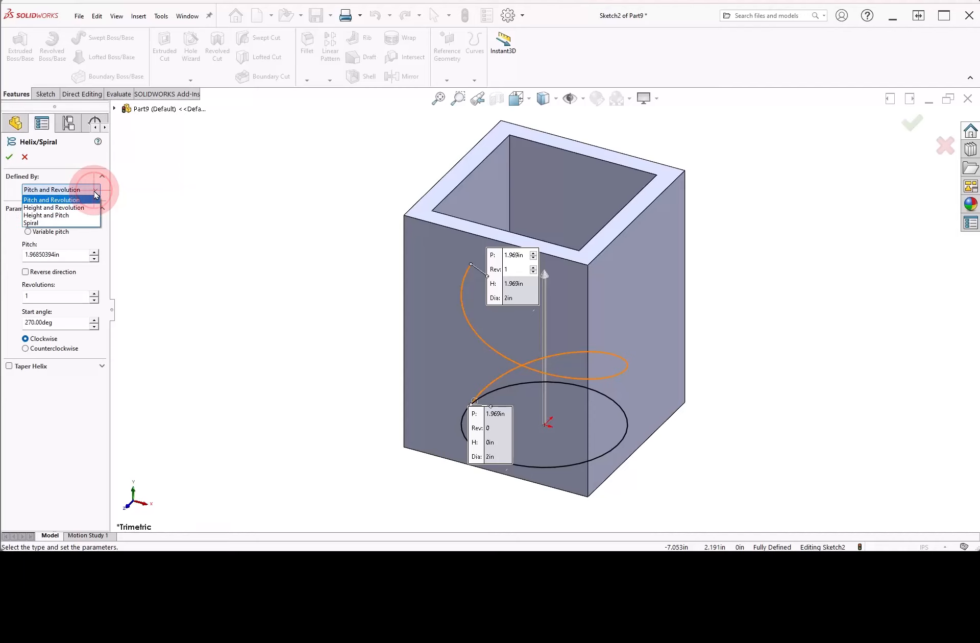
{"action": "left_click", "coordinate": [96, 191]}
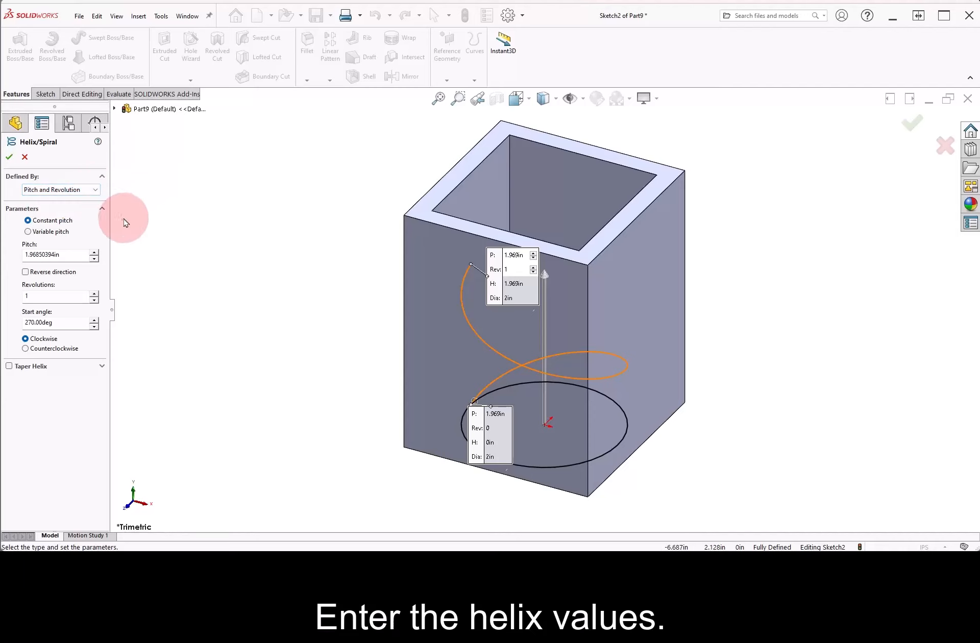
{"action": "double_click", "coordinate": [67, 254]}
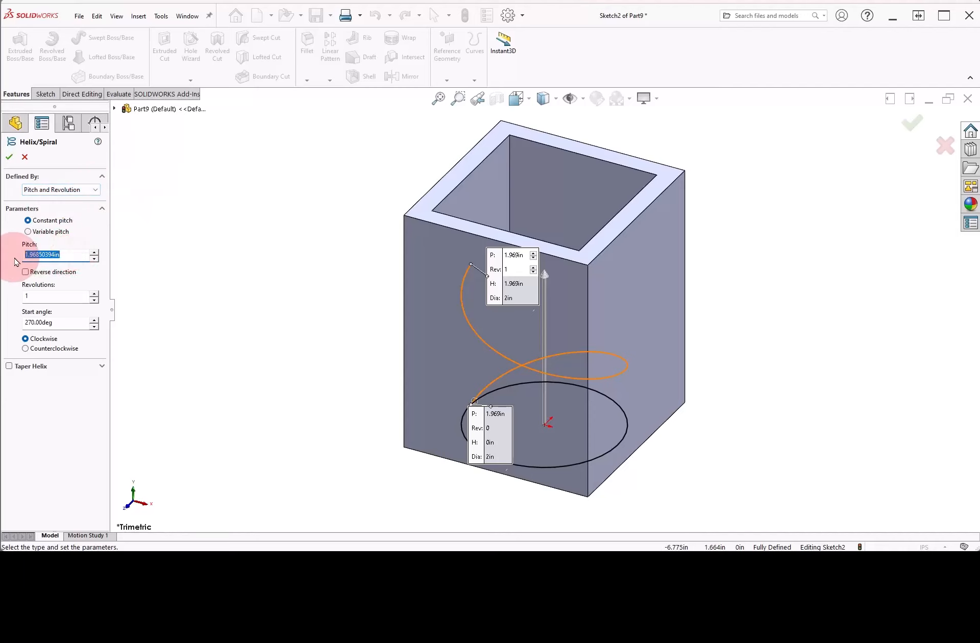
{"action": "type", "text": ".5"}
{"action": "left_click", "coordinate": [51, 296]}
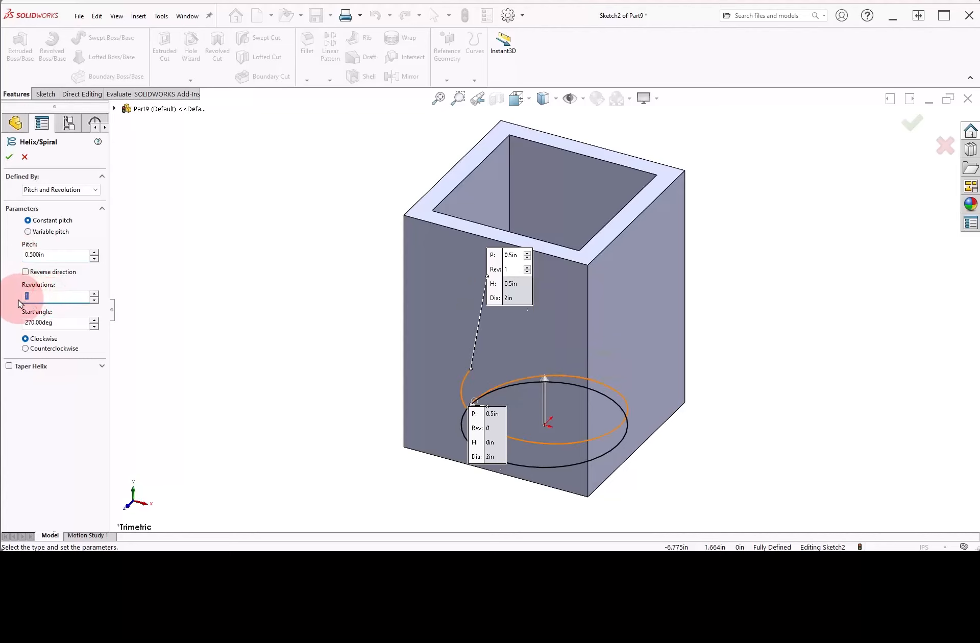
{"action": "left_click", "coordinate": [63, 322]}
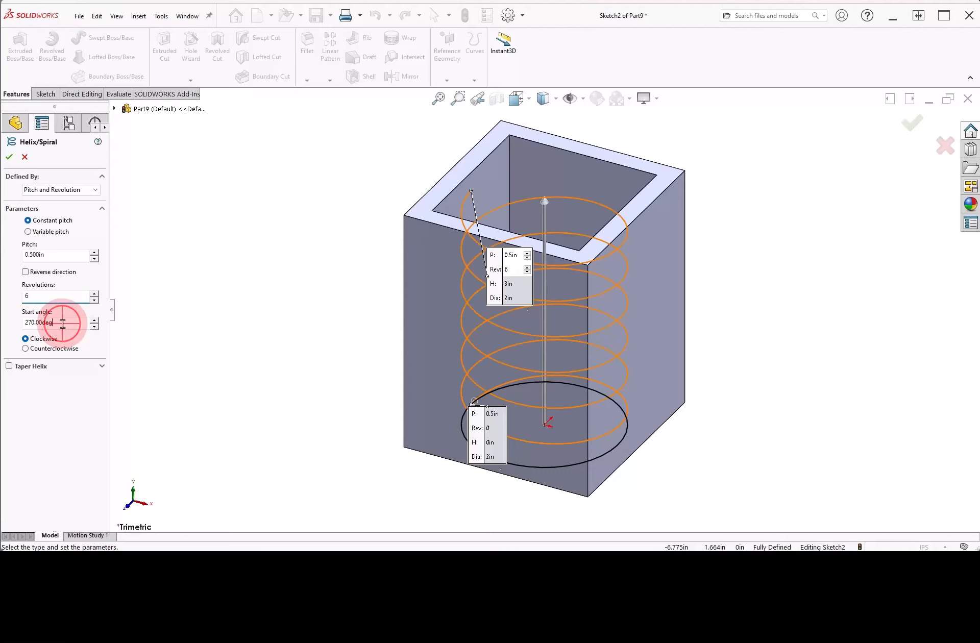
{"action": "left_click_drag", "start_coordinate": [71, 324], "coordinate": [21, 332]}
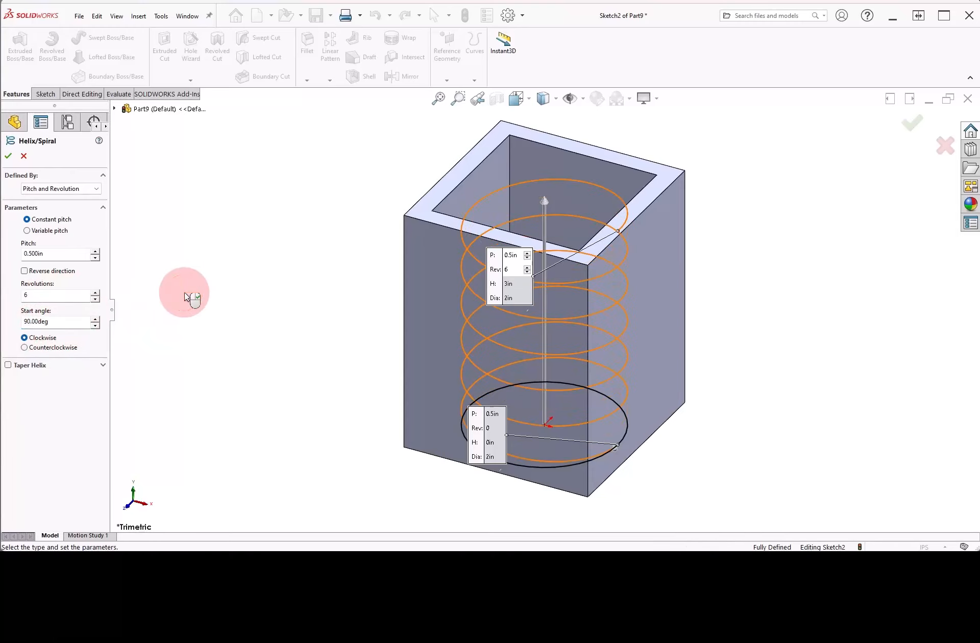
{"action": "left_click", "coordinate": [9, 159]}
- Start a new sketch on the Front Plane and set the display style to Hidden Lines Visible
{"action": "right_click_drag", "start_coordinate": [264, 268], "coordinate": [232, 240]}
{"action": "left_click", "coordinate": [194, 229]}
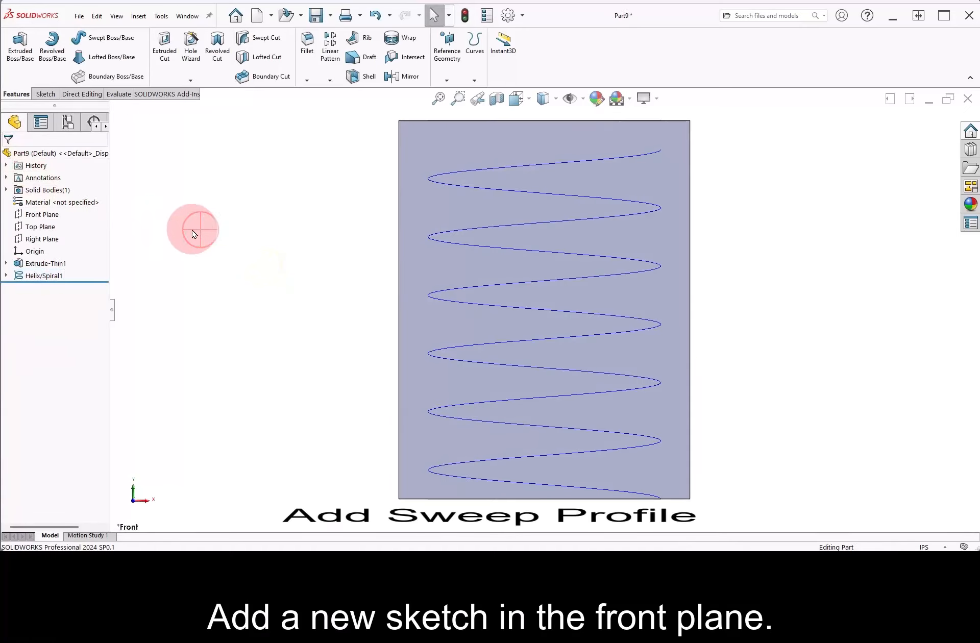
{"action": "left_click", "coordinate": [46, 217]}
{"action": "left_click", "coordinate": [57, 197]}
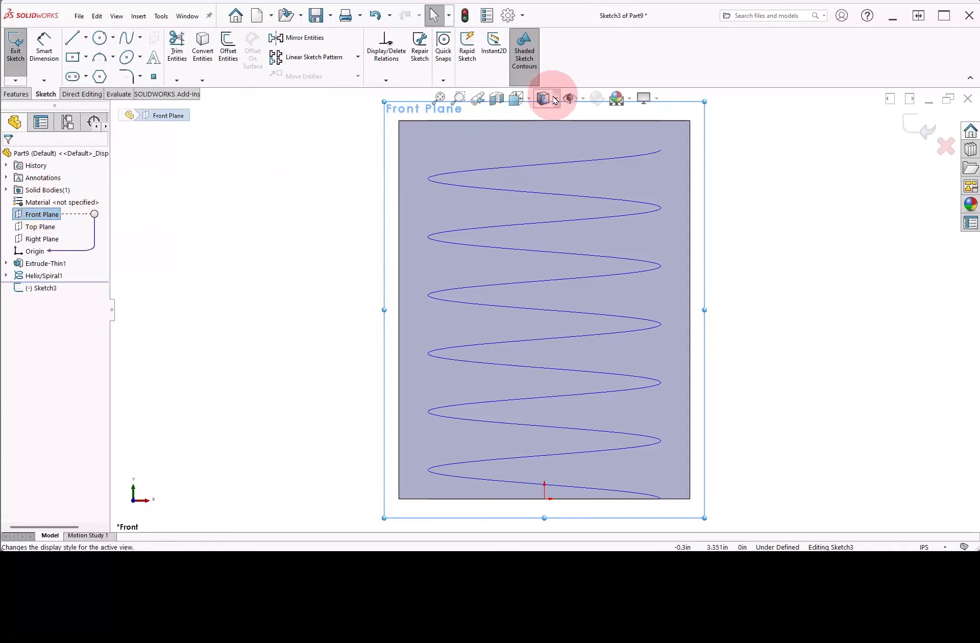
{"action": "left_click", "coordinate": [557, 99]}
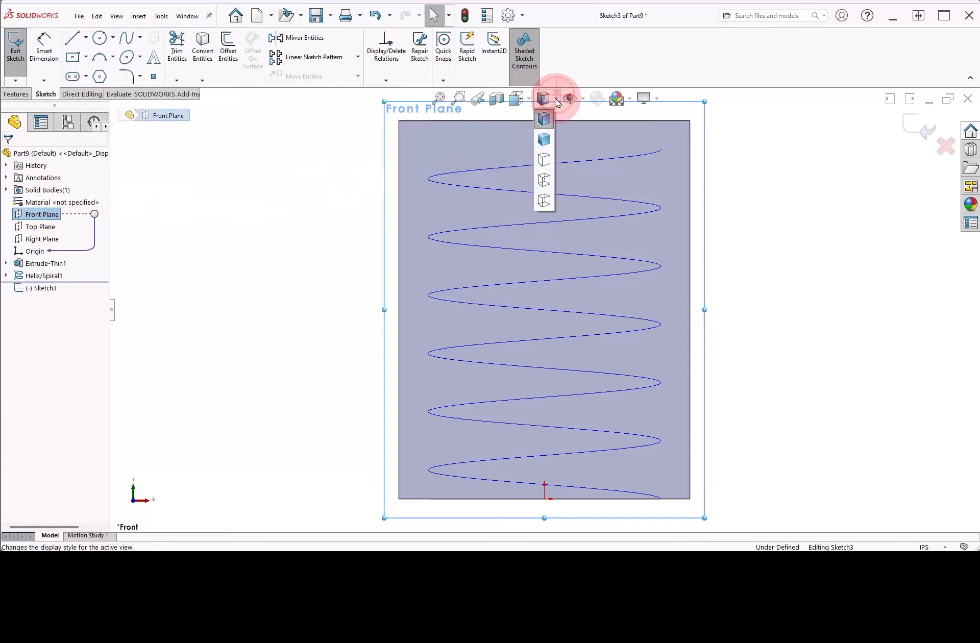
{"action": "left_click", "coordinate": [542, 184]}
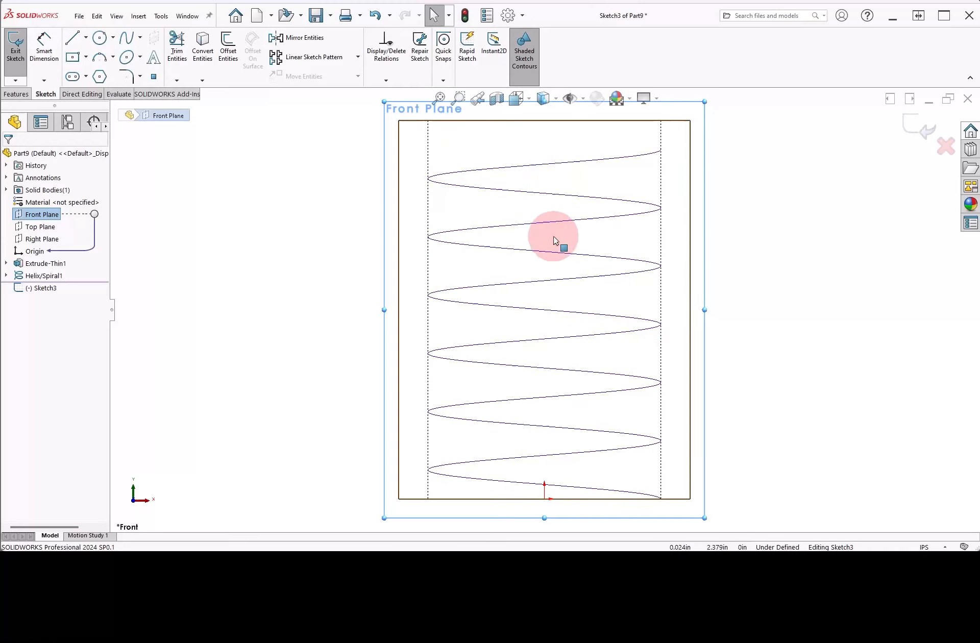
- Sketch a corner rectangle about 1.08 in by 0.17 in, starting at the helix's lower end point and extending outward past the tube wall
{"action": "right_click_drag", "start_coordinate": [777, 394], "coordinate": [769, 448]}
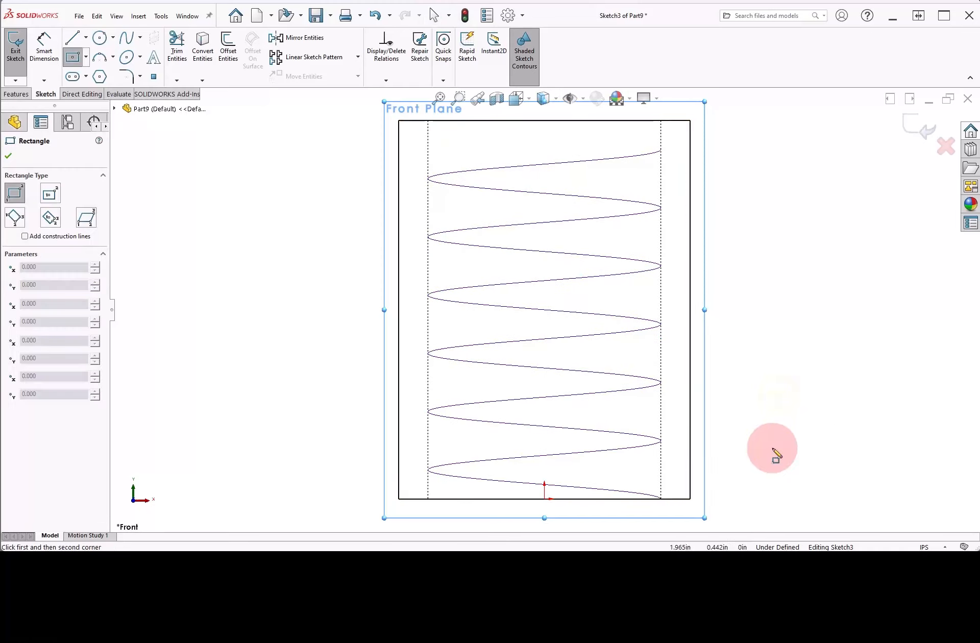
{"action": "left_click", "coordinate": [661, 499]}
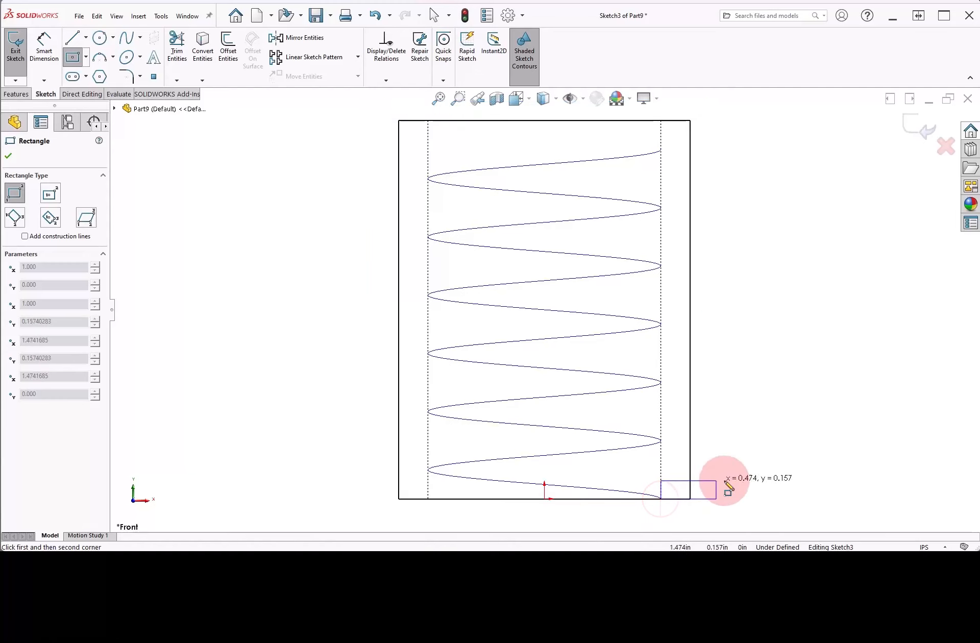
{"action": "left_click", "coordinate": [786, 479]}
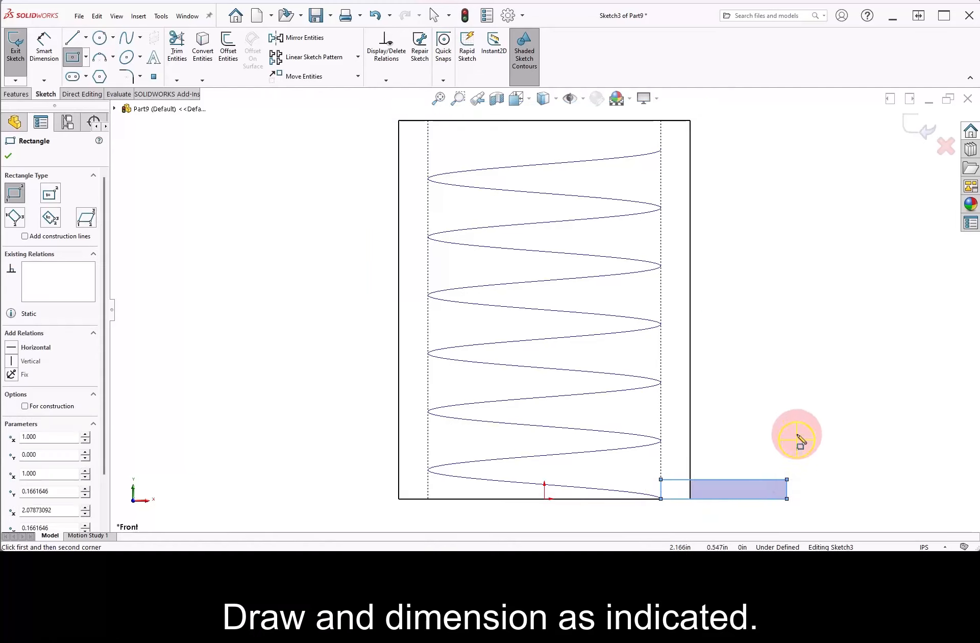
- Dimension the rectangle to 0.2 in high and 1 in long, and exit the sketch
{"action": "right_click_drag", "start_coordinate": [797, 436], "coordinate": [802, 385]}
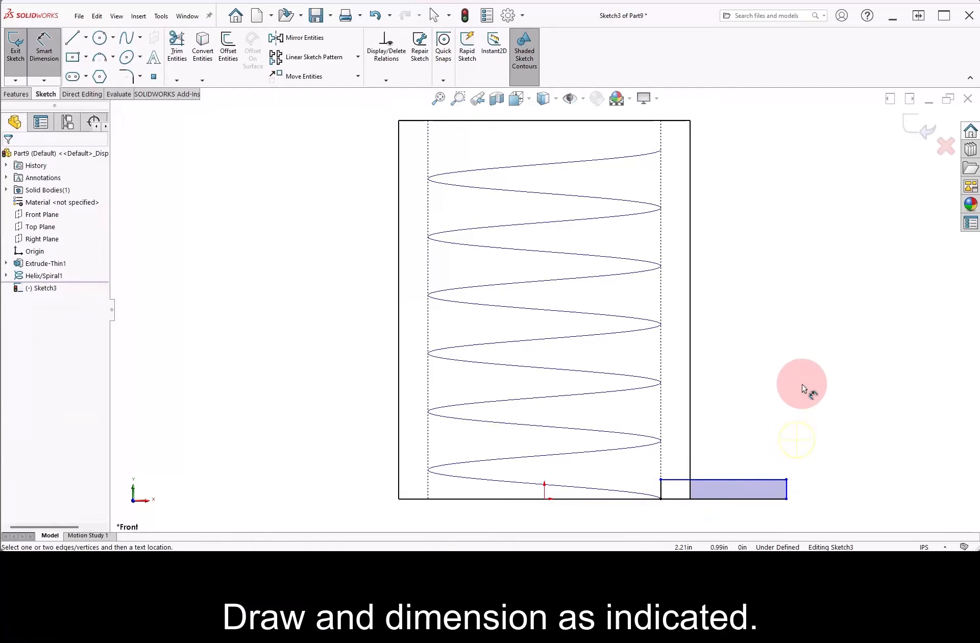
{"action": "left_click", "coordinate": [786, 490]}
{"action": "left_click", "coordinate": [827, 490]}
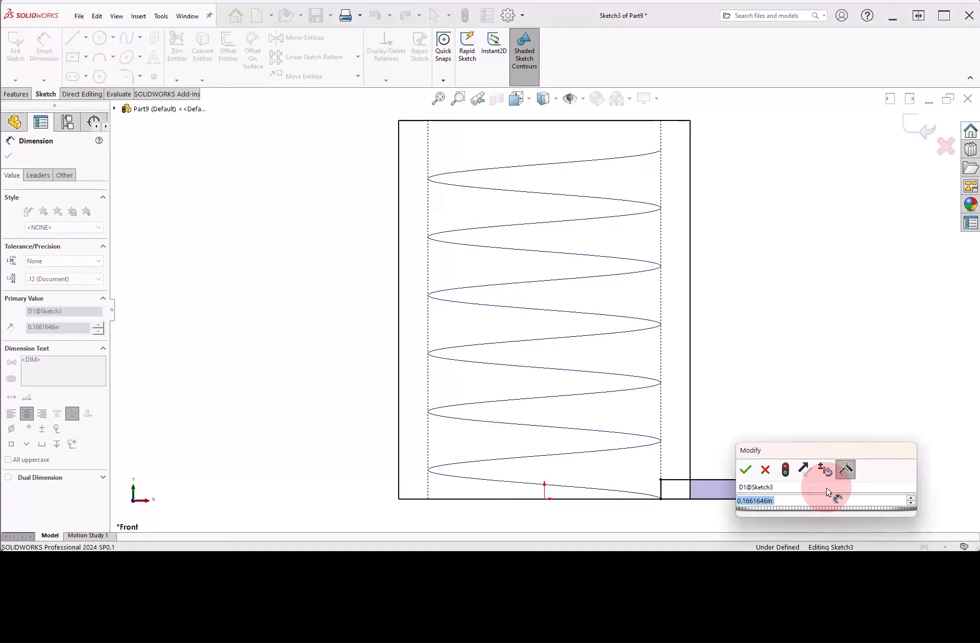
{"action": "type", "text": ".2"}
{"action": "key", "text": "Return"}
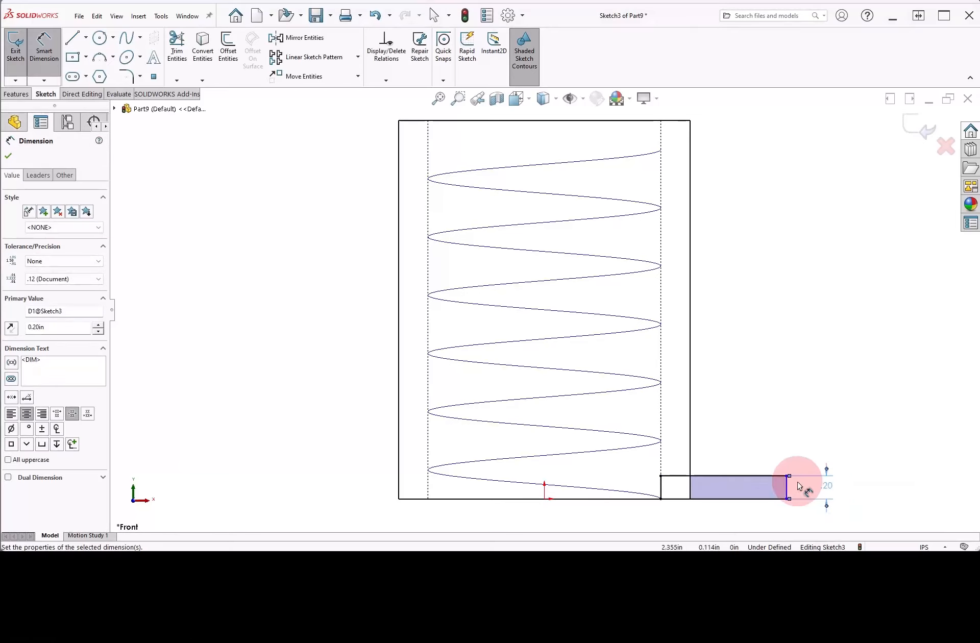
{"action": "left_click", "coordinate": [756, 477]}
{"action": "left_click", "coordinate": [743, 456]}
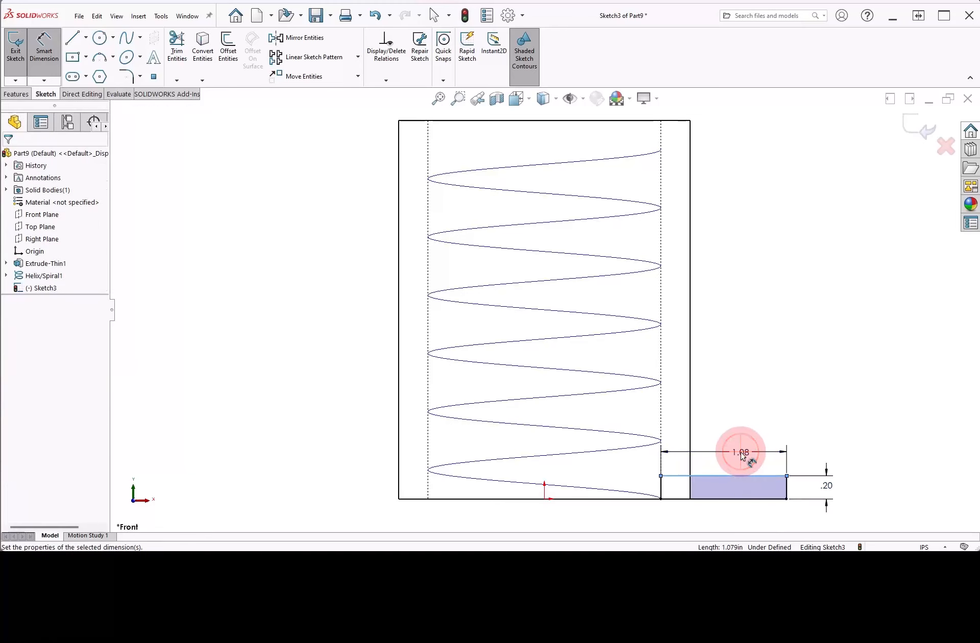
{"action": "type", "text": "1"}
{"action": "key", "text": "Return"}
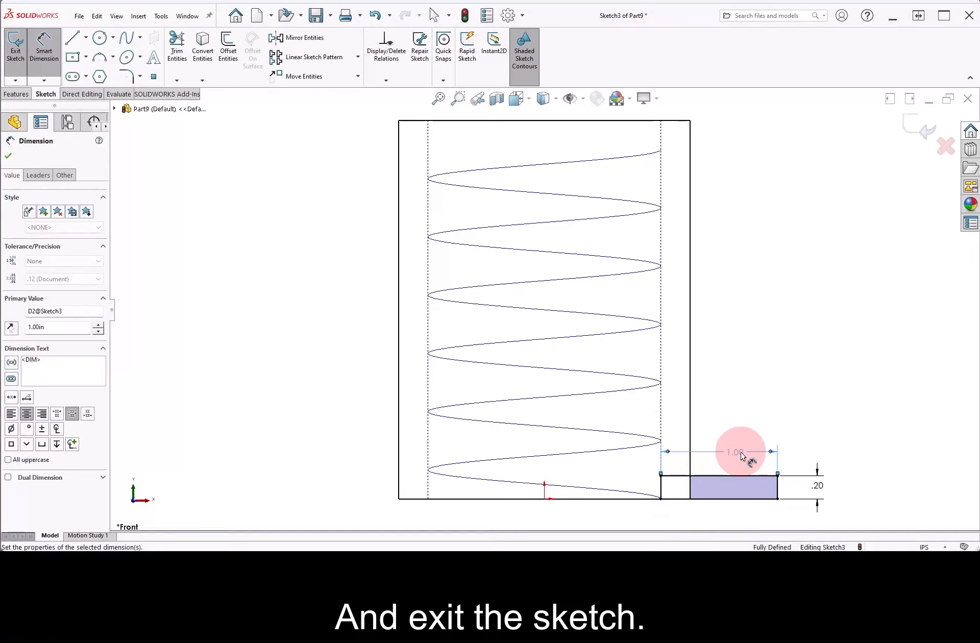
{"action": "left_click", "coordinate": [750, 414]}
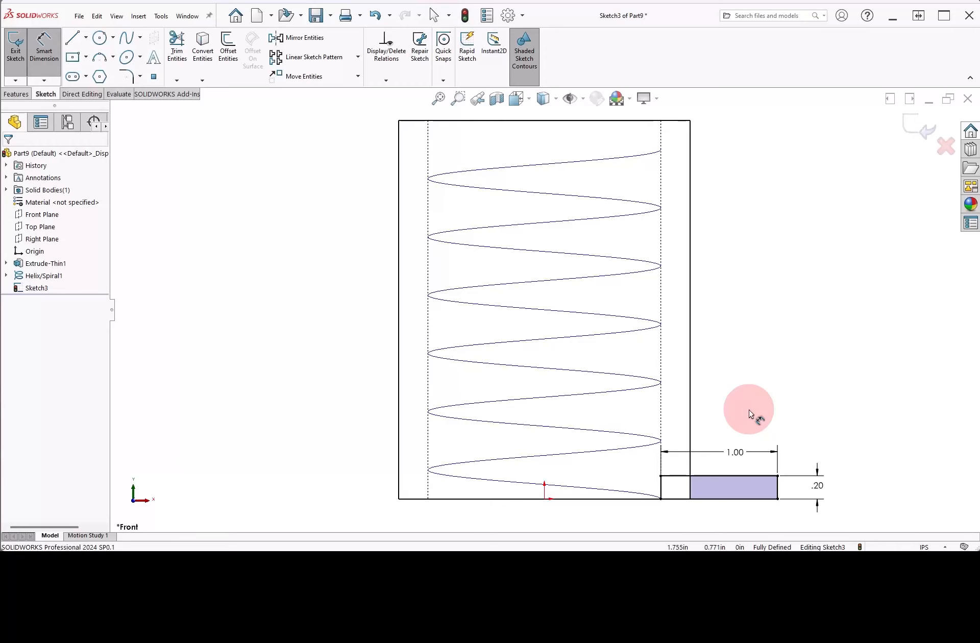
{"action": "left_click", "coordinate": [906, 132]}
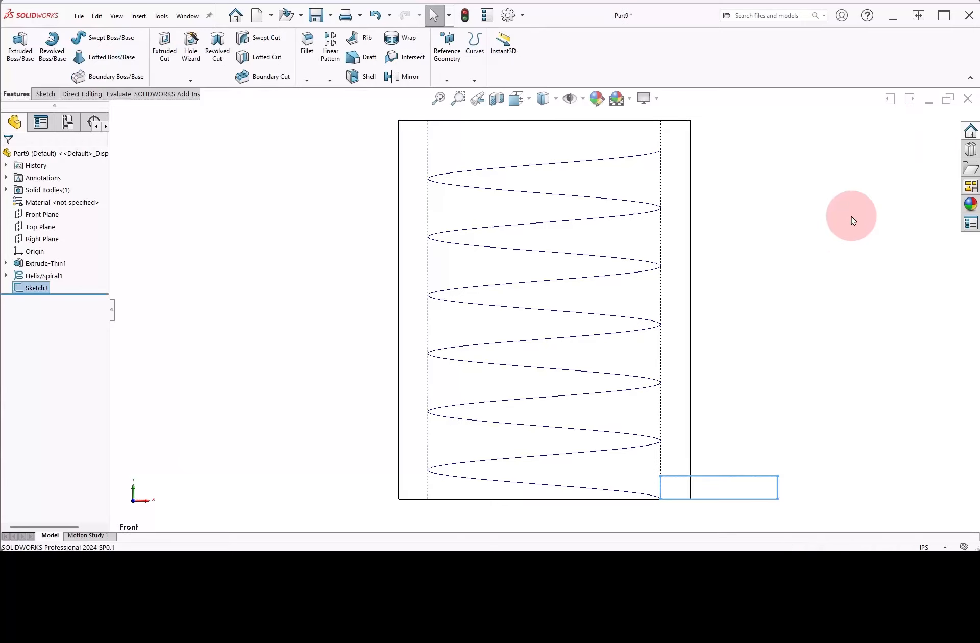
- Set the display style to Shaded With Edges and switch the part to a Trimetric view
{"action": "left_click", "coordinate": [556, 99]}
{"action": "left_click", "coordinate": [545, 122]}
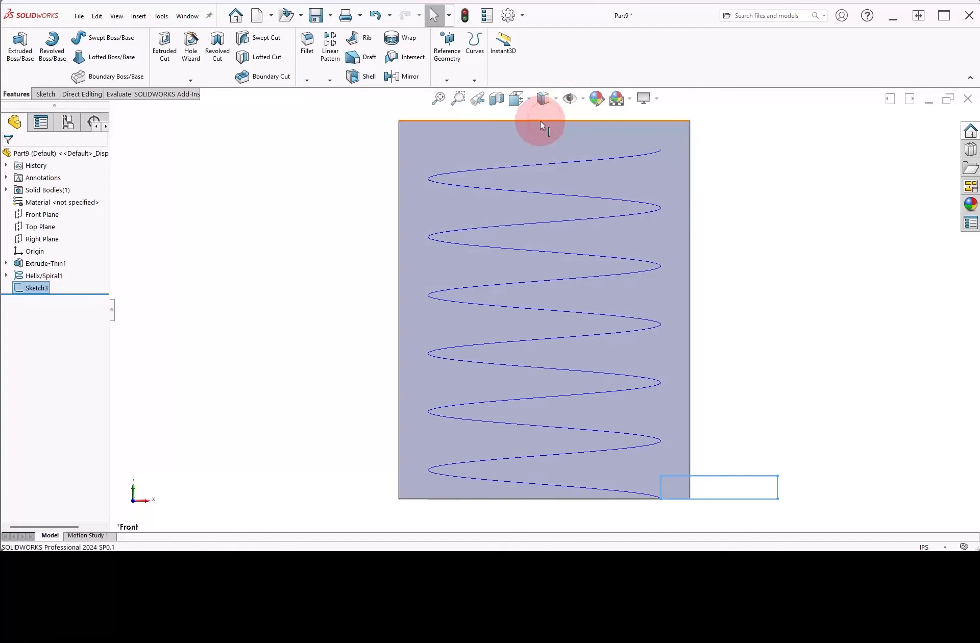
{"action": "right_click_drag", "start_coordinate": [271, 277], "coordinate": [302, 243]}
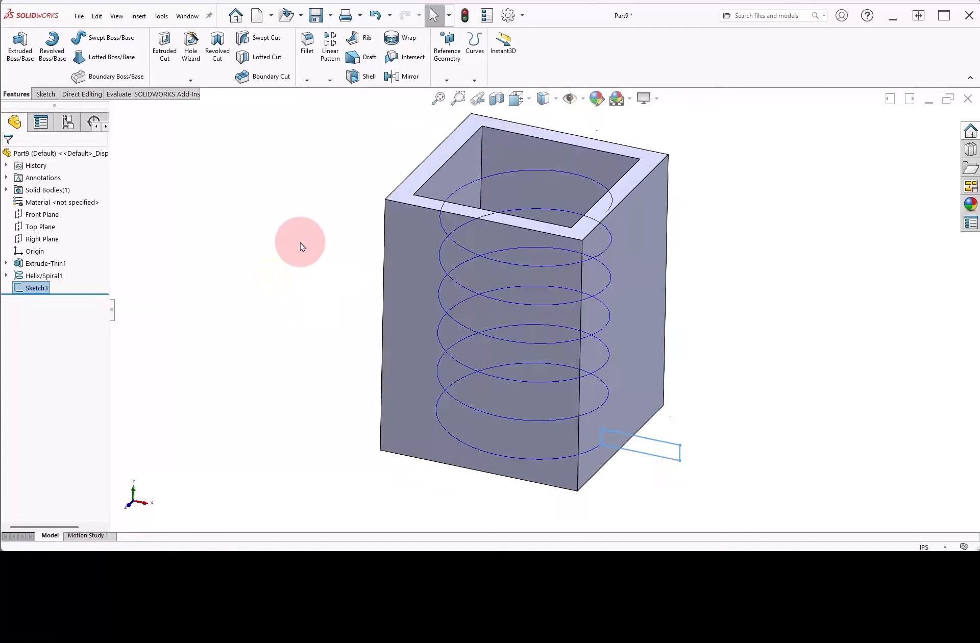
- Sweep the rectangle along the helix as a separate body with Merge result off, and hide the helix curve
{"action": "left_click", "coordinate": [117, 40]}
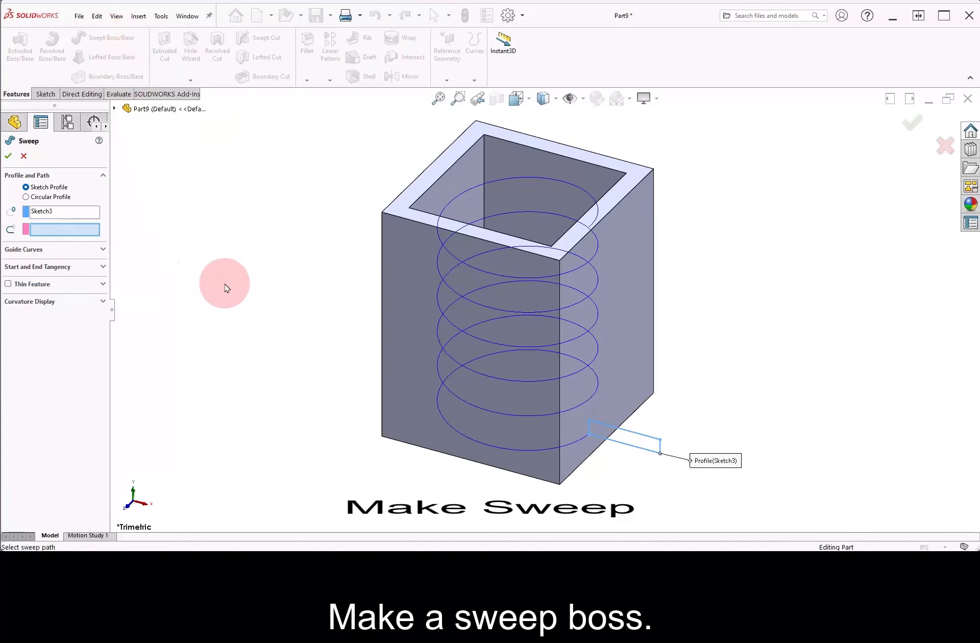
{"action": "left_click", "coordinate": [582, 408]}
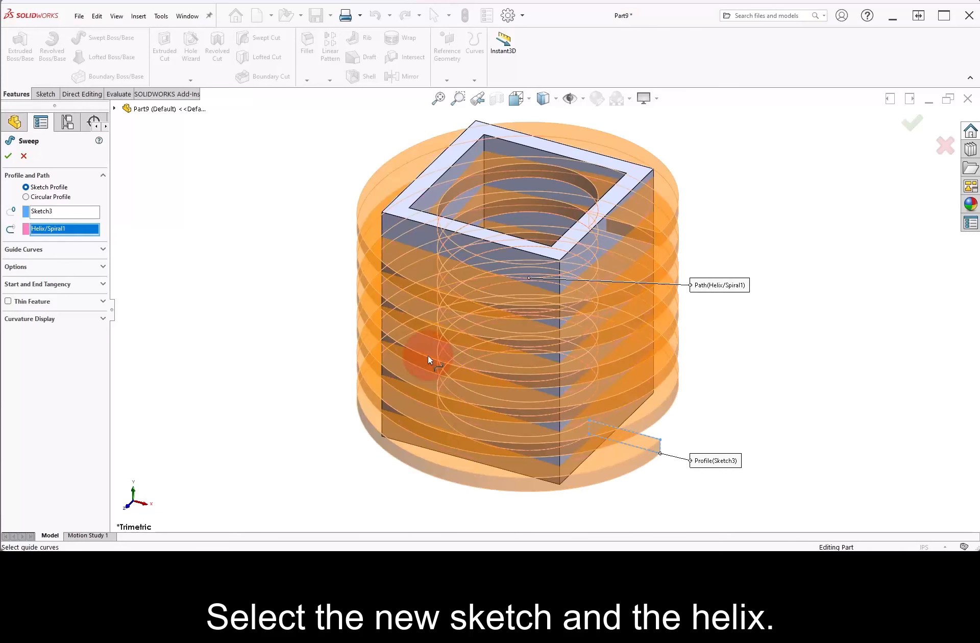
{"action": "left_click", "coordinate": [103, 266]}
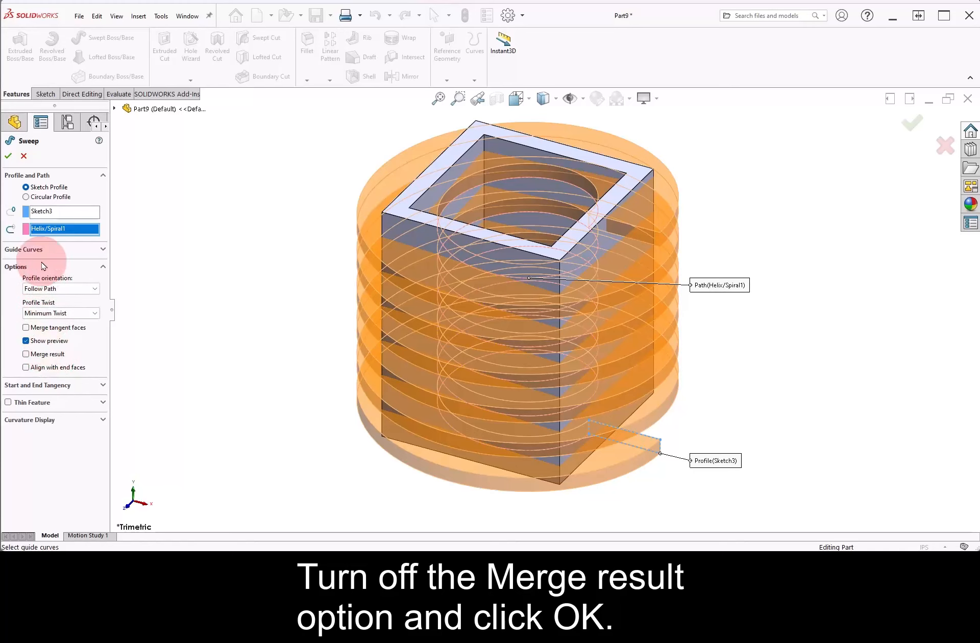
{"action": "left_click", "coordinate": [9, 157]}
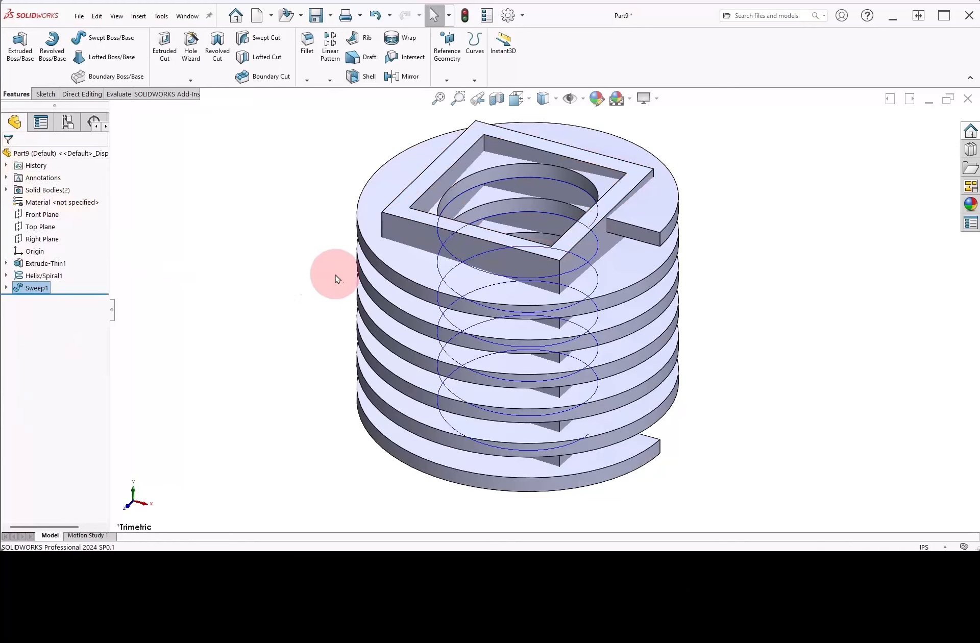
{"action": "right_click", "coordinate": [437, 270]}
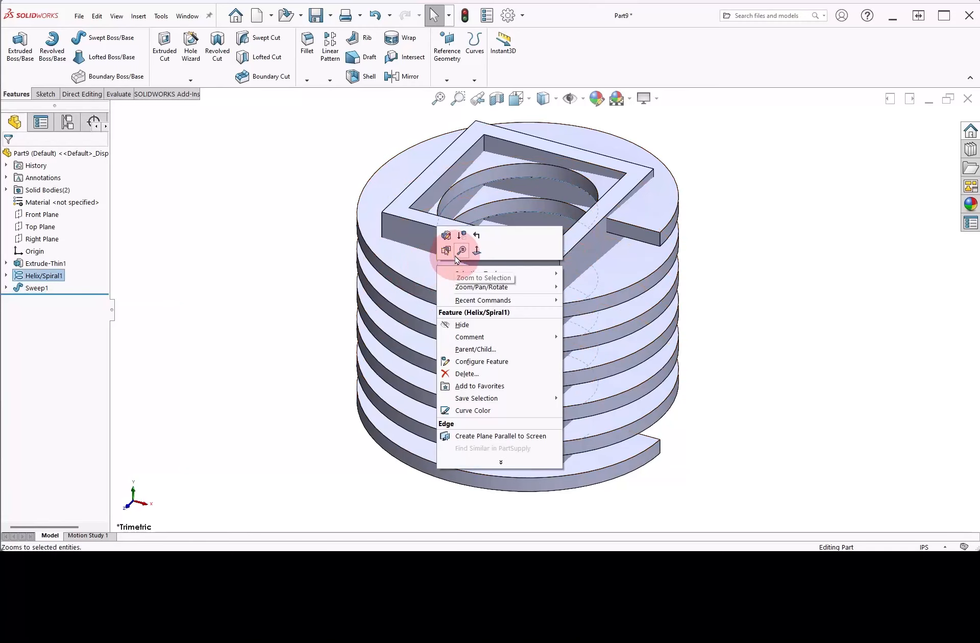
{"action": "left_click", "coordinate": [460, 325]}
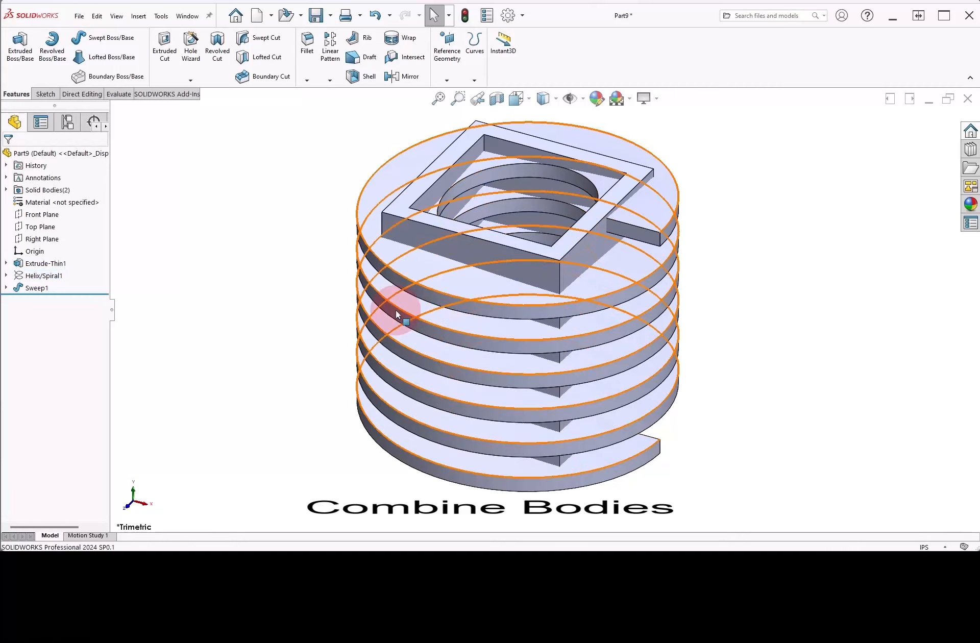
- Combine the square tube and the swept body with the Common operation, previewing the result before accepting it
{"action": "left_click", "coordinate": [6, 190]}
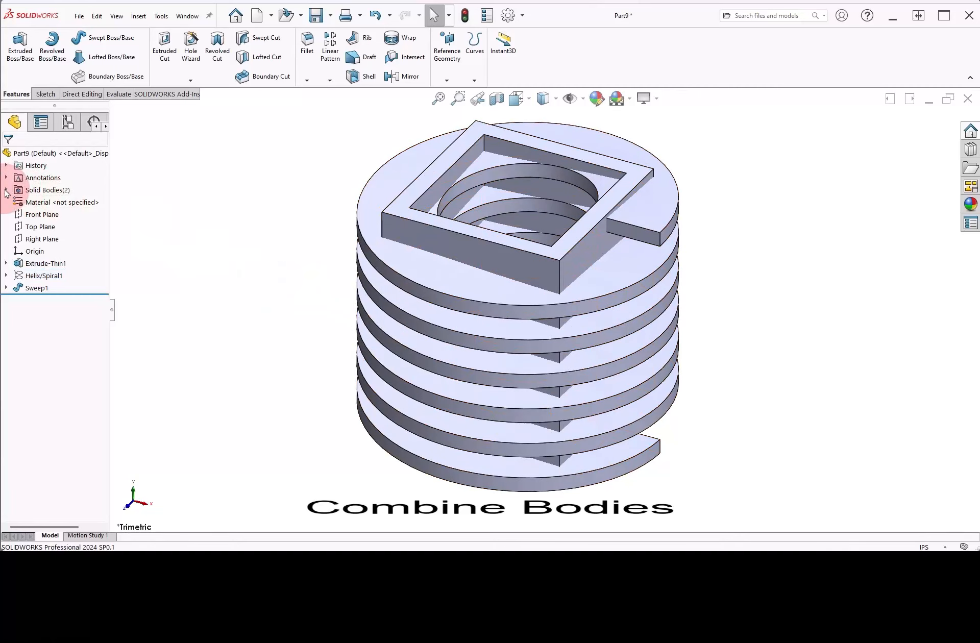
{"action": "left_click_drag", "start_coordinate": [80, 206], "coordinate": [43, 219]}
{"action": "right_click", "coordinate": [70, 209]}
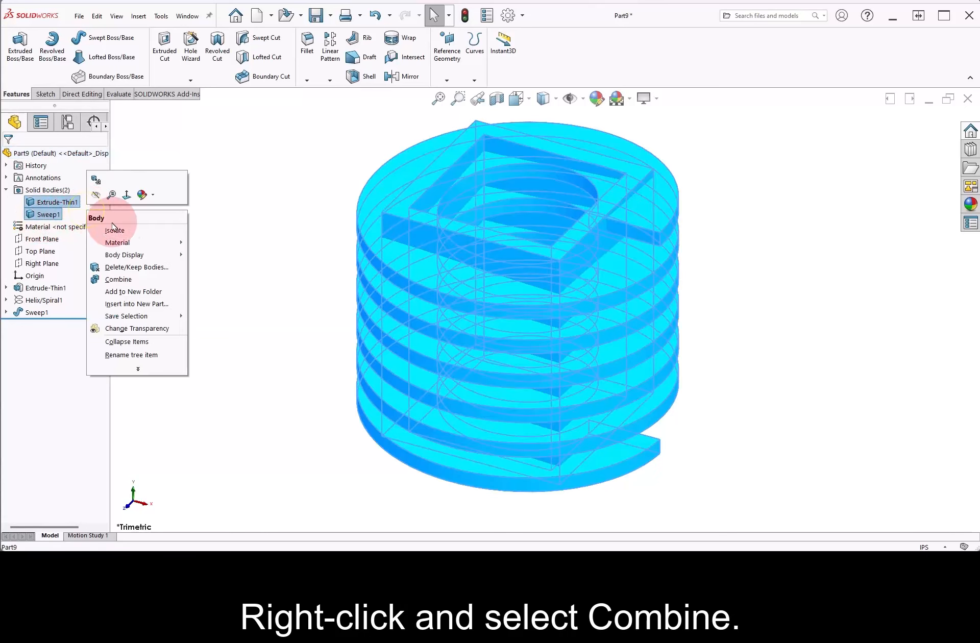
{"action": "left_click", "coordinate": [122, 280]}
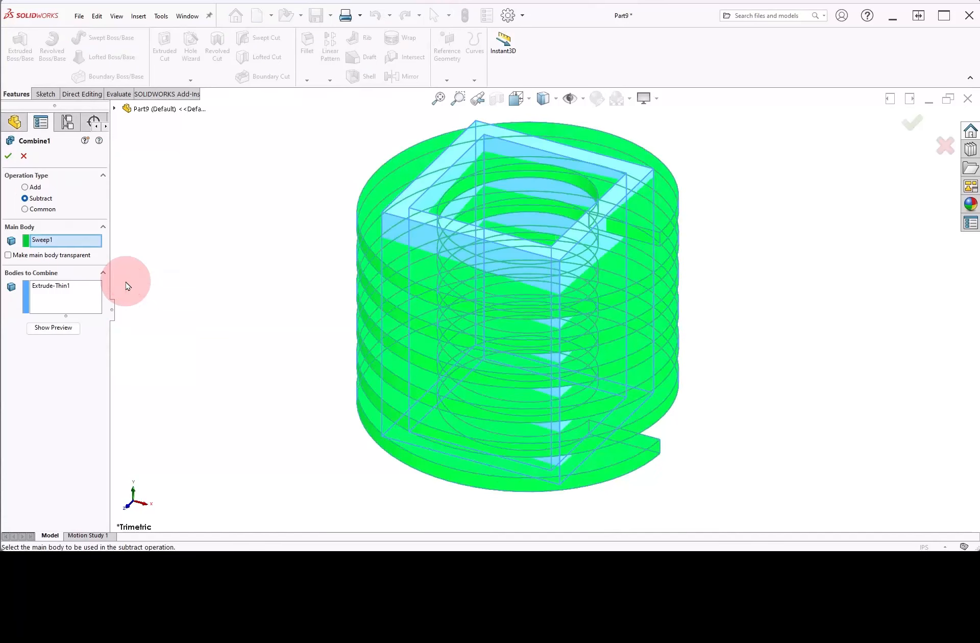
{"action": "left_click", "coordinate": [41, 210]}
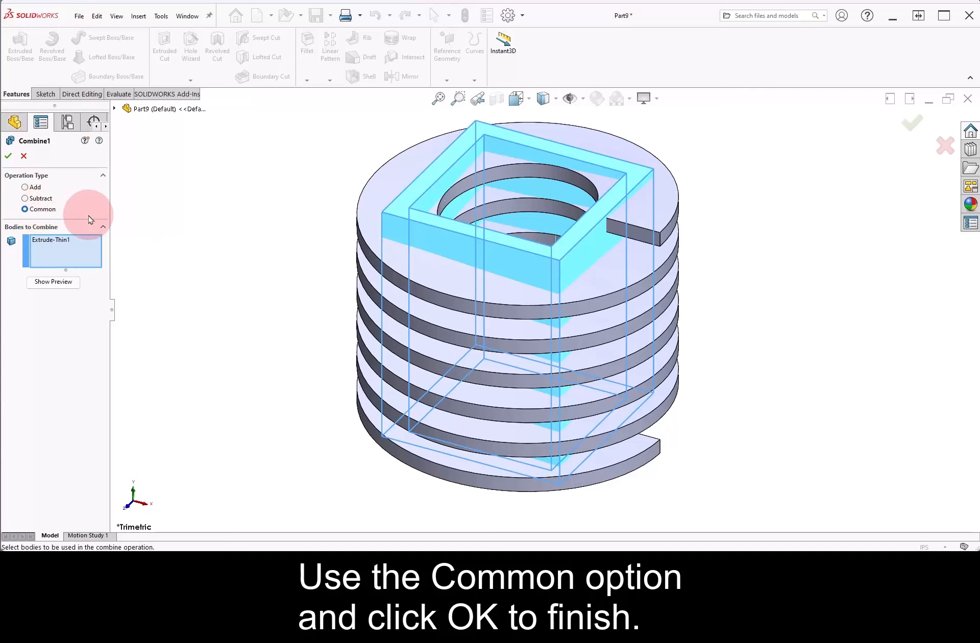
{"action": "left_click", "coordinate": [379, 200]}
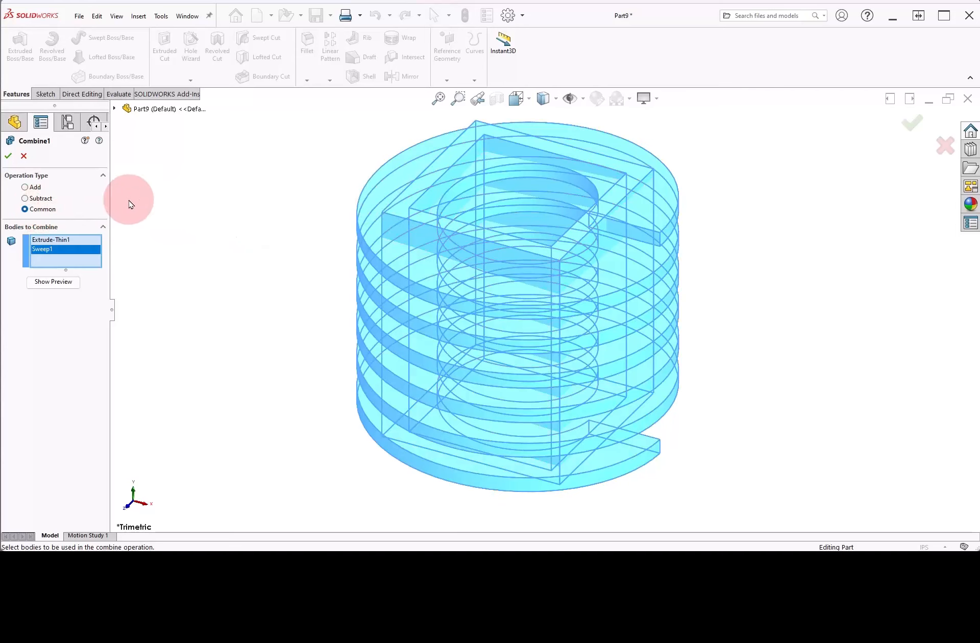
{"action": "left_click", "coordinate": [50, 282]}
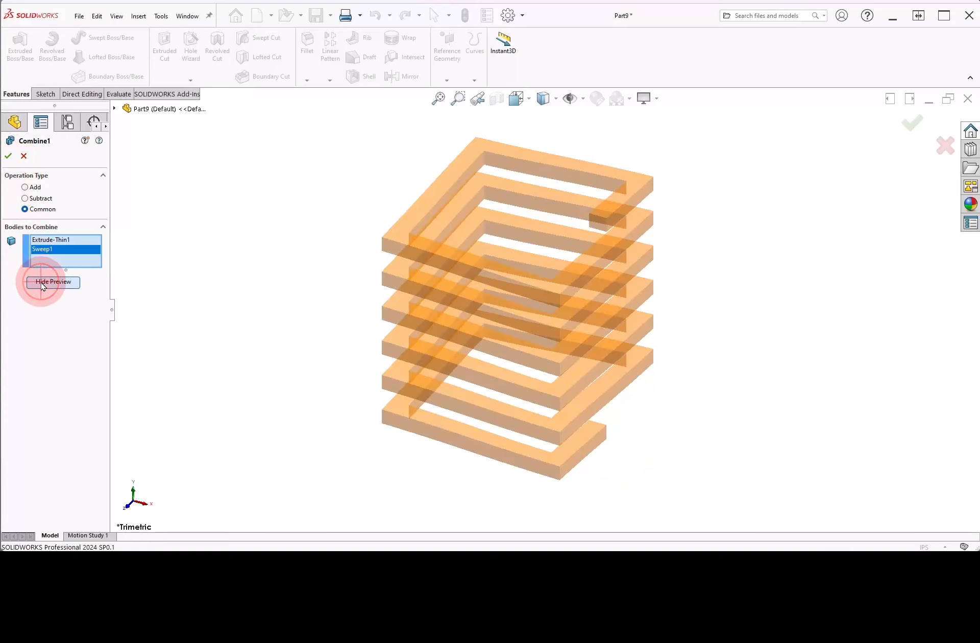
{"action": "left_click", "coordinate": [8, 156]}
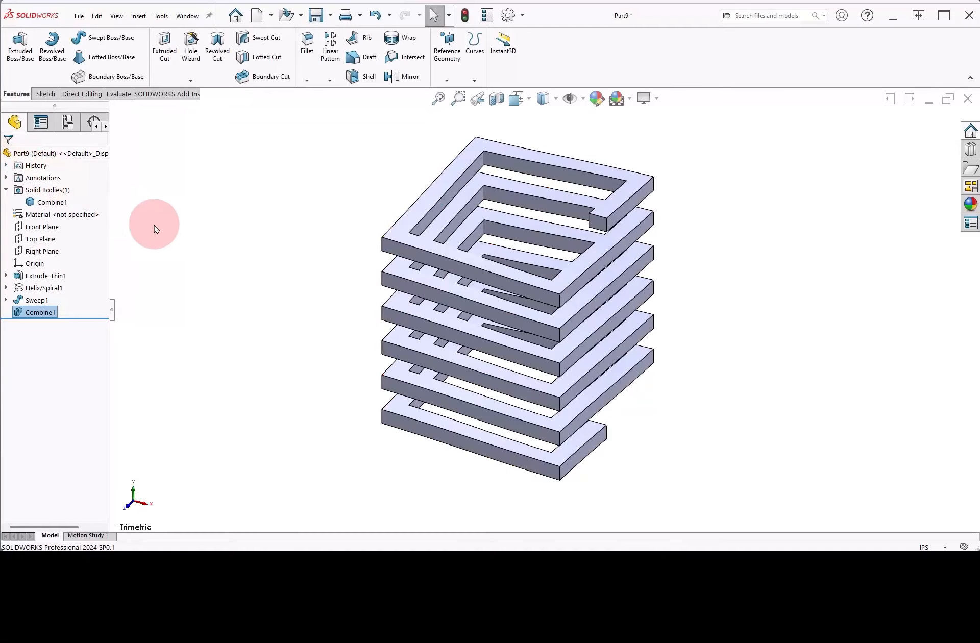
{"action": "middle_click_drag", "start_coordinate": [297, 295], "coordinate": [286, 242]}
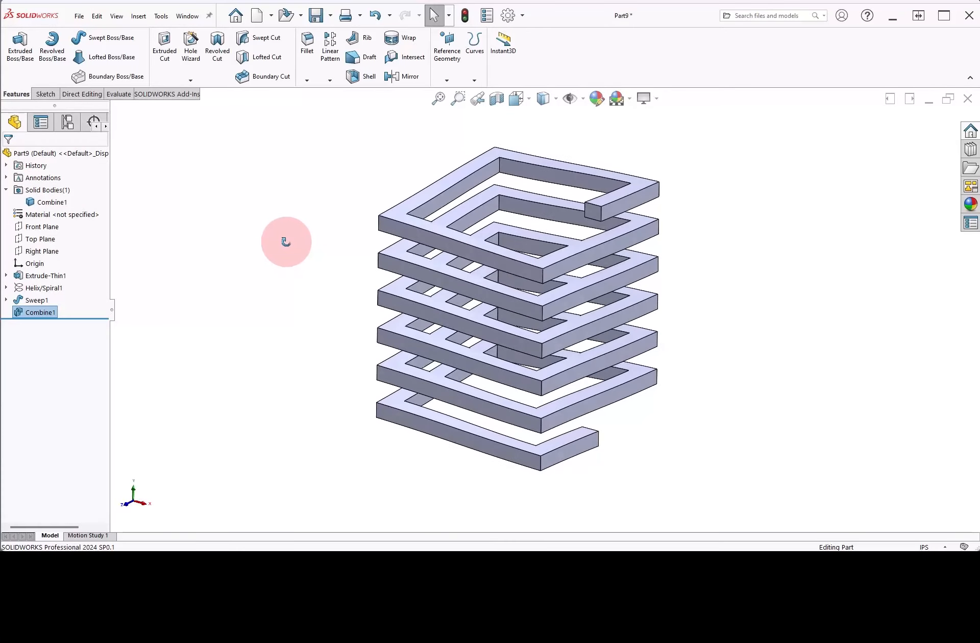